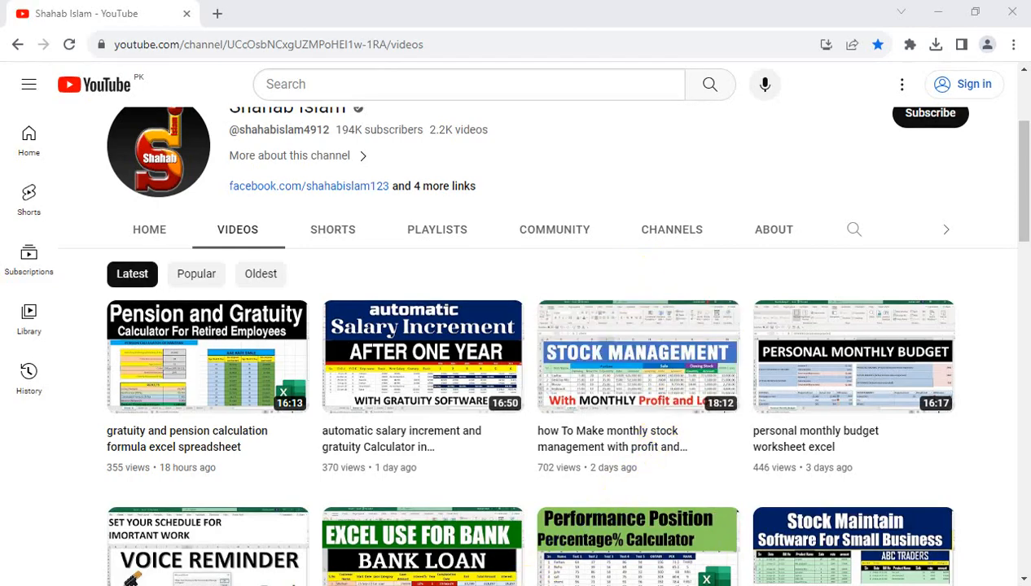
# Step: Switch to the blank Book2 workbook in Excel
pyautogui.click(481, 583)
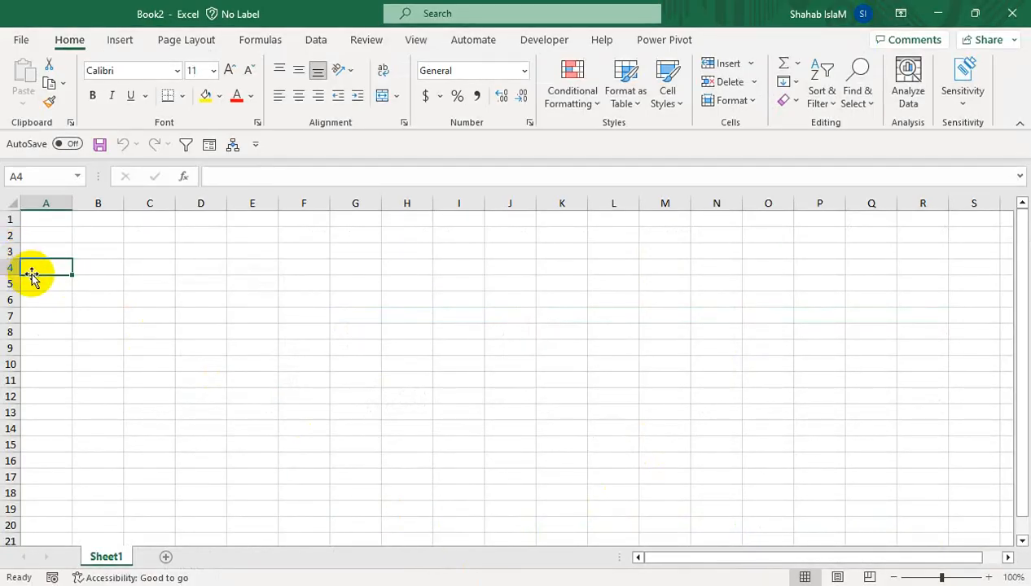
pyautogui.hotkey('ctrl', 'n')
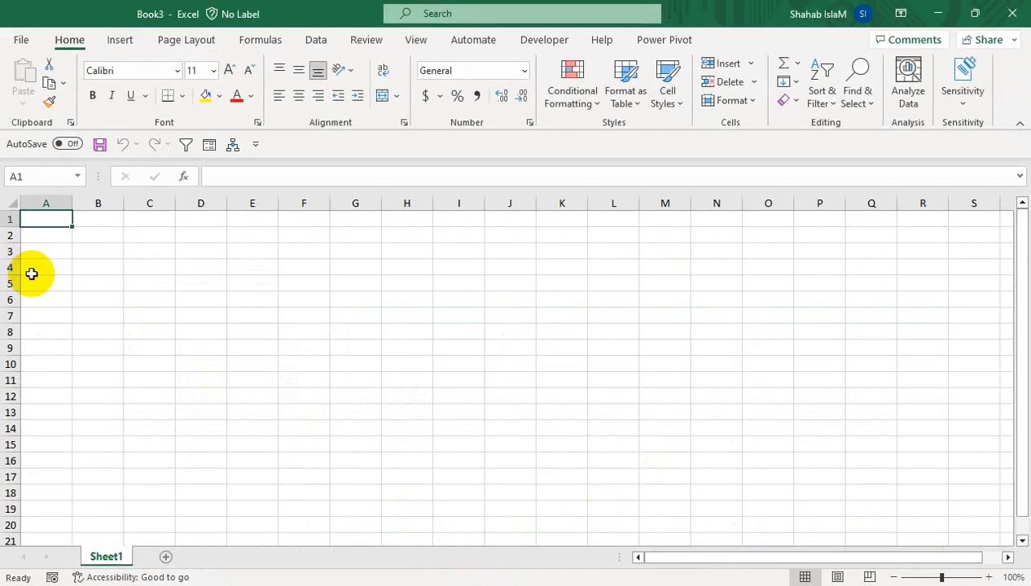
pyautogui.hotkey('ctrl', 'n')
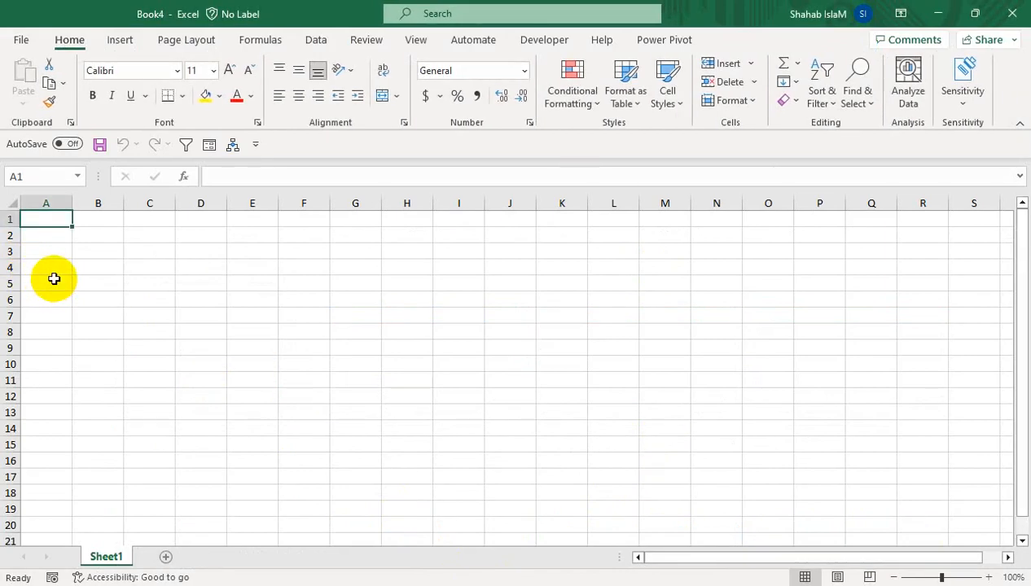
pyautogui.hotkey('ctrl', 'w')
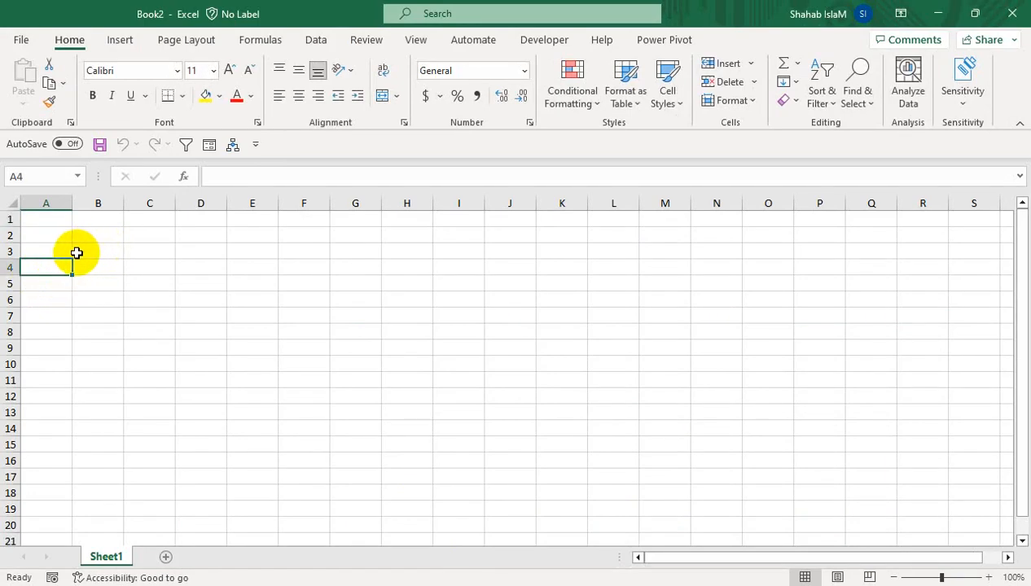
# Step: Merge and centre cells A2:E3 and enter the number 2 in the merged cell
pyautogui.moveTo(60, 235)
pyautogui.mouseDown()
pyautogui.moveTo(279, 246)
pyautogui.moveTo(212, 235)
pyautogui.moveTo(61, 248)
pyautogui.mouseUp()
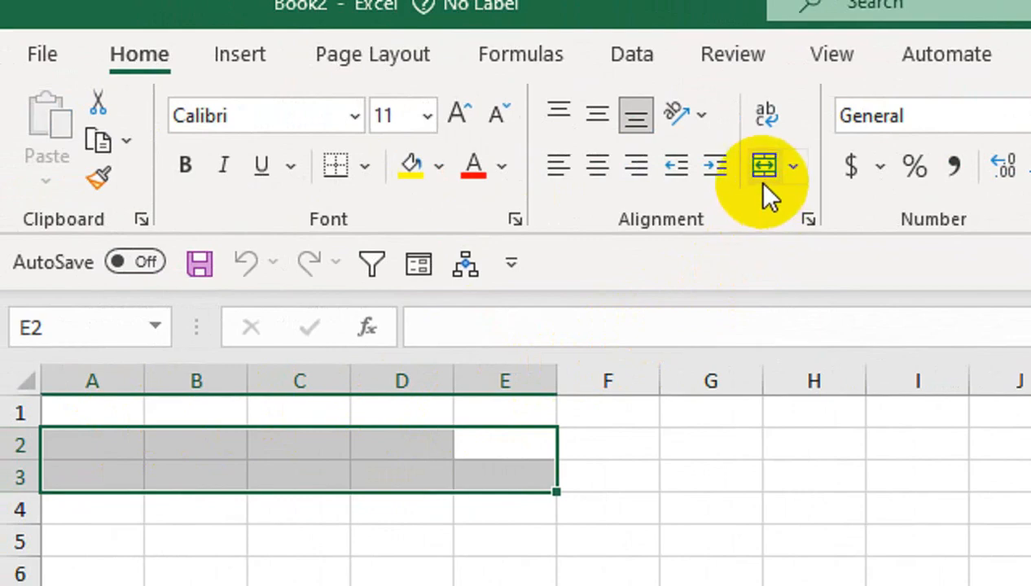
pyautogui.click(765, 171)
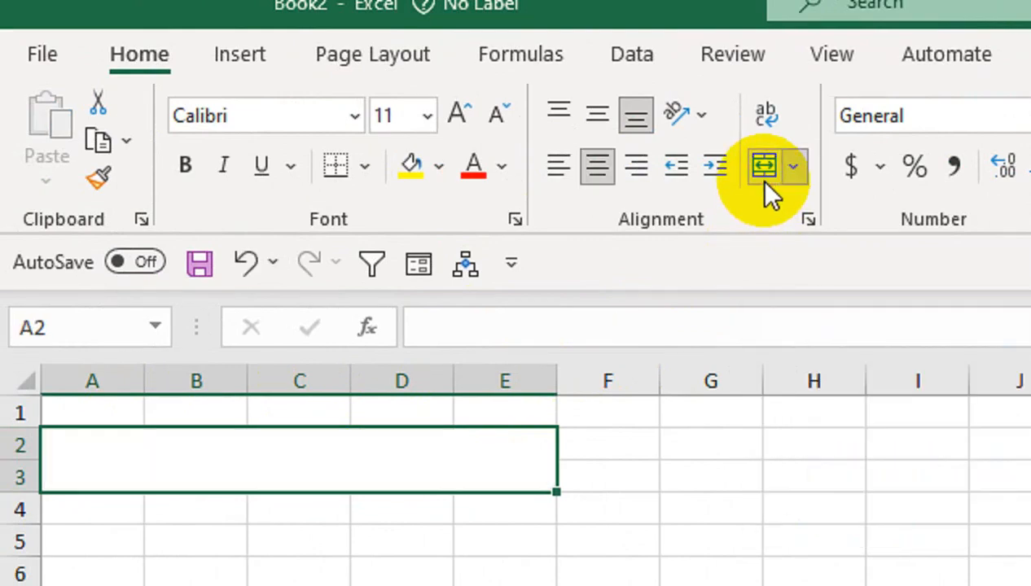
pyautogui.write('2')
pyautogui.press('Return')
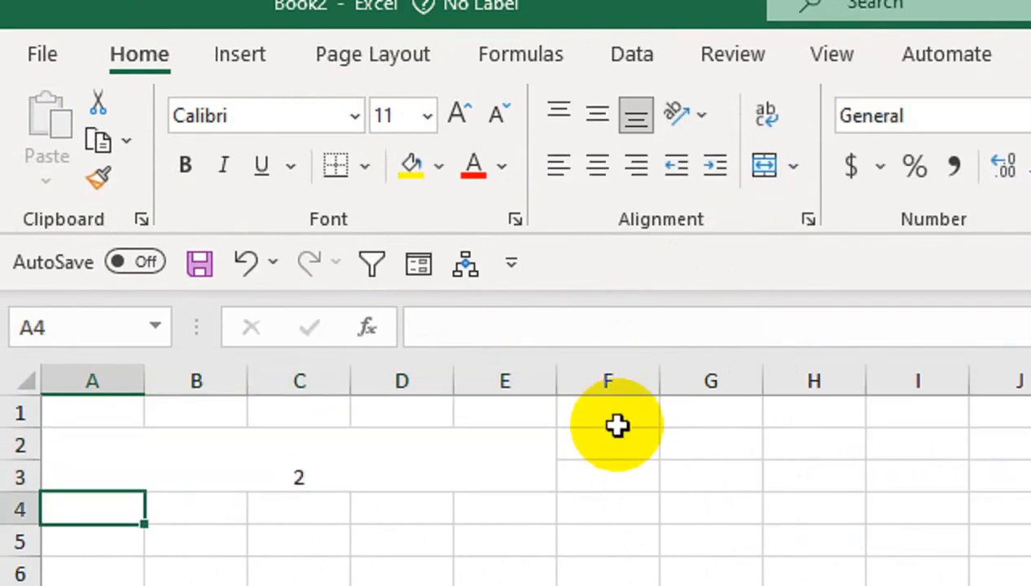
# Step: Middle-align the number in the merged cell A2:E3 vertically and enlarge its font to size 26
pyautogui.click(485, 466)
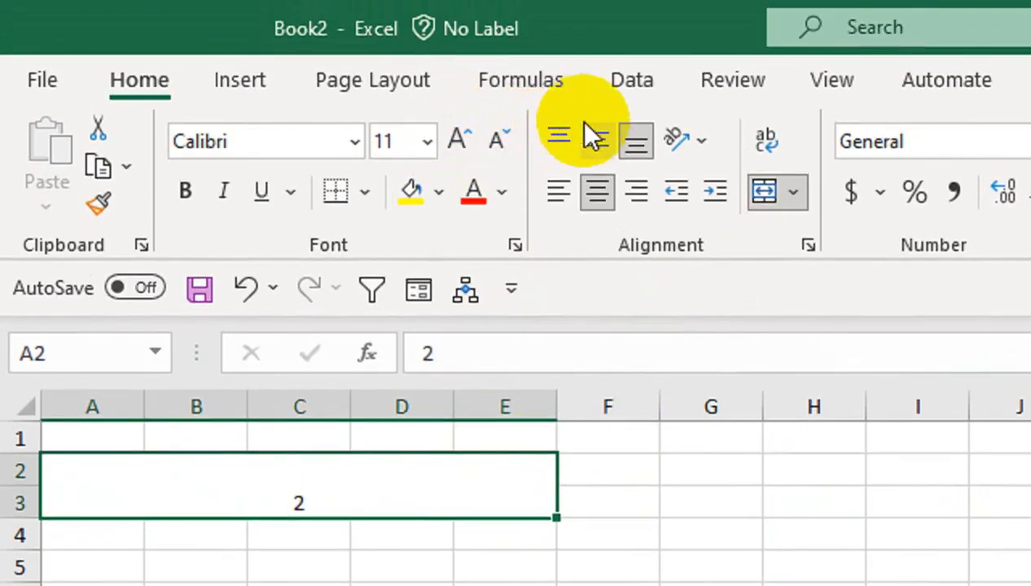
pyautogui.click(586, 130)
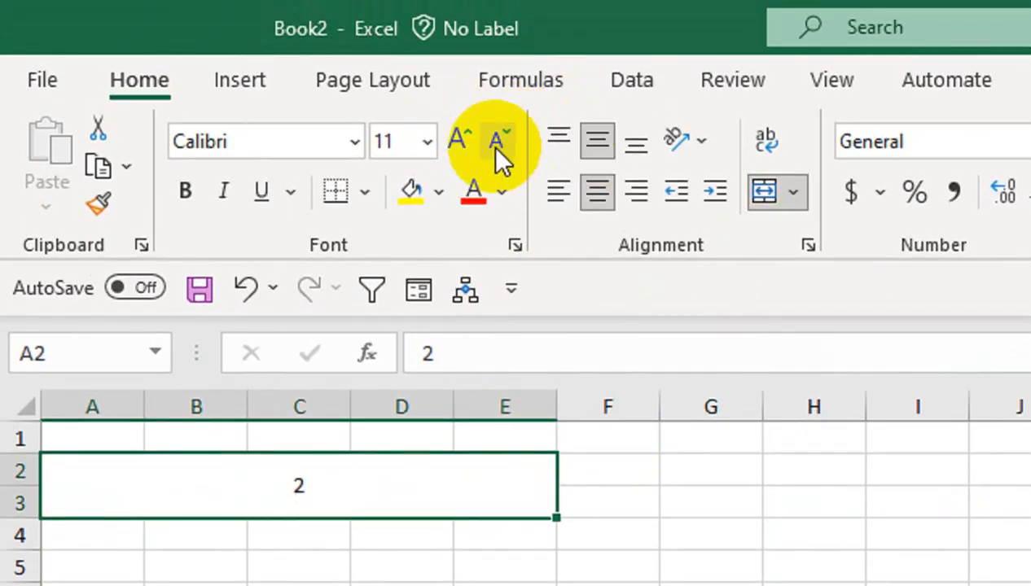
pyautogui.click(460, 134)
pyautogui.click(461, 134)
pyautogui.click(461, 134)
pyautogui.click(461, 133)
pyautogui.click(460, 133)
pyautogui.click(461, 134)
pyautogui.click(461, 134)
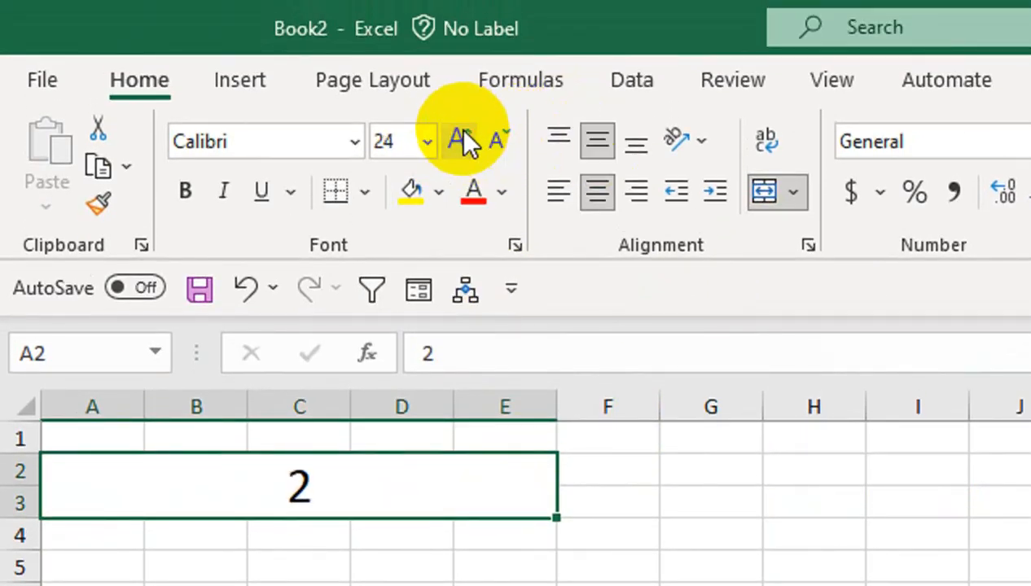
pyautogui.click(461, 134)
# Step: Enter the formula =A2 in cell A5 to link it to the merged heading cell
pyautogui.click(143, 569)
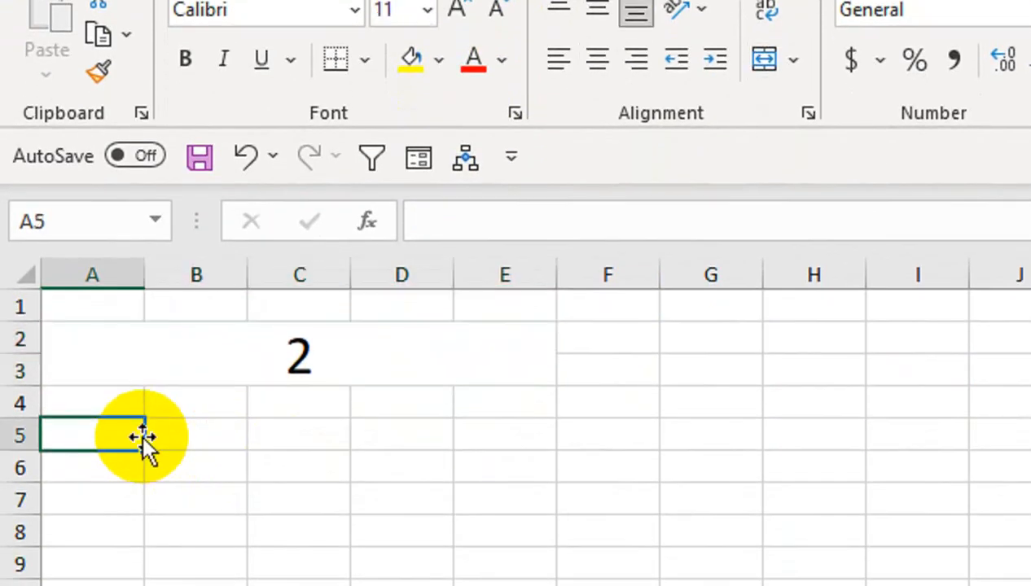
pyautogui.write('=')
pyautogui.click(289, 352)
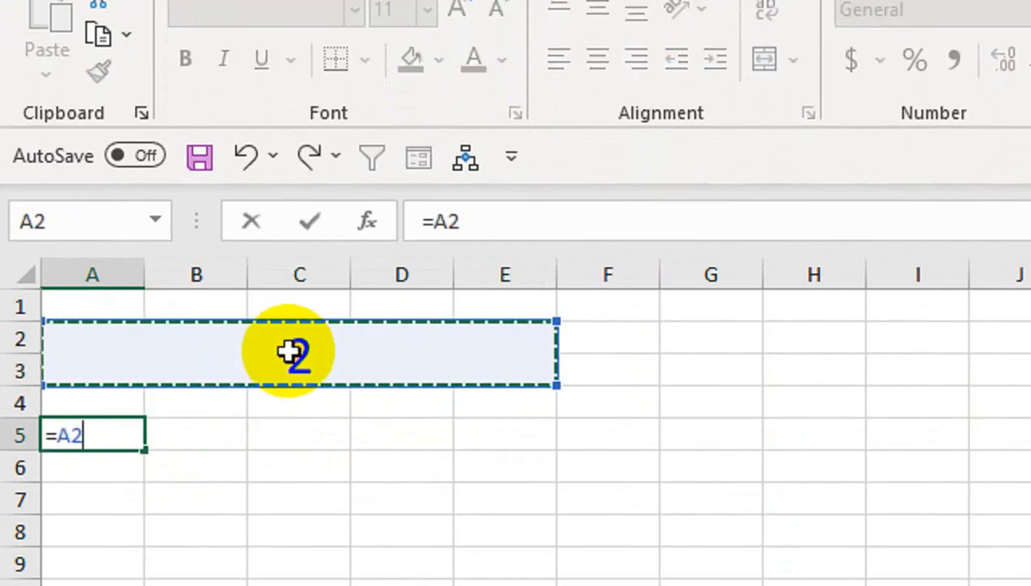
pyautogui.press('Return')
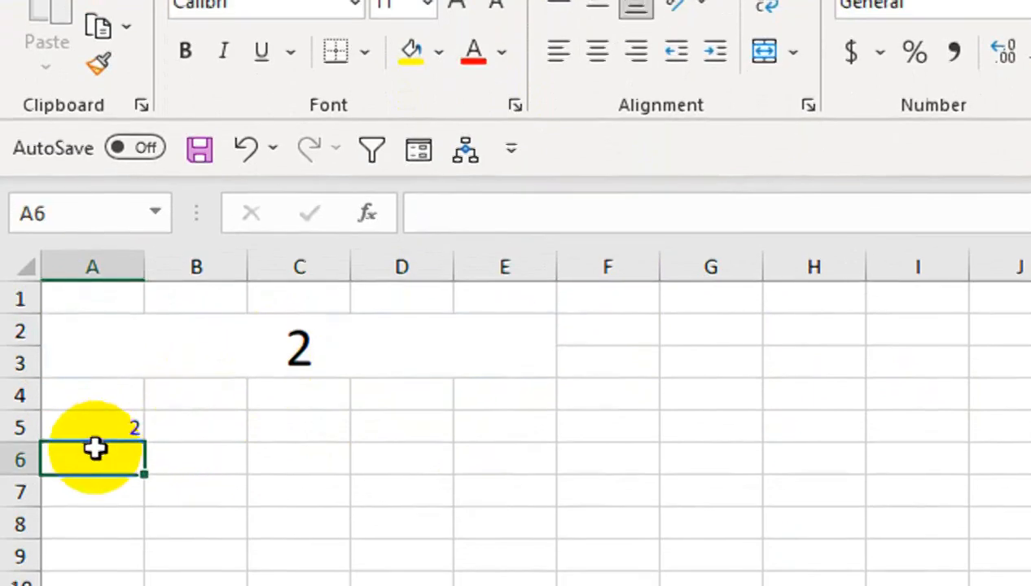
# Step: Enter the formula =A5 in cell A6 and fill it down to A14
pyautogui.write('=')
pyautogui.press('Up')
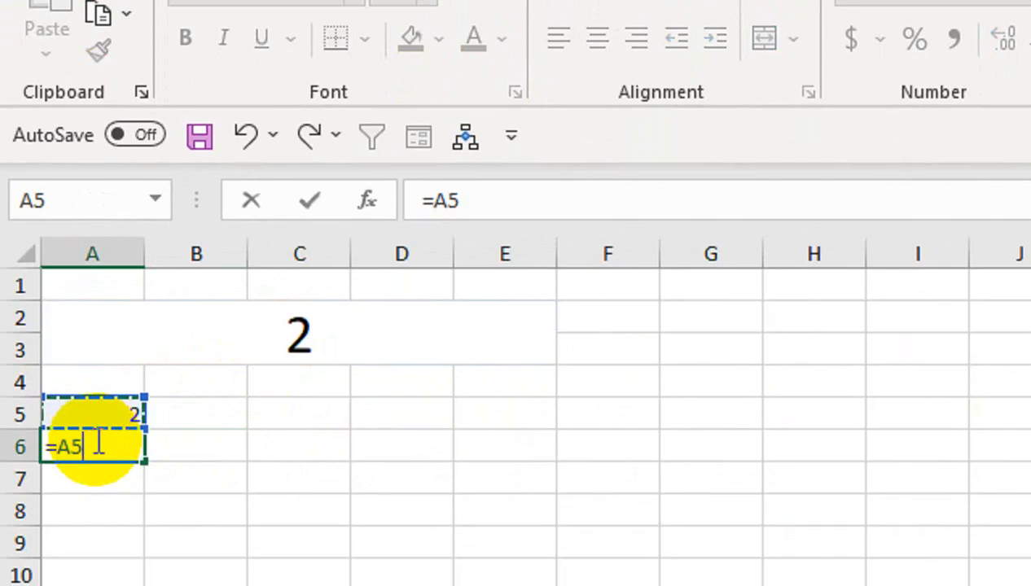
pyautogui.press('Return')
pyautogui.click(95, 441)
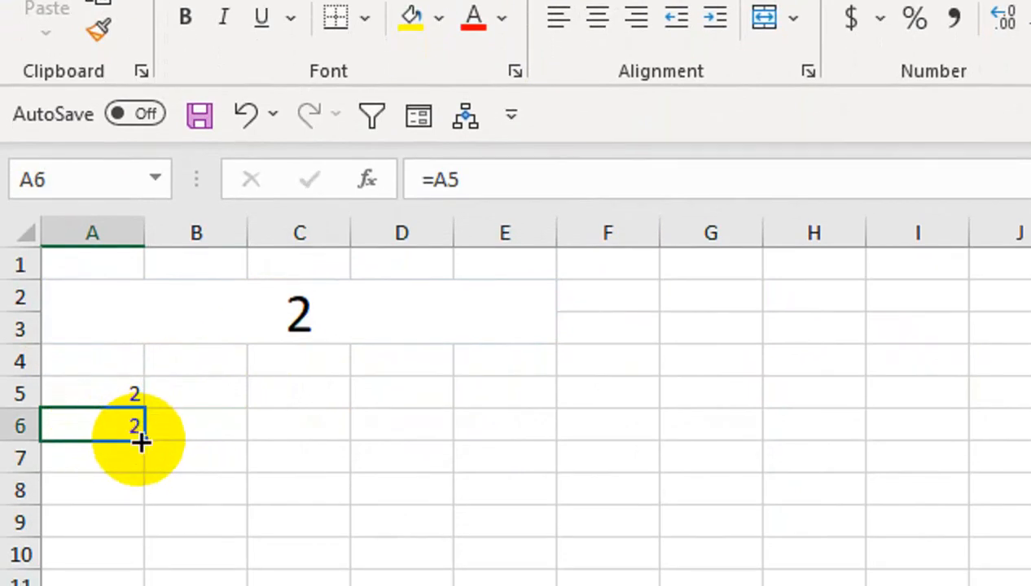
pyautogui.moveTo(143, 442); pyautogui.dragTo(143, 478)
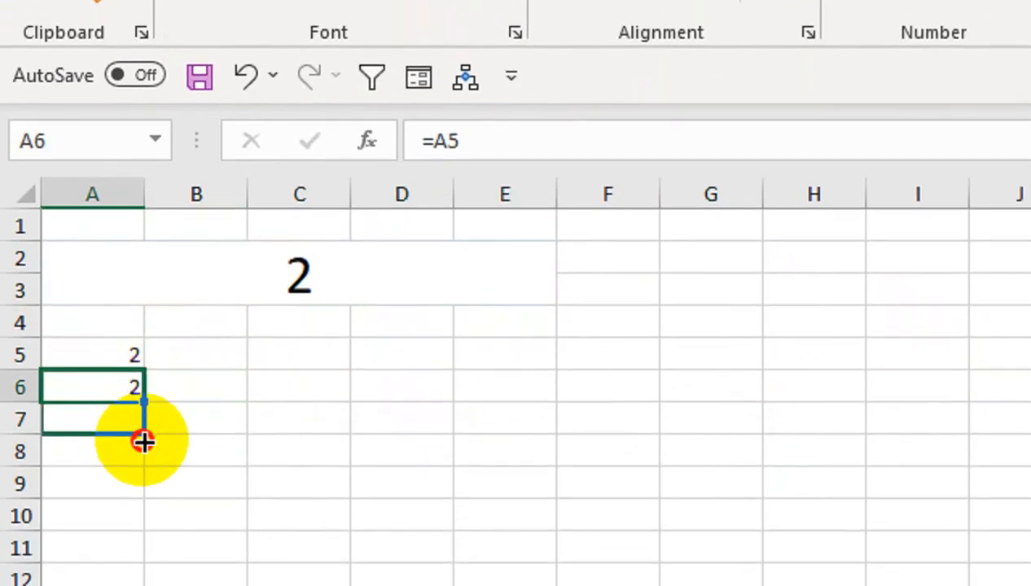
pyautogui.moveTo(143, 442); pyautogui.dragTo(125, 532)
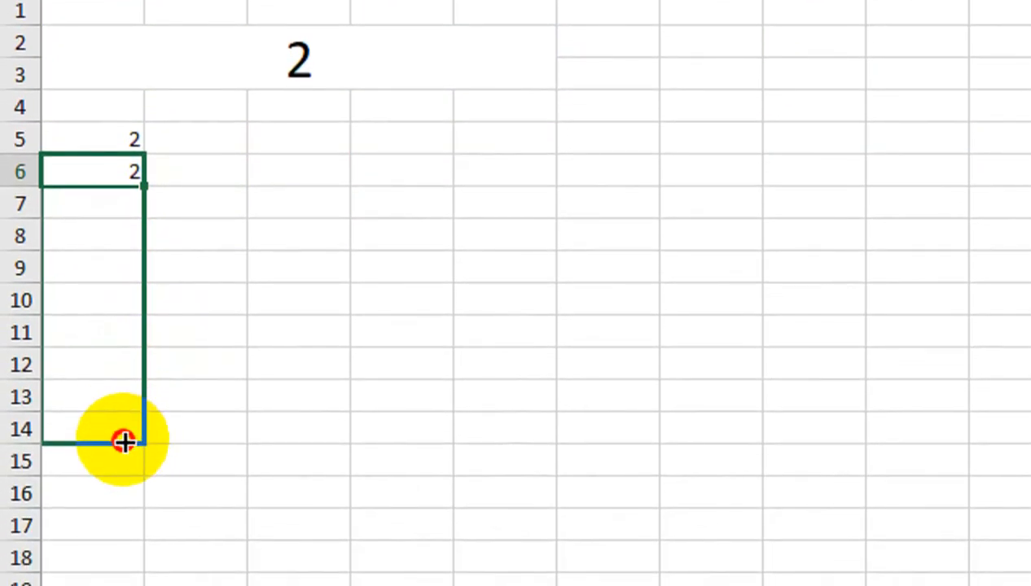
pyautogui.moveTo(124, 441); pyautogui.dragTo(124, 441)
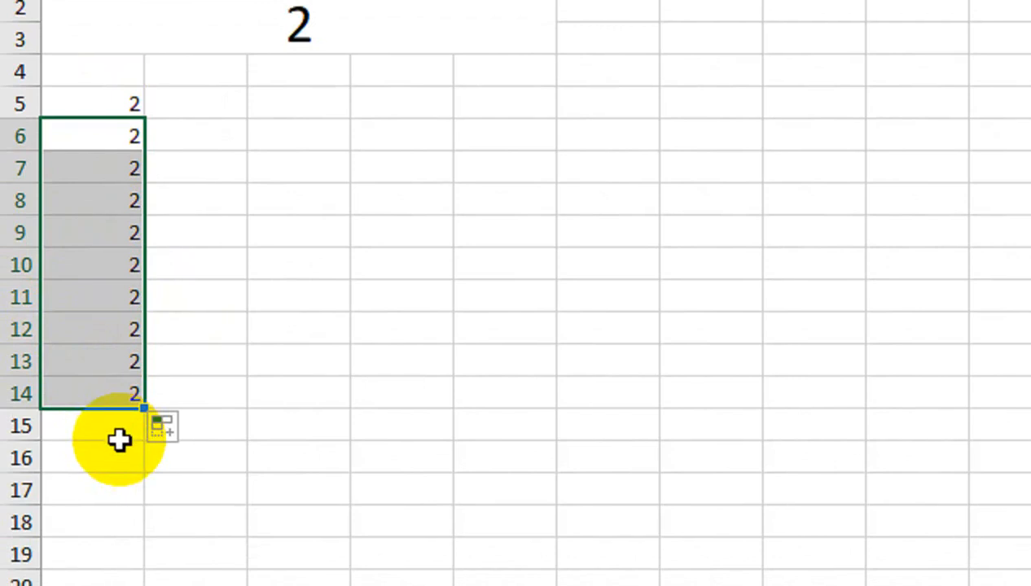
# Step: Enter a multiplication sign (×) in cell B5
pyautogui.click(215, 121)
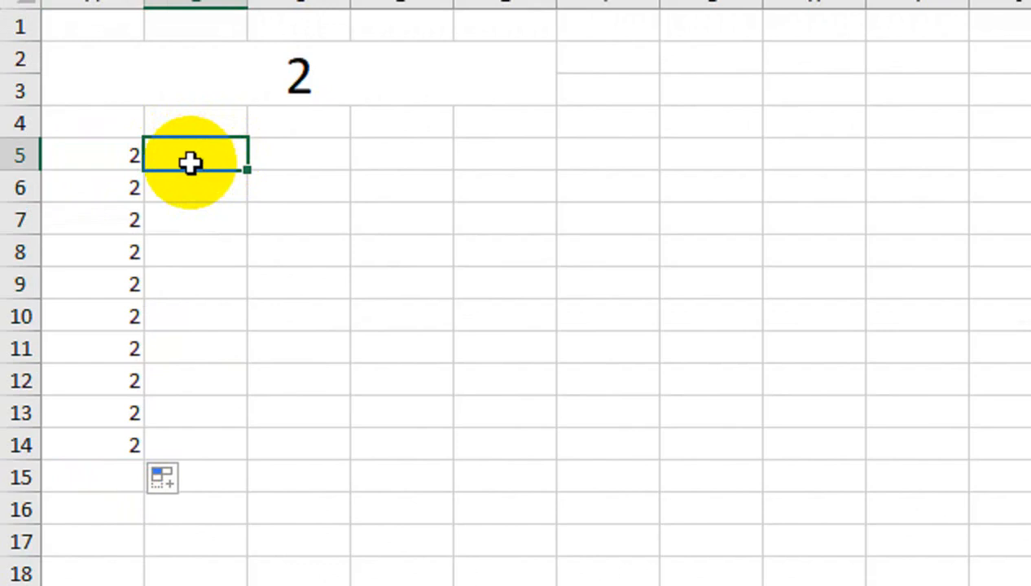
pyautogui.write('x')
pyautogui.click(191, 207)
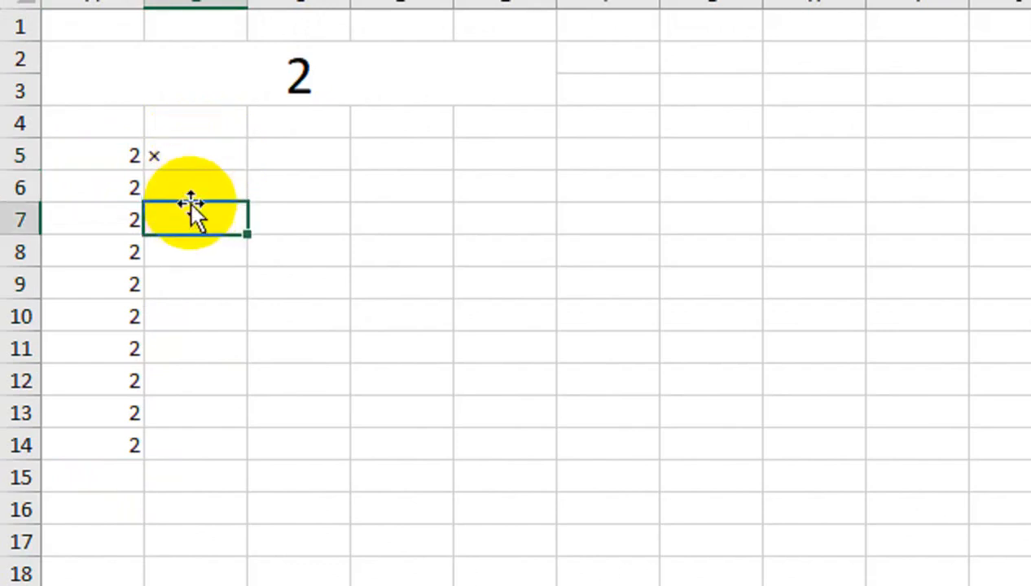
pyautogui.click(197, 158)
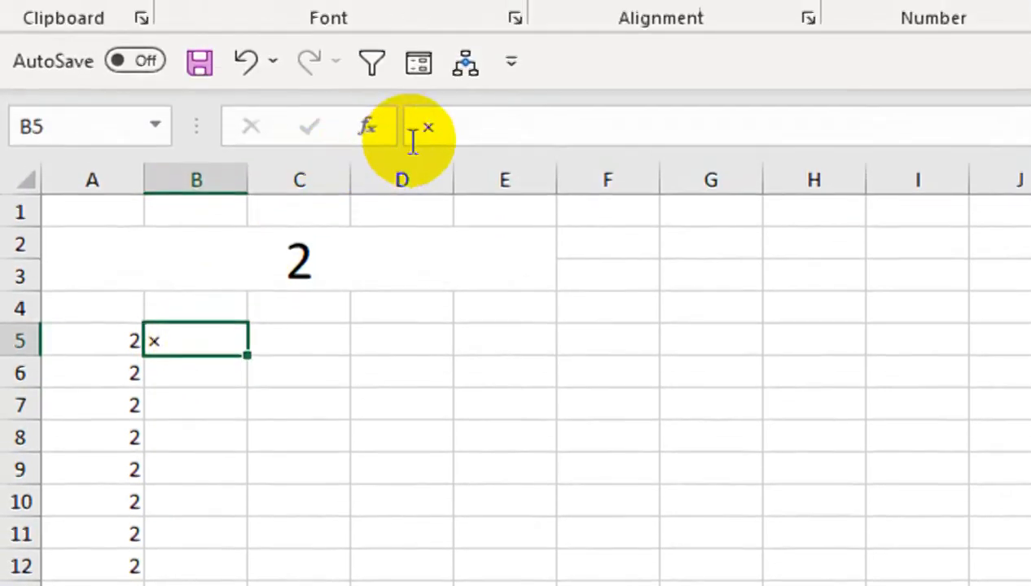
# Step: Enter an asterisk in cell C5 as a comparison and clear it again
pyautogui.click(324, 360)
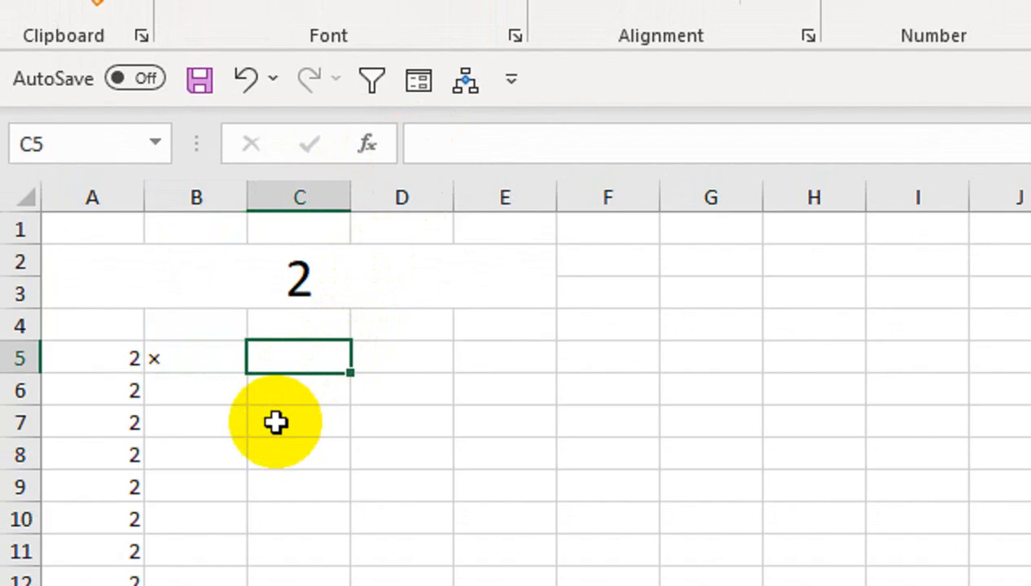
pyautogui.write('*')
pyautogui.press('Return')
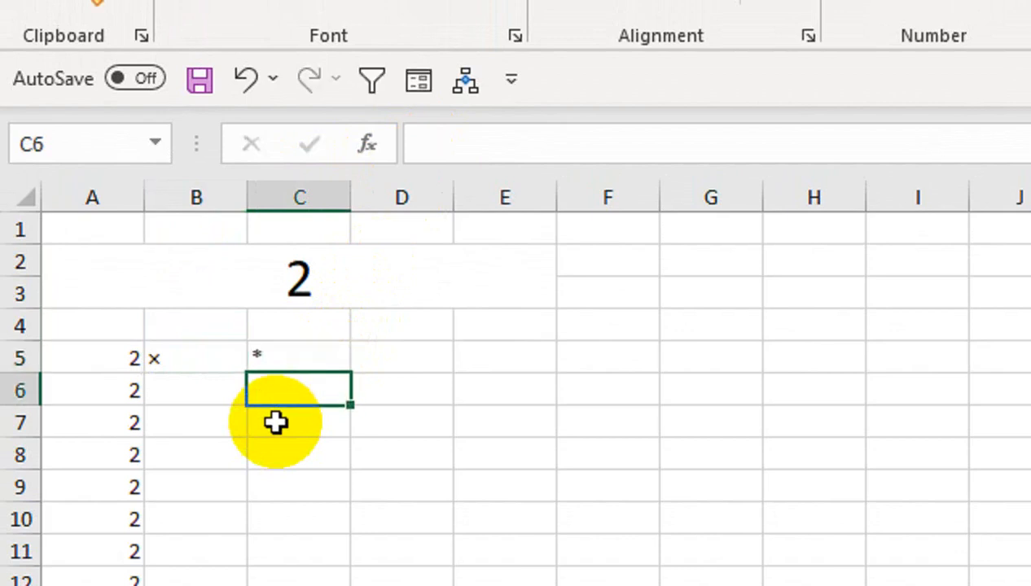
pyautogui.click(303, 348)
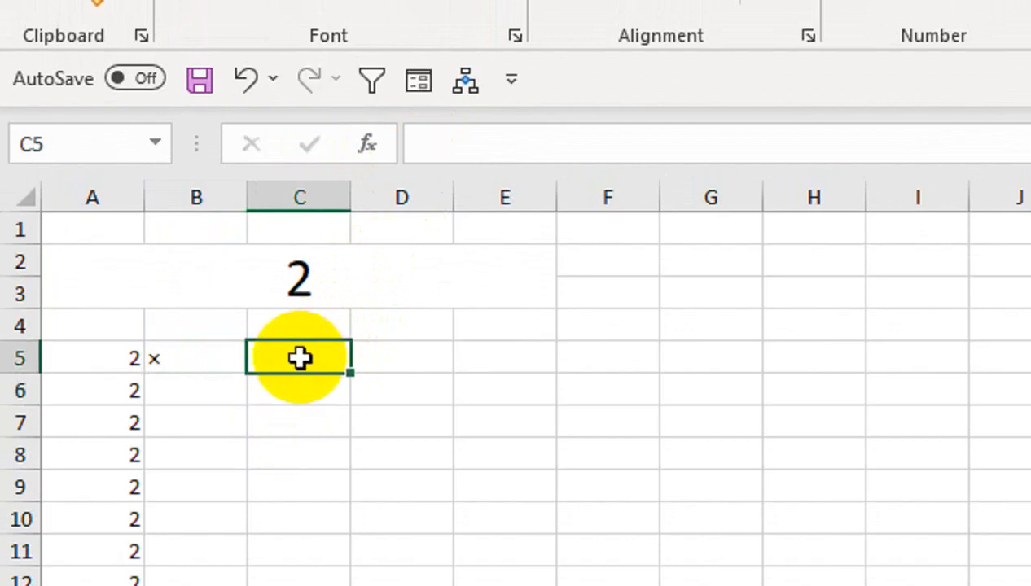
# Step: Enter the note "alt + 0215" in cell D5 and delete it again
pyautogui.click(396, 382)
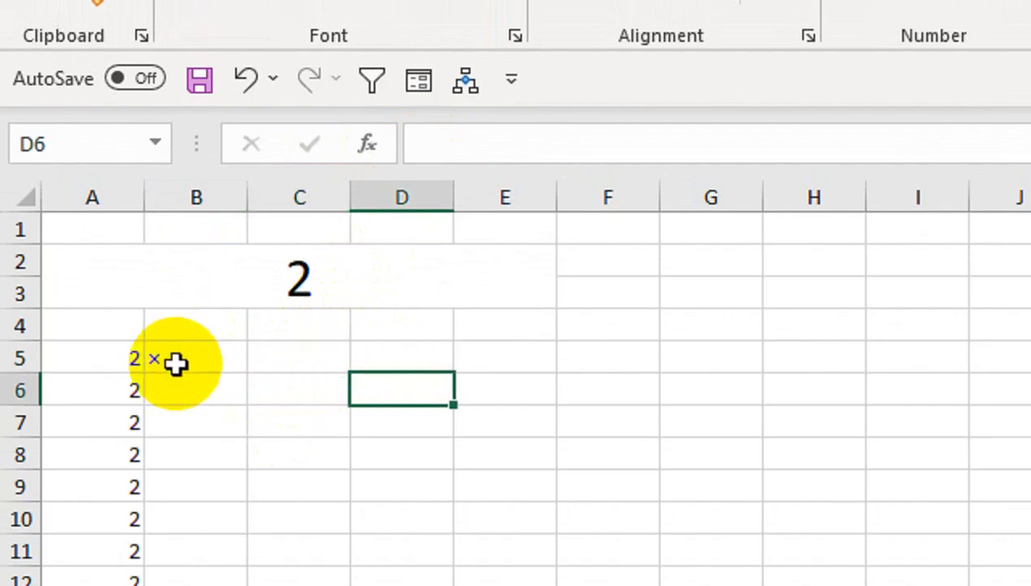
pyautogui.click(391, 364)
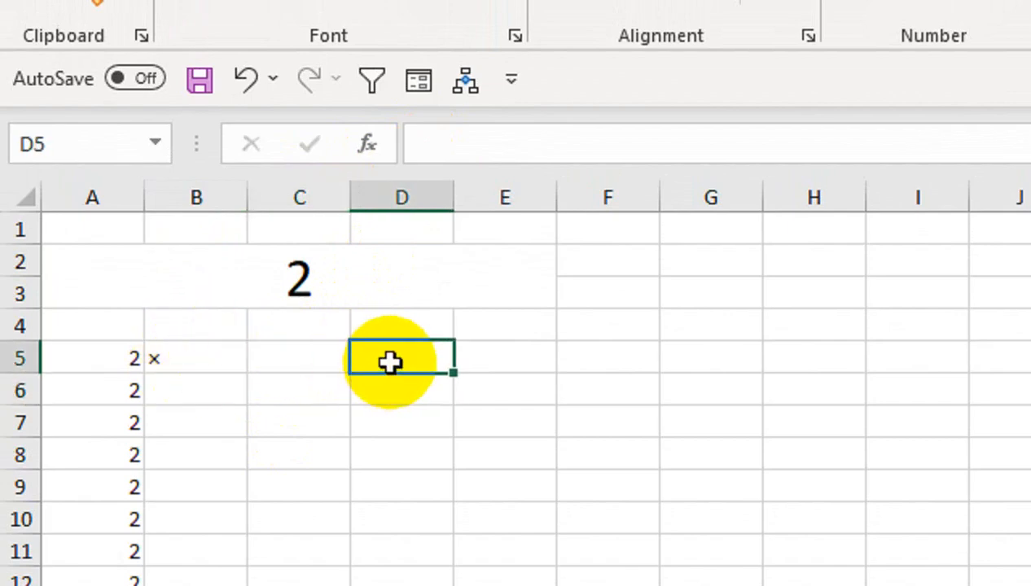
pyautogui.write('alt + 0')
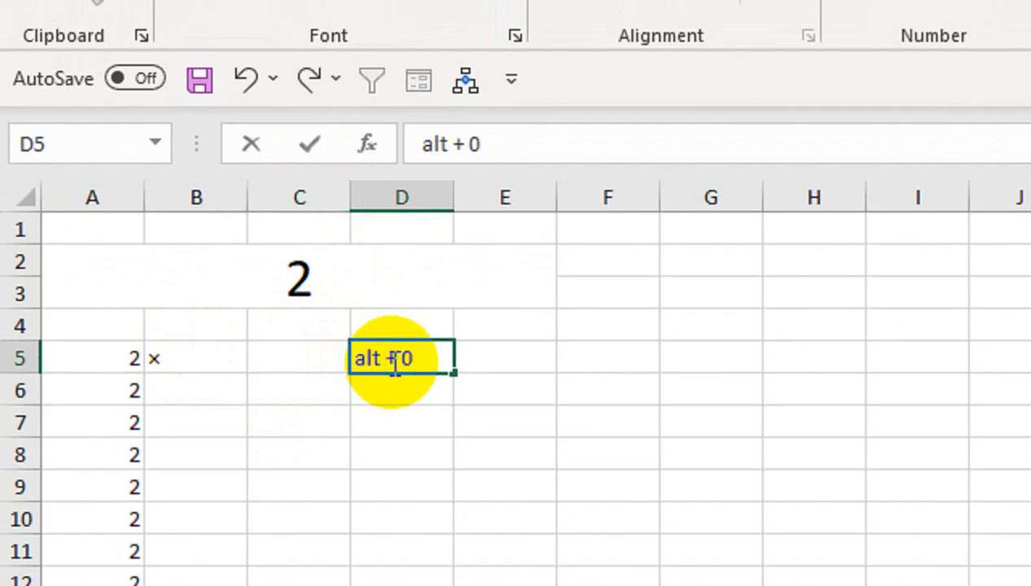
pyautogui.write('215')
pyautogui.press('Return')
pyautogui.click(391, 364)
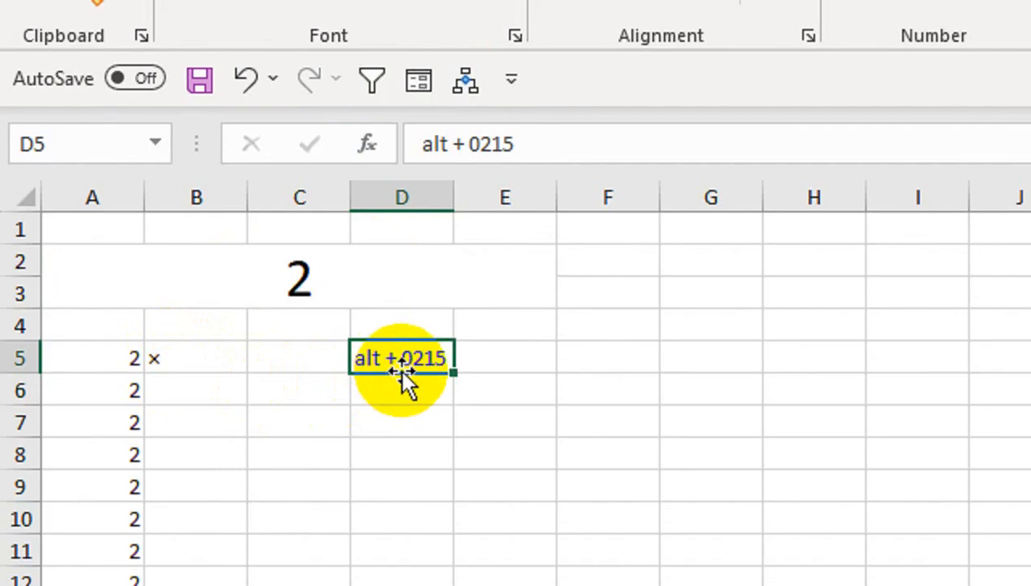
pyautogui.press('Delete')
# Step: Add an outside border to the merged heading cell A2:E3 and fill it with yellow
pyautogui.click(400, 277)
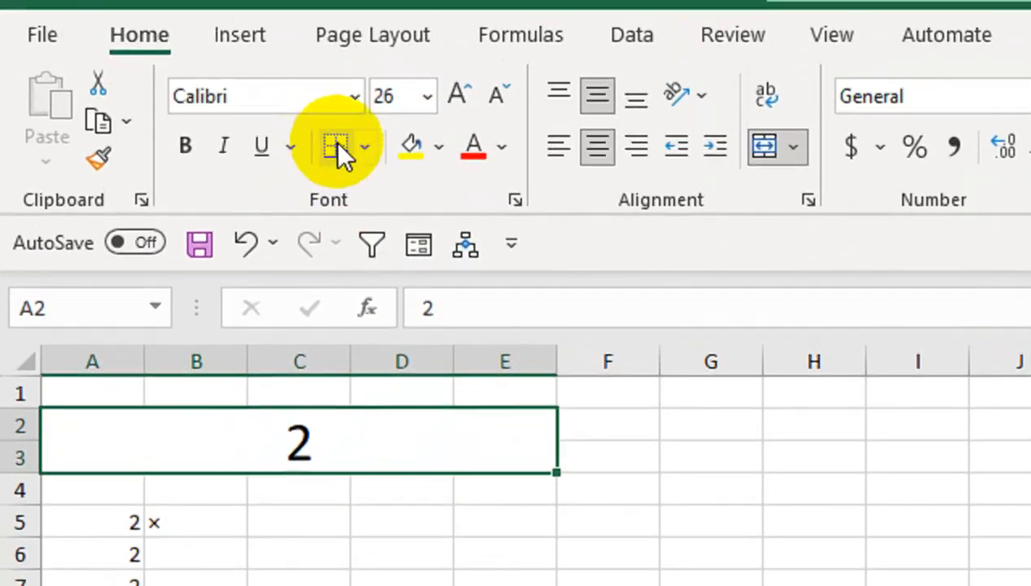
pyautogui.click(363, 148)
pyautogui.click(454, 482)
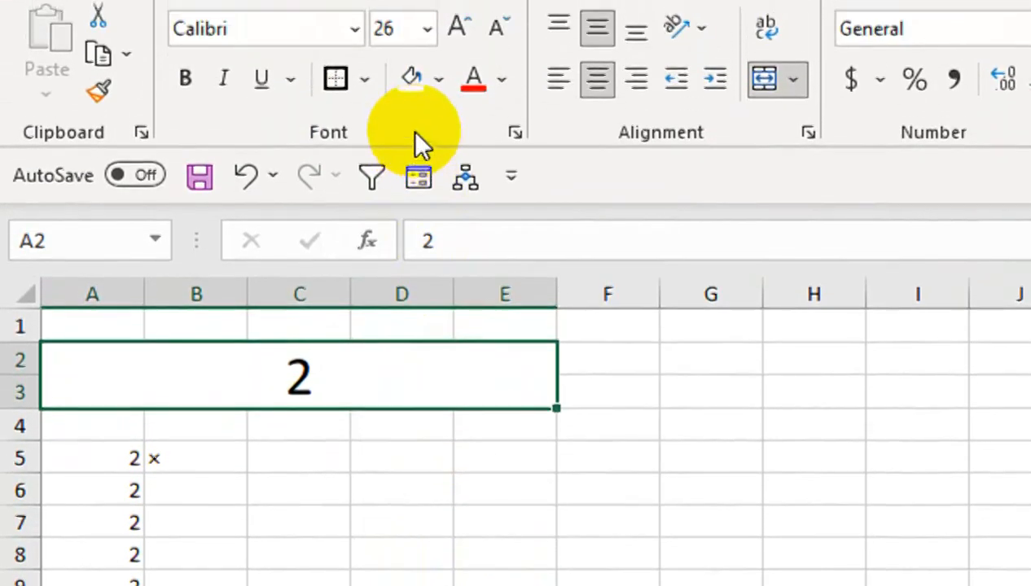
pyautogui.click(412, 71)
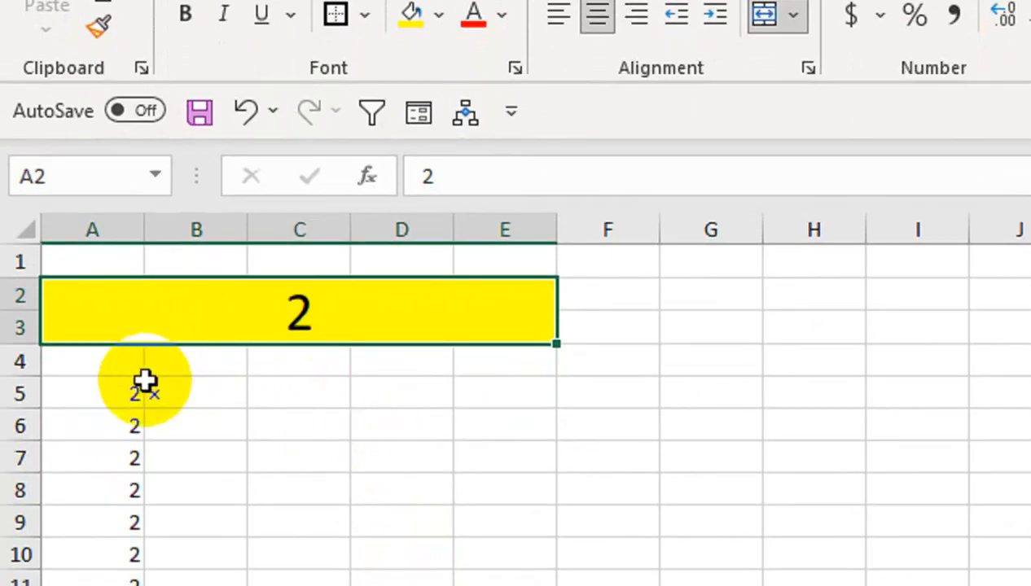
# Step: Centre the contents of cells A5:E14 horizontally
pyautogui.click(117, 393)
pyautogui.moveTo(117, 394); pyautogui.dragTo(486, 585)
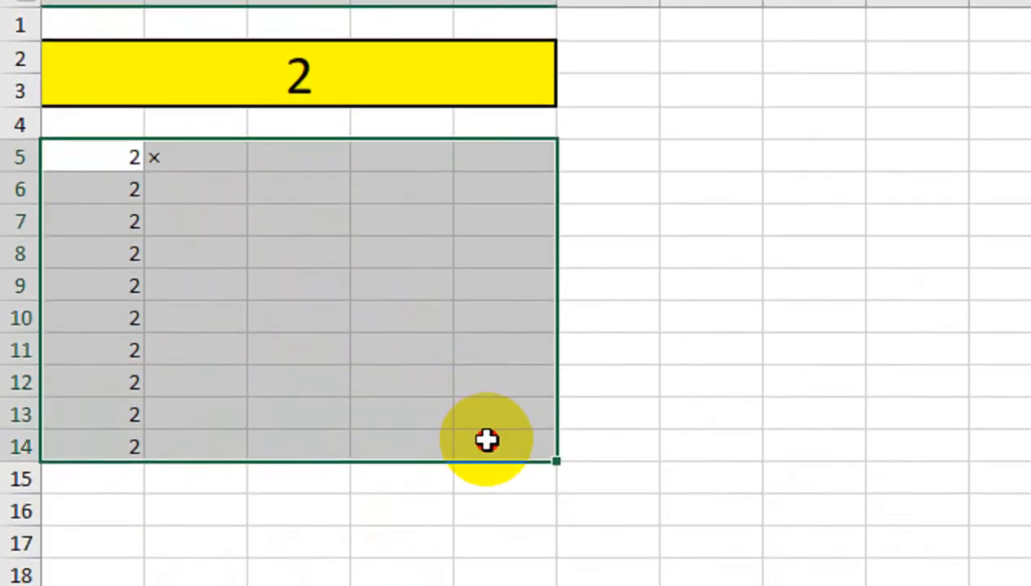
pyautogui.moveTo(486, 440); pyautogui.dragTo(487, 440)
pyautogui.hotkey('ctrl', 'q')
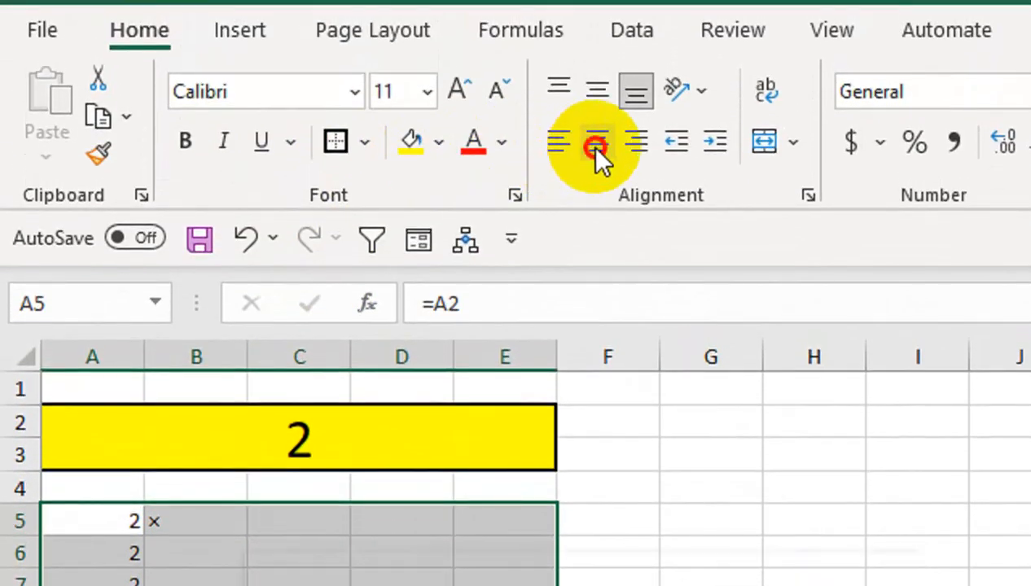
pyautogui.click(595, 149)
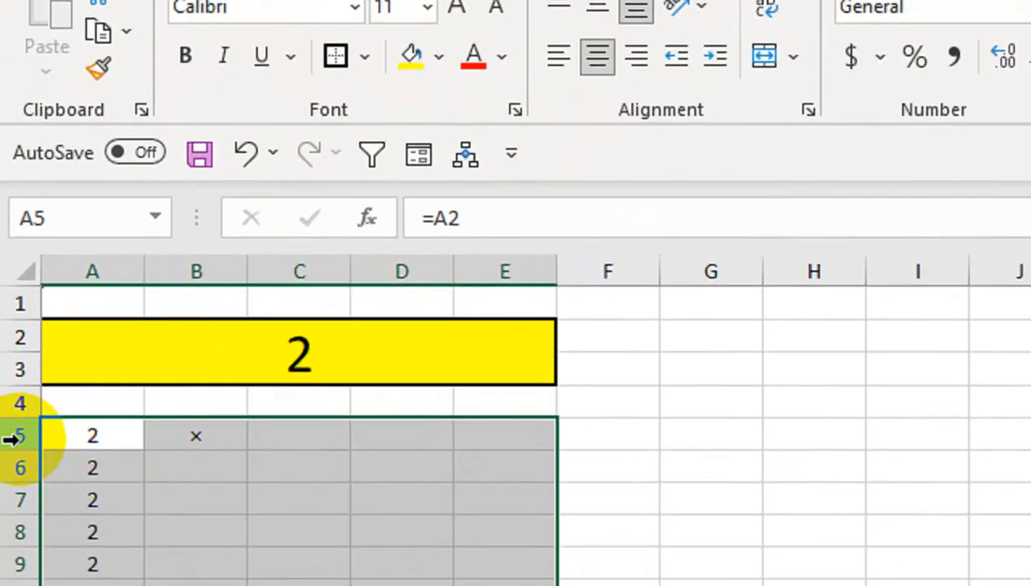
# Step: Increase the height of rows 5 to 14 together to about one and a half times the default
pyautogui.moveTo(19, 520); pyautogui.dragTo(16, 585)
pyautogui.moveTo(16, 477); pyautogui.dragTo(6, 585)
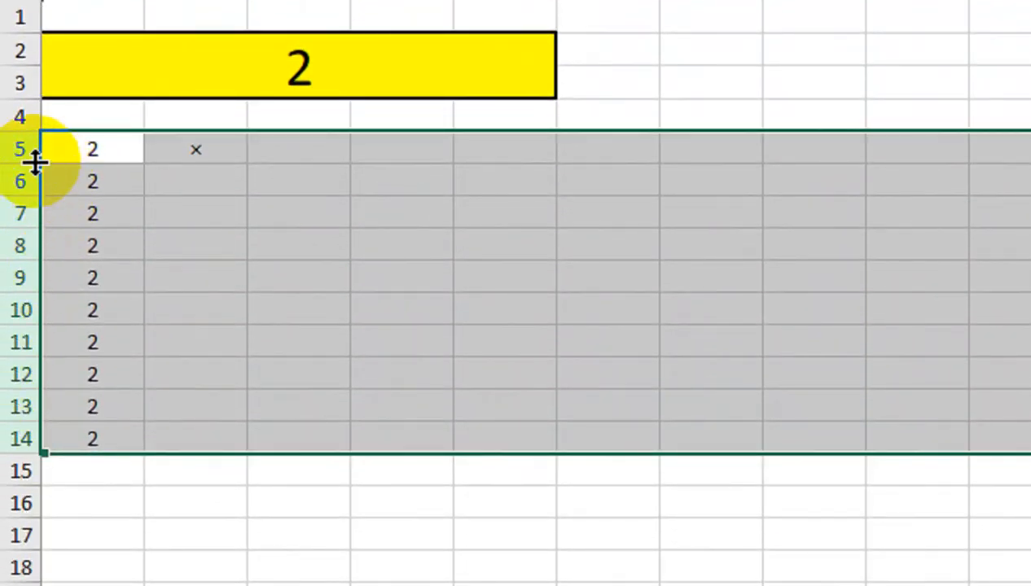
pyautogui.moveTo(35, 163); pyautogui.dragTo(35, 163)
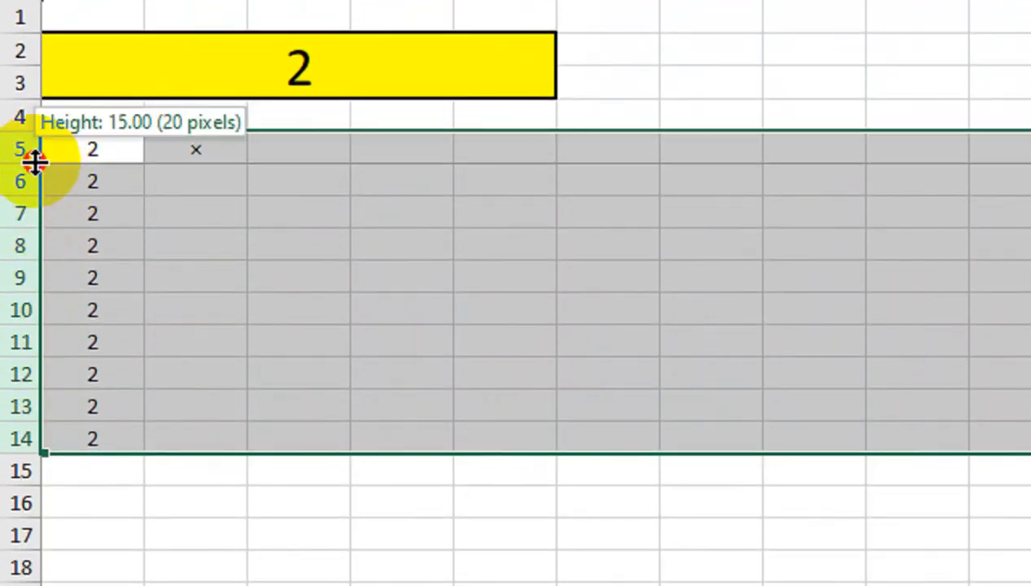
pyautogui.moveTo(35, 163)
pyautogui.mouseDown()
pyautogui.moveTo(38, 187)
pyautogui.moveTo(38, 178)
pyautogui.mouseUp()
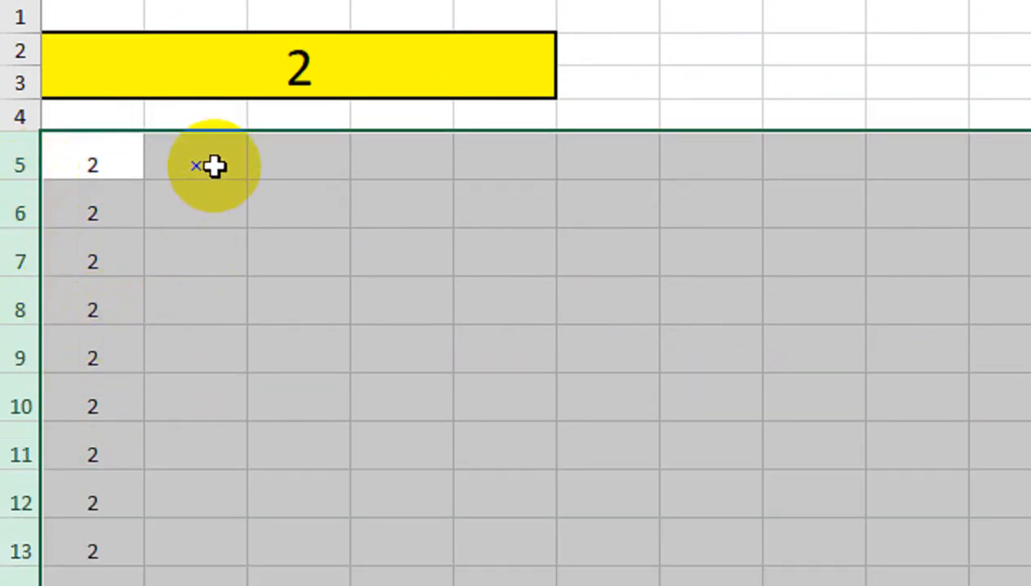
# Step: Fill the multiplication sign in cell B5 down to cell B14
pyautogui.click(184, 160)
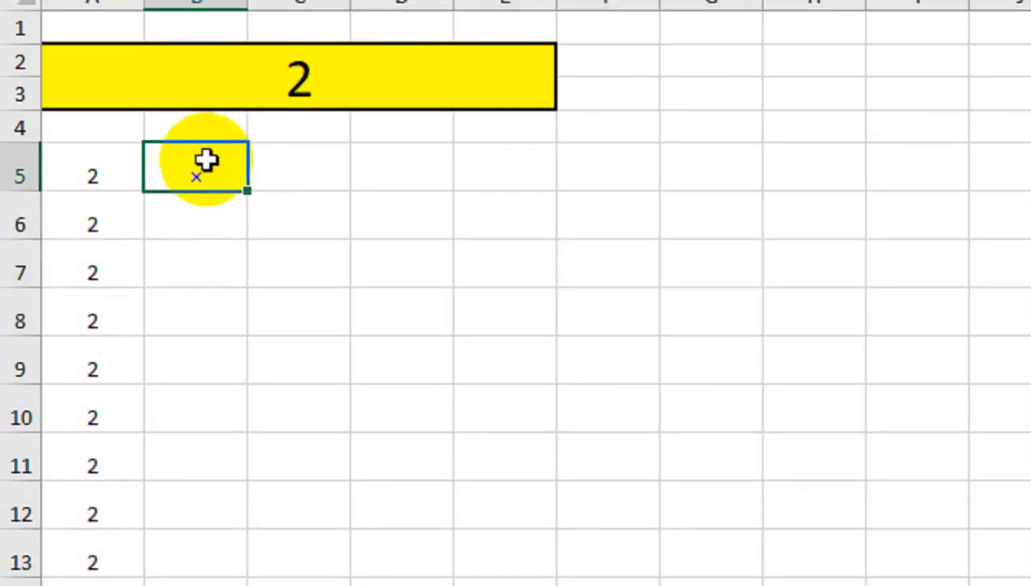
pyautogui.moveTo(205, 161); pyautogui.dragTo(183, 585)
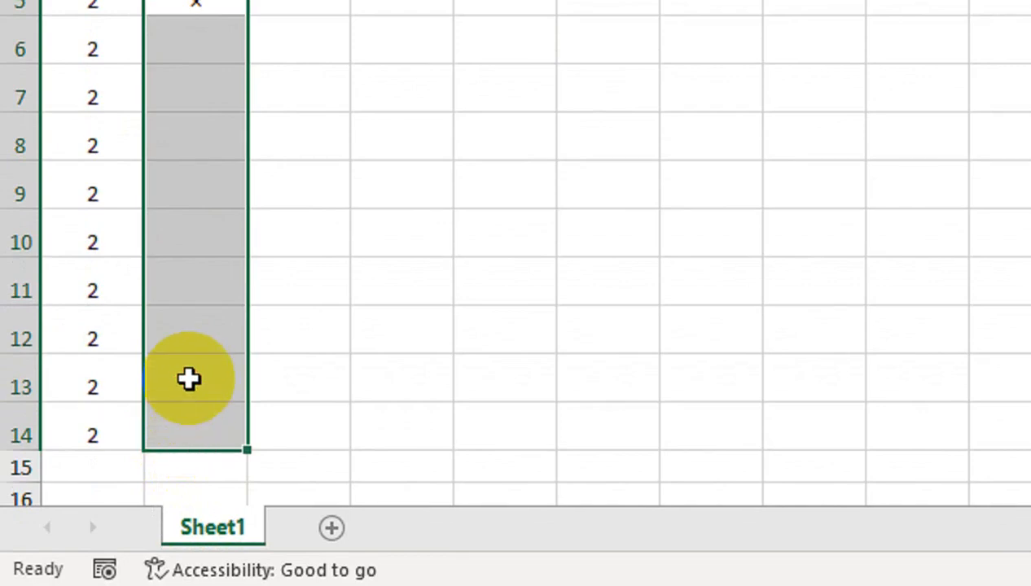
pyautogui.hotkey('ctrl', 'd')
# Step: Enter 1 and 2 in cells C5 and C6 and fill the number series down to 10 in cell C14
pyautogui.click(316, 4)
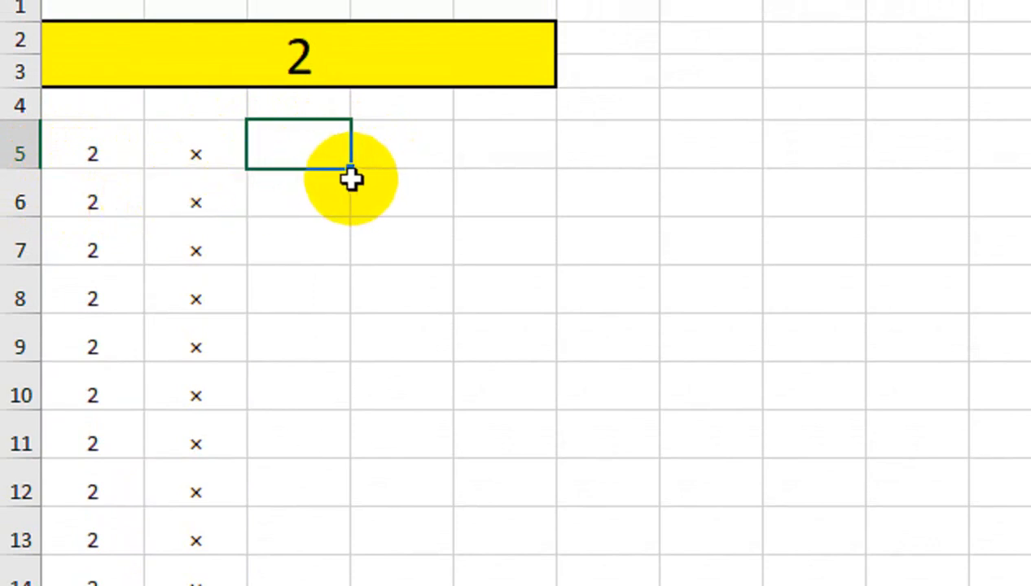
pyautogui.write('1')
pyautogui.press('Return')
pyautogui.write('2')
pyautogui.press('Return')
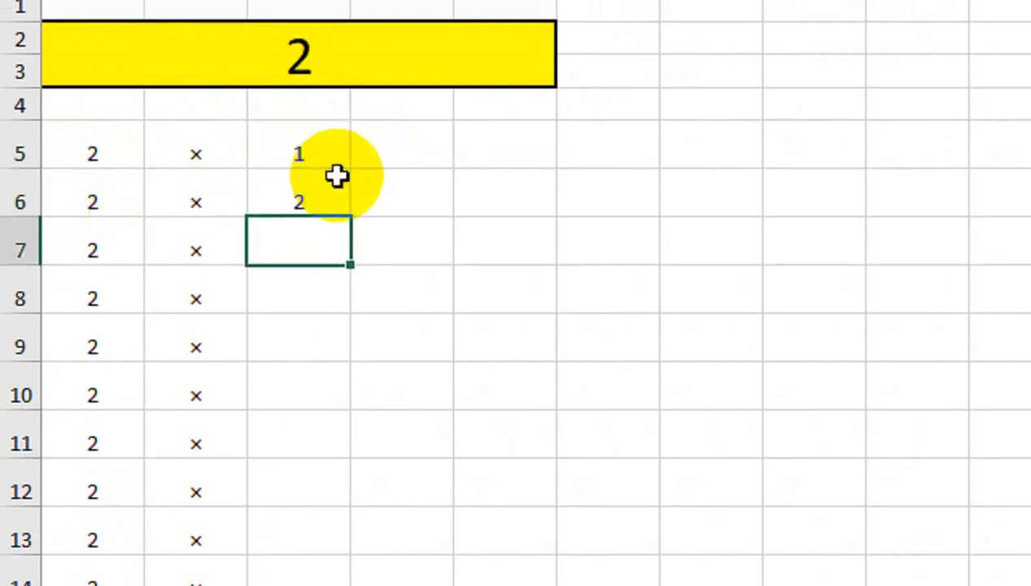
pyautogui.click(324, 144)
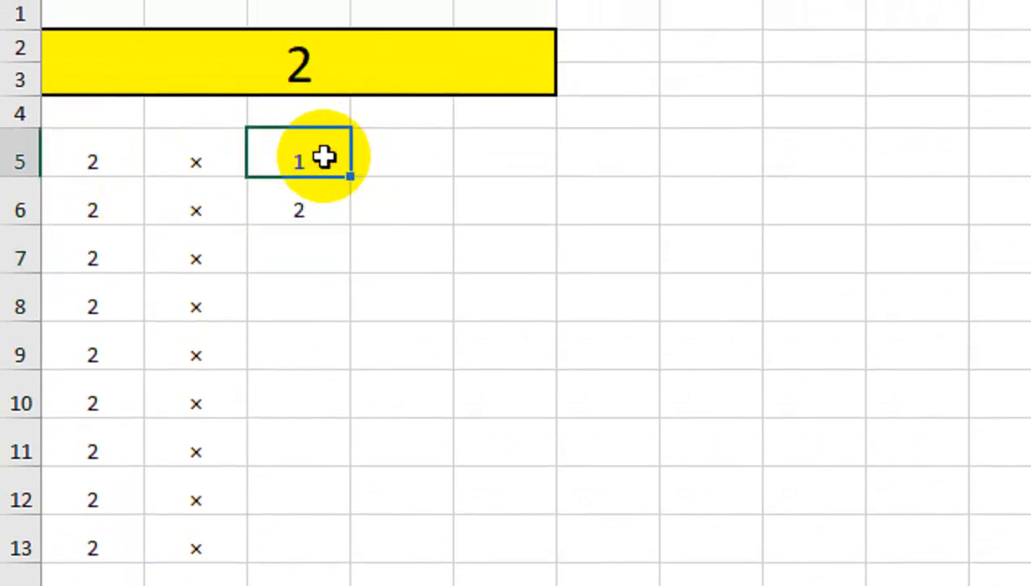
pyautogui.moveTo(349, 174); pyautogui.dragTo(350, 444)
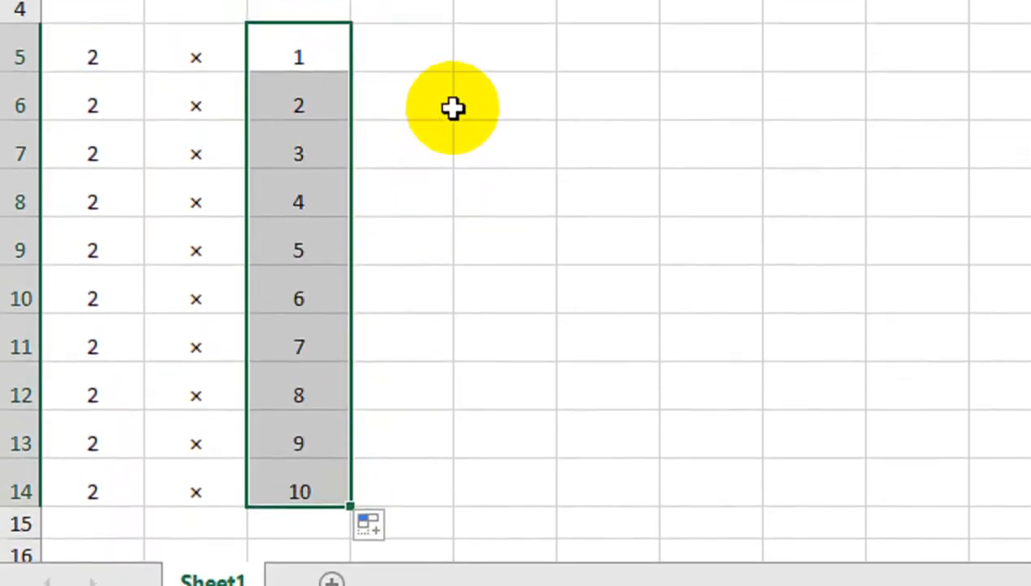
# Step: Enter an equals sign in cell D5 and fill it down to cell D14
pyautogui.click(438, 9)
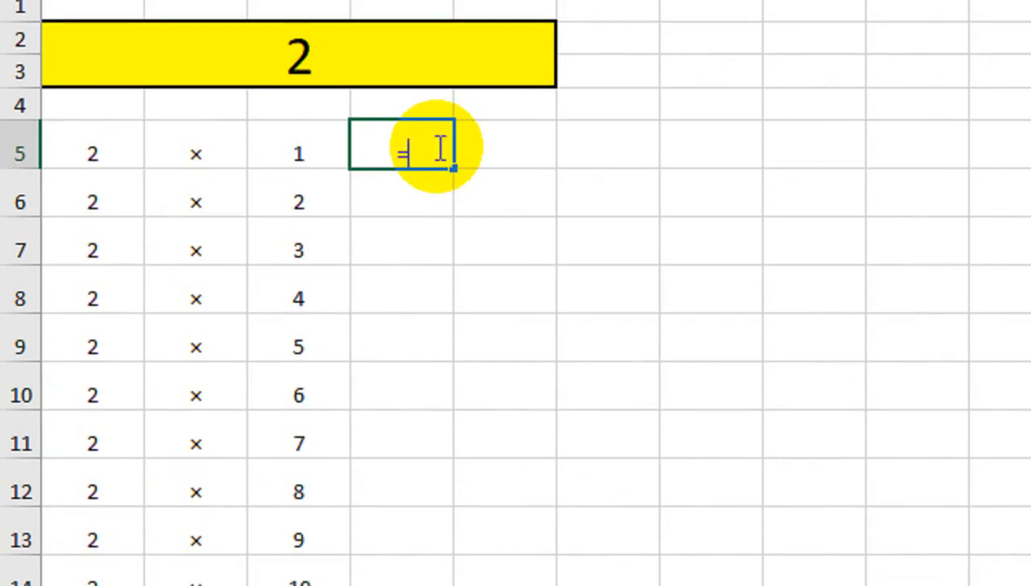
pyautogui.press('Return')
pyautogui.click(437, 147)
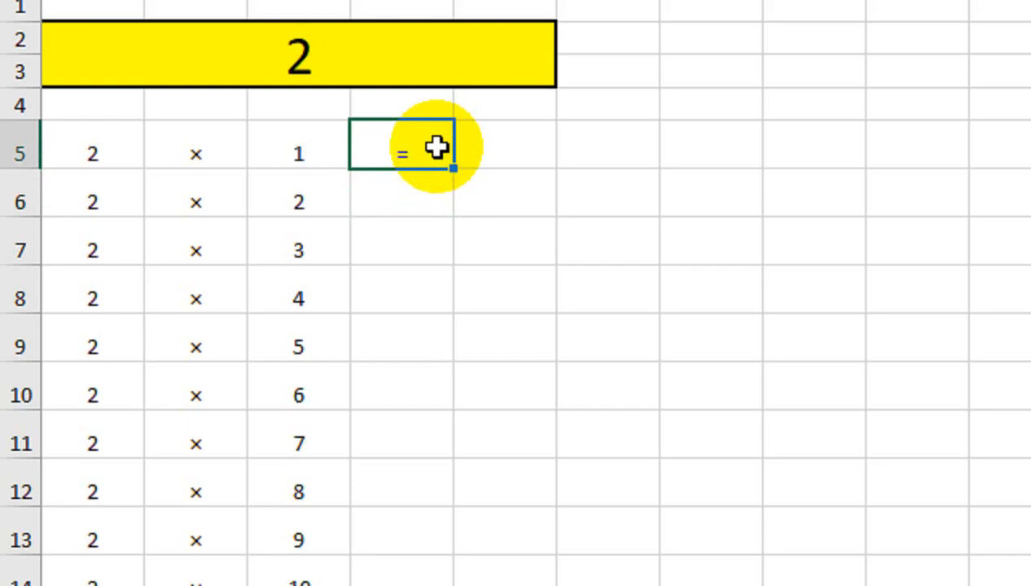
pyautogui.hotkey('shift', 'Down')
pyautogui.hotkey('shift', 'Down')
pyautogui.hotkey('shift', 'Down')
pyautogui.hotkey('shift', 'Down')
pyautogui.hotkey('shift', 'Down')
pyautogui.hotkey('shift', 'Down')
pyautogui.hotkey('shift', 'Down')
pyautogui.hotkey('shift', 'Down')
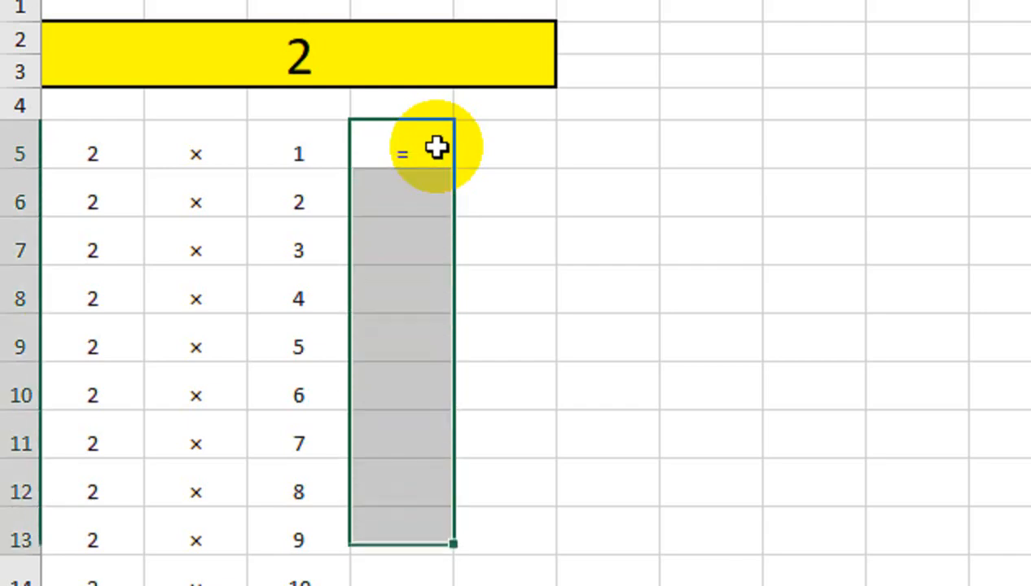
pyautogui.hotkey('shift', 'Down')
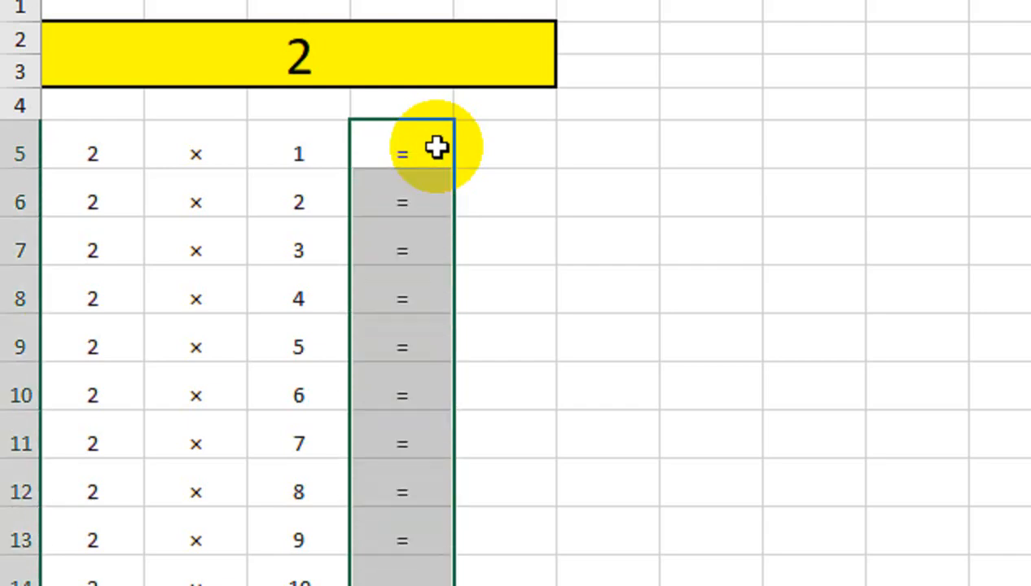
# Step: Enter the formula =A5*C5 in cell E5 and fill it down to cell E14
pyautogui.click(507, 144)
pyautogui.scroll(1, 507, 145)
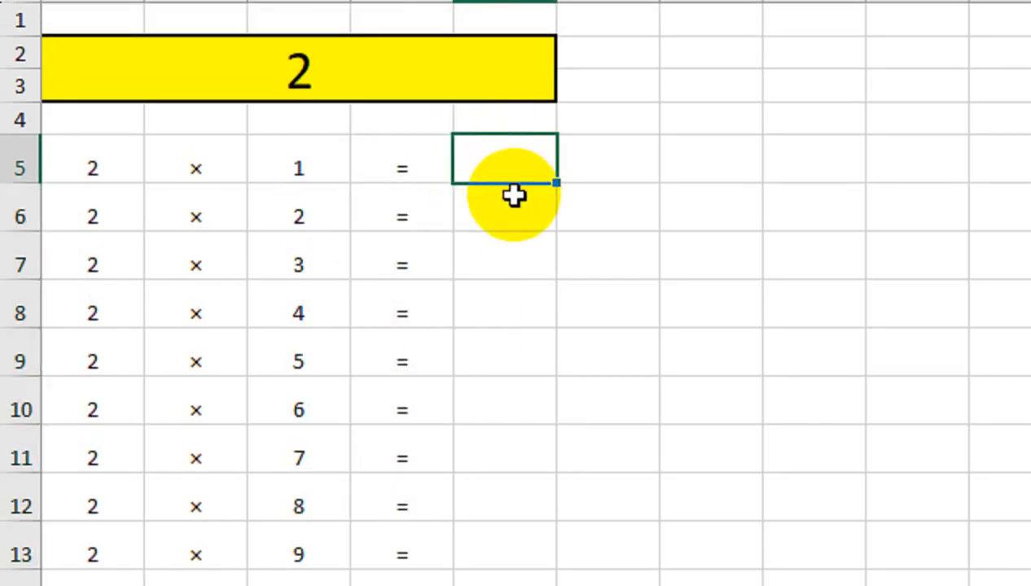
pyautogui.write('=')
pyautogui.press('Left')
pyautogui.press('Left')
pyautogui.press('Left')
pyautogui.press('Left')
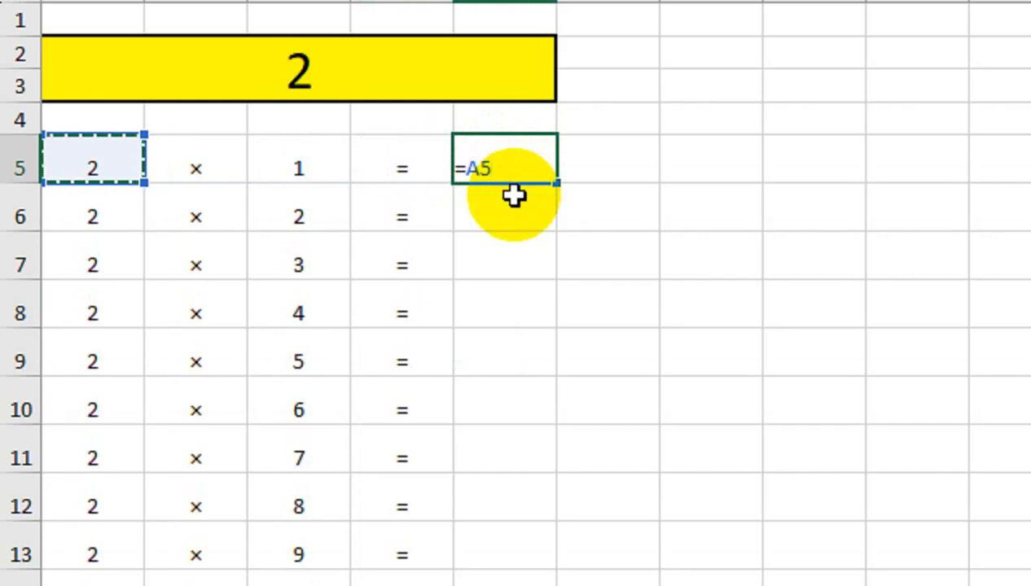
pyautogui.write('*')
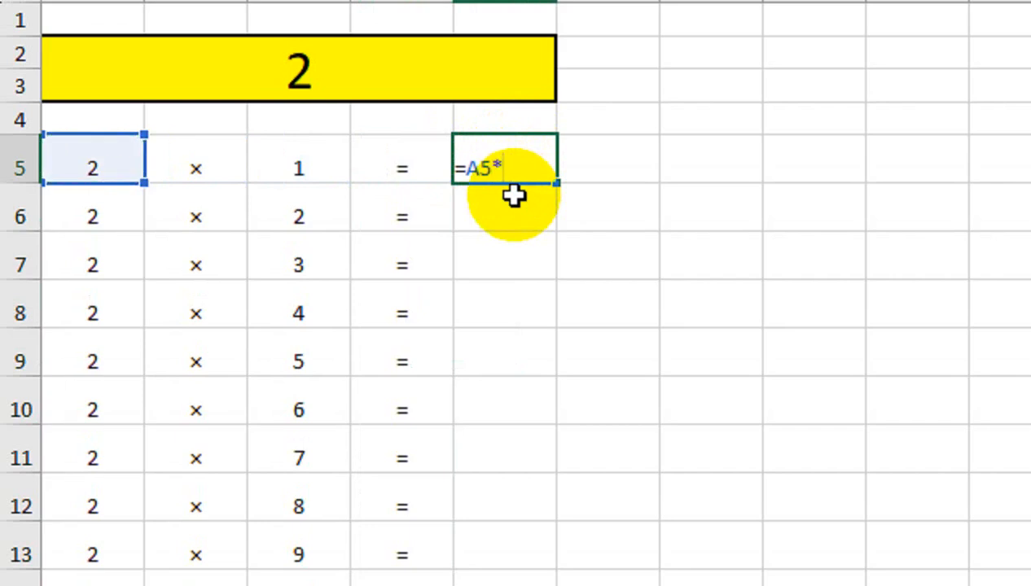
pyautogui.press('Left')
pyautogui.press('Left')
pyautogui.press('Return')
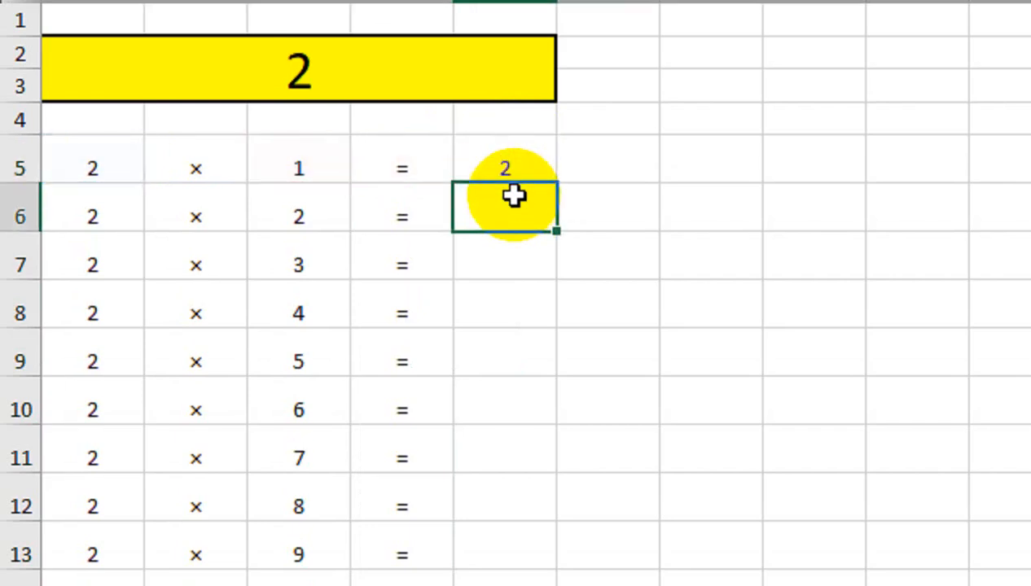
pyautogui.click(525, 163)
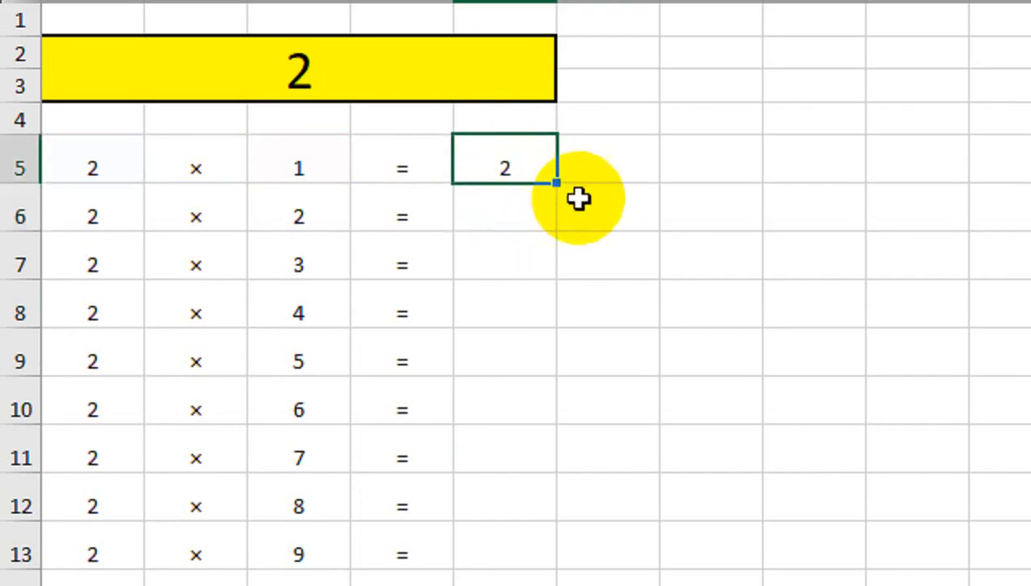
pyautogui.moveTo(560, 193); pyautogui.dragTo(580, 585)
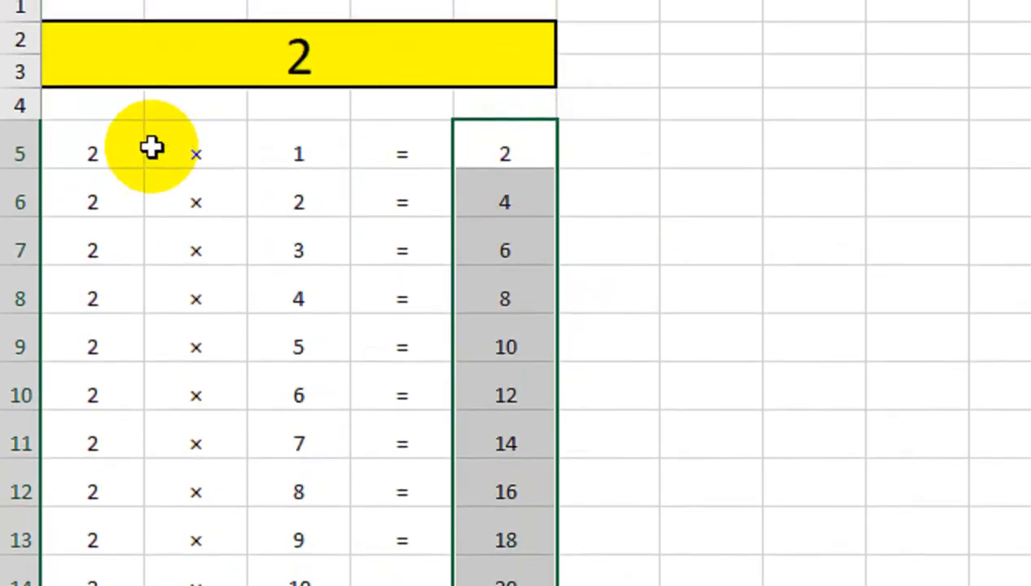
# Step: Make the table cells A5:E14 bold and set their font size to 18
pyautogui.moveTo(136, 154); pyautogui.dragTo(479, 572)
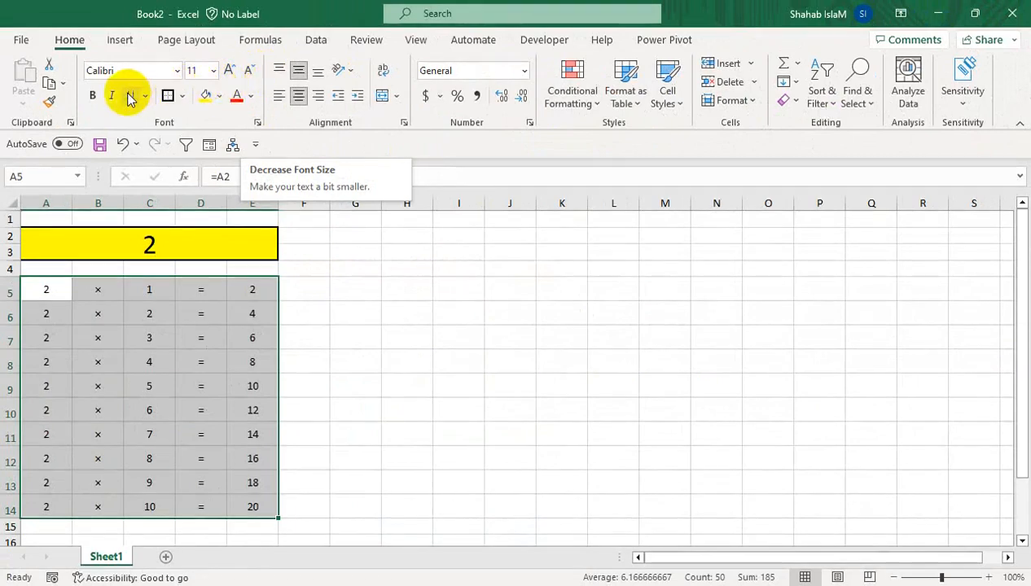
pyautogui.click(92, 96)
pyautogui.click(228, 73)
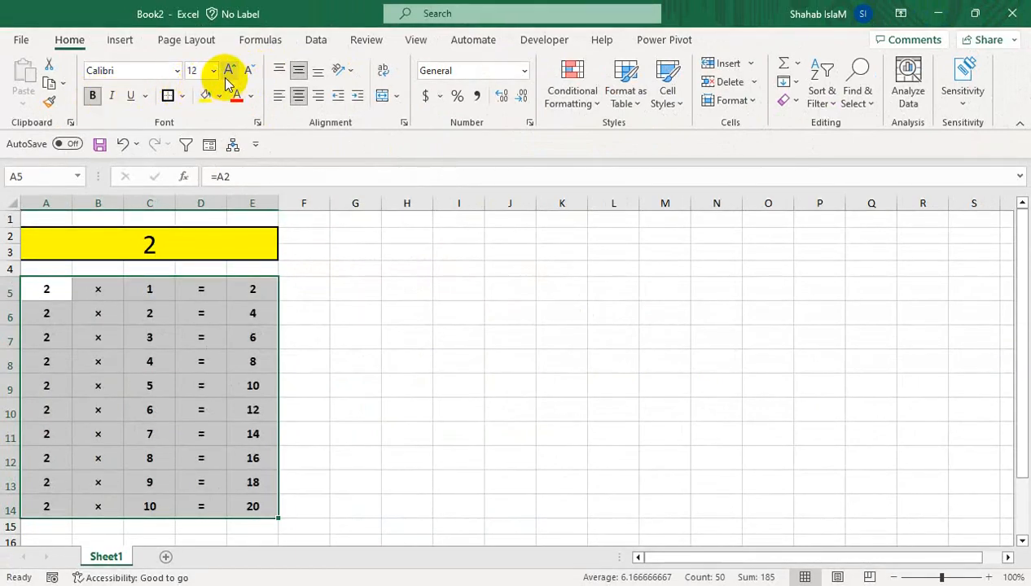
pyautogui.click(226, 78)
pyautogui.click(226, 78)
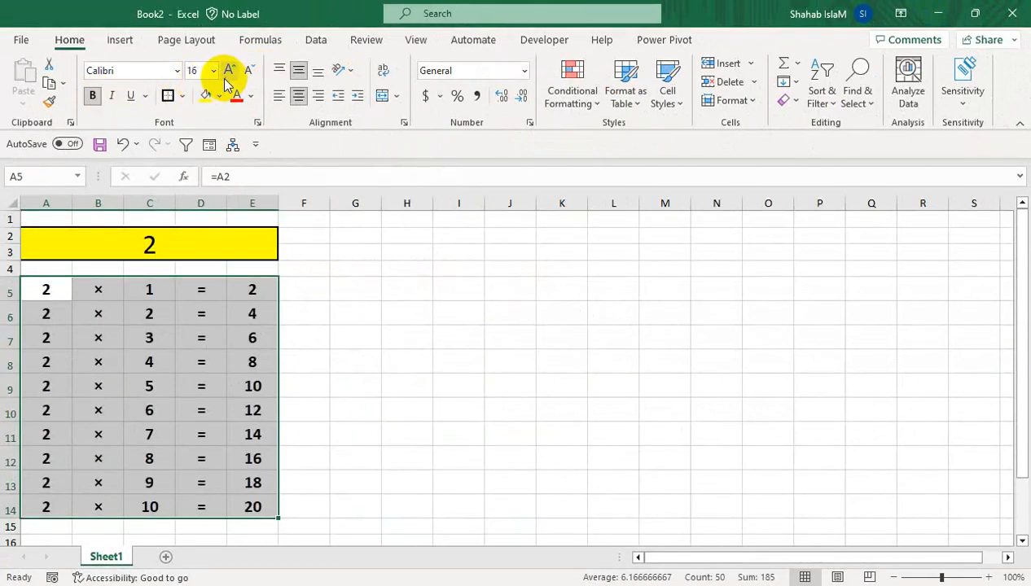
pyautogui.click(227, 80)
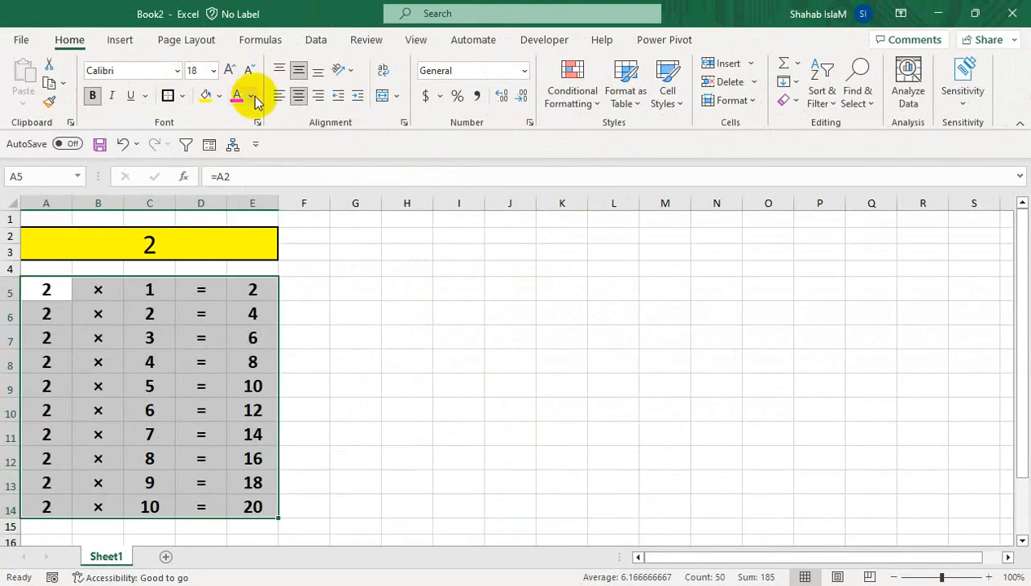
# Step: Apply all borders to the table cells A5:E14
pyautogui.click(183, 96)
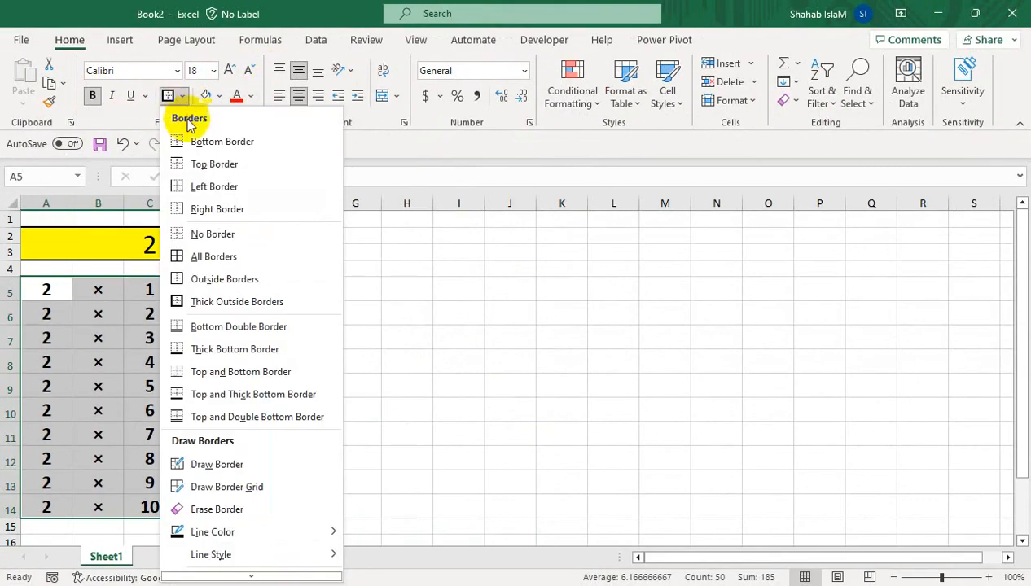
pyautogui.click(199, 257)
pyautogui.click(168, 379)
# Step: Apply the Note cell style to the result cells E5:E14
pyautogui.click(245, 291)
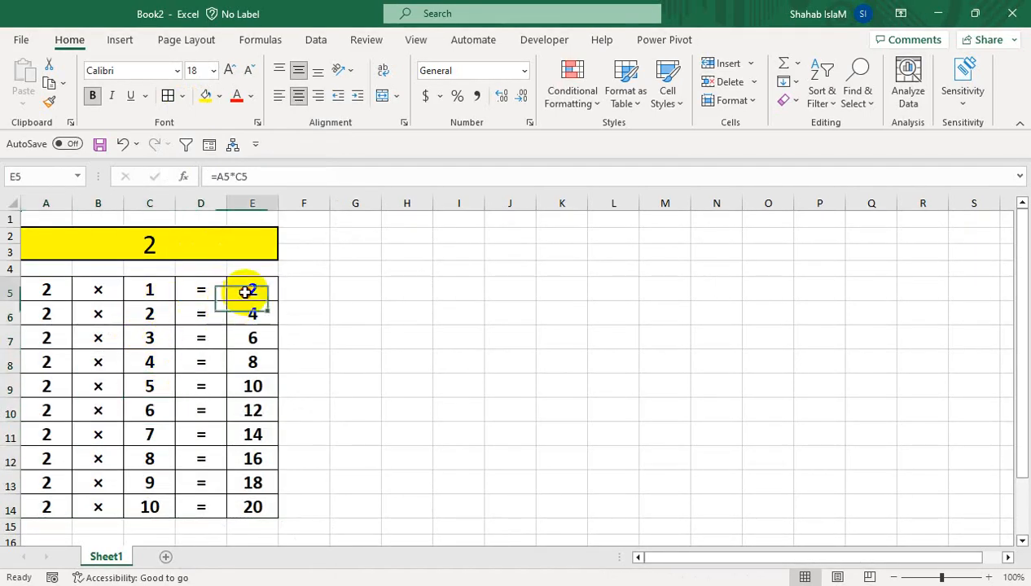
pyautogui.moveTo(245, 292); pyautogui.dragTo(249, 506)
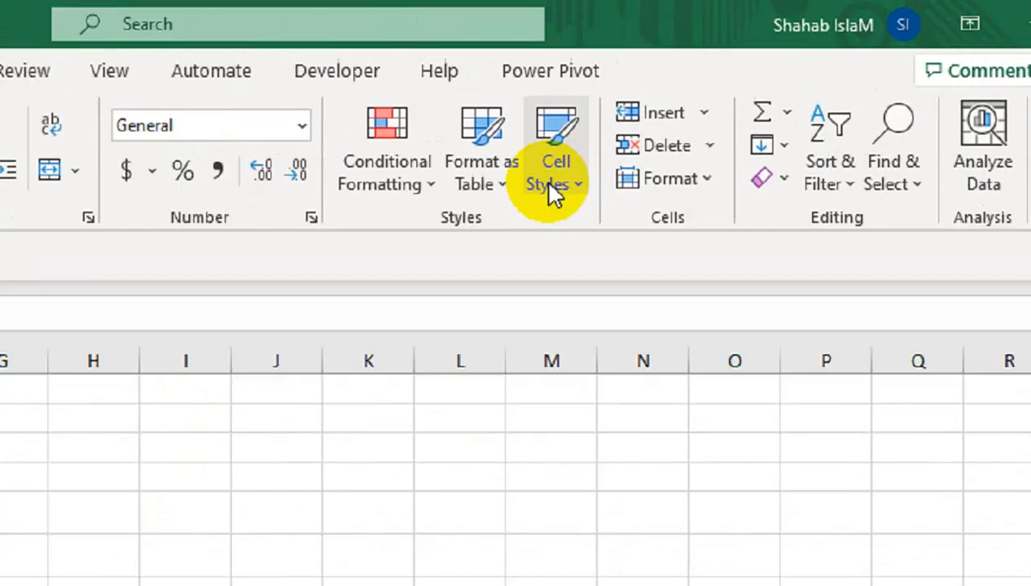
pyautogui.click(667, 96)
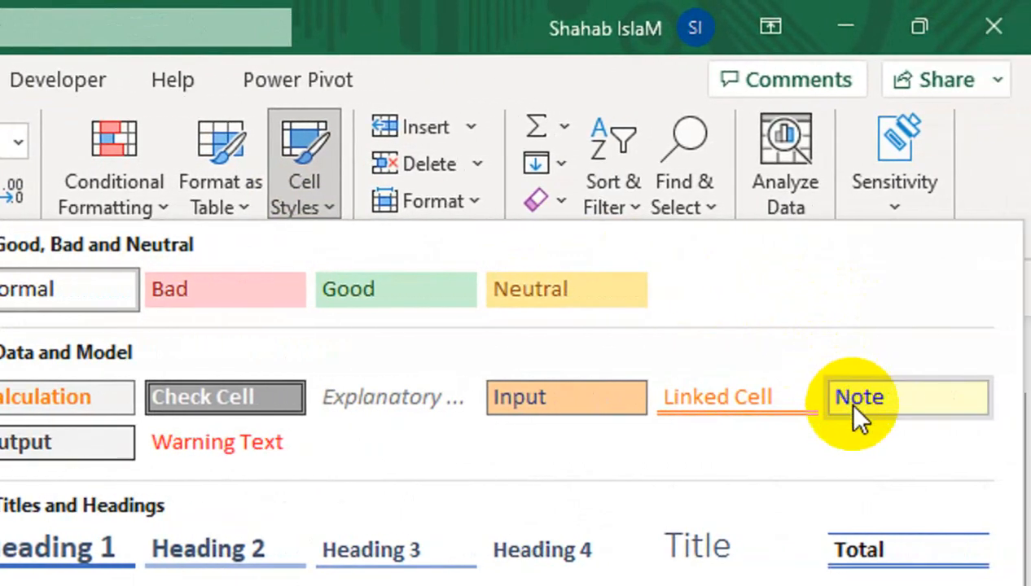
pyautogui.click(855, 399)
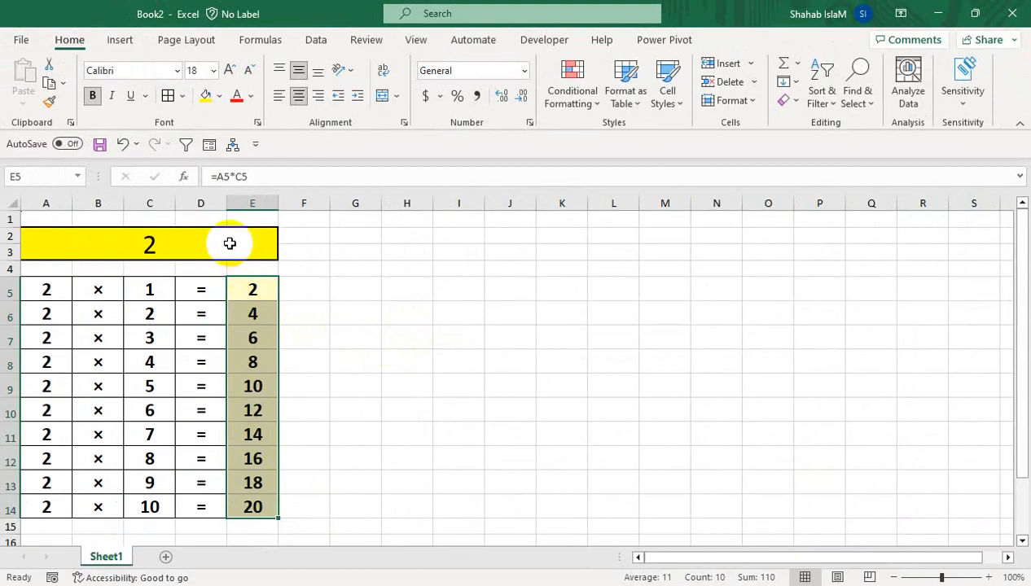
# Step: Fill the merged heading cell A2:E3 with black and make its number white and bold
pyautogui.click(230, 242)
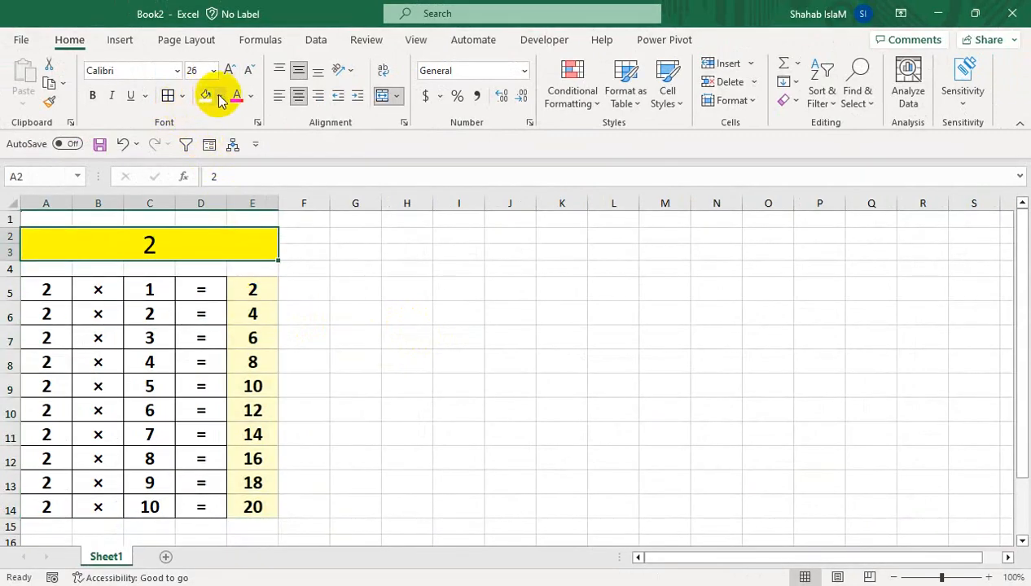
pyautogui.click(219, 97)
pyautogui.click(217, 136)
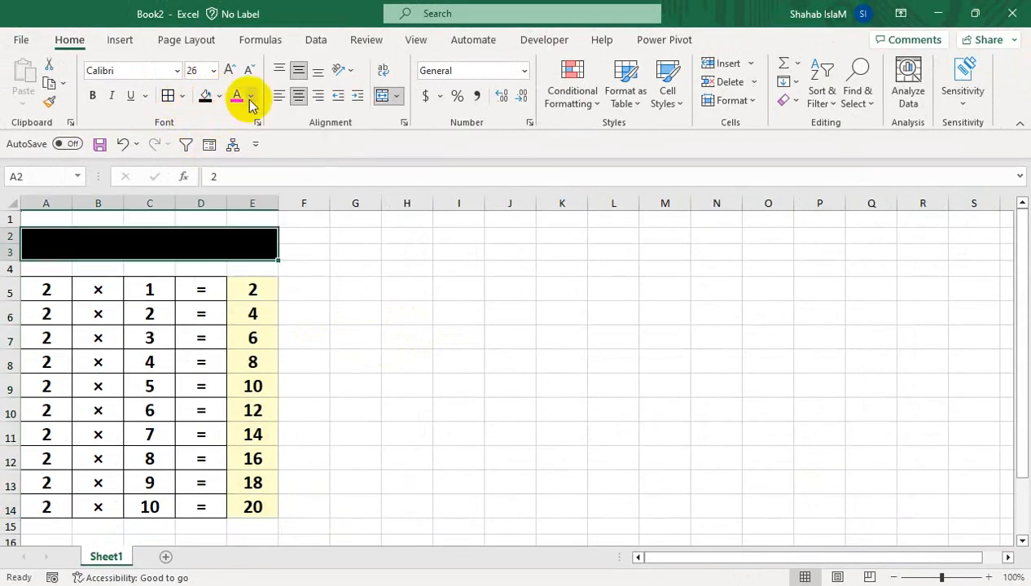
pyautogui.click(250, 96)
pyautogui.click(237, 162)
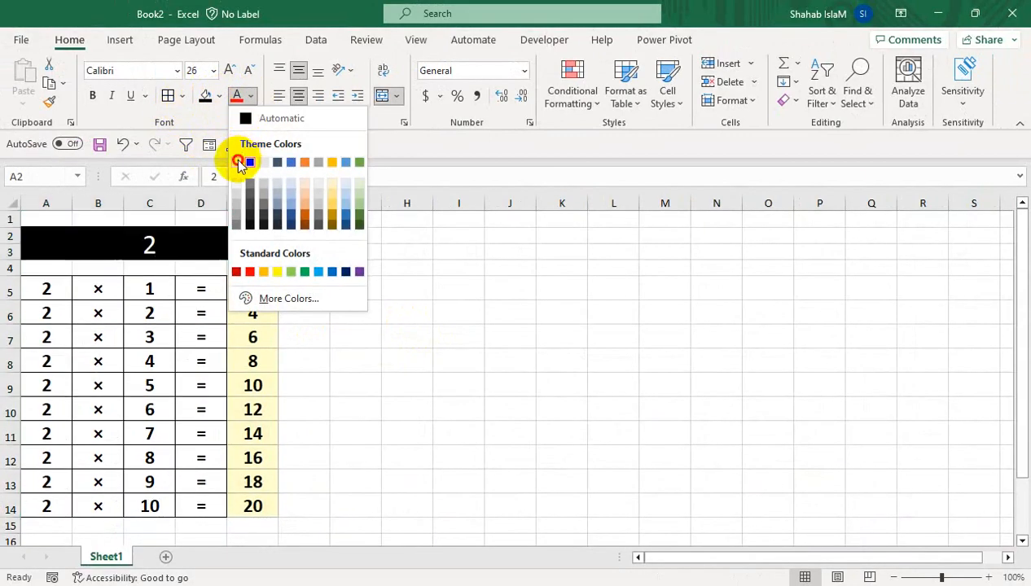
pyautogui.click(94, 97)
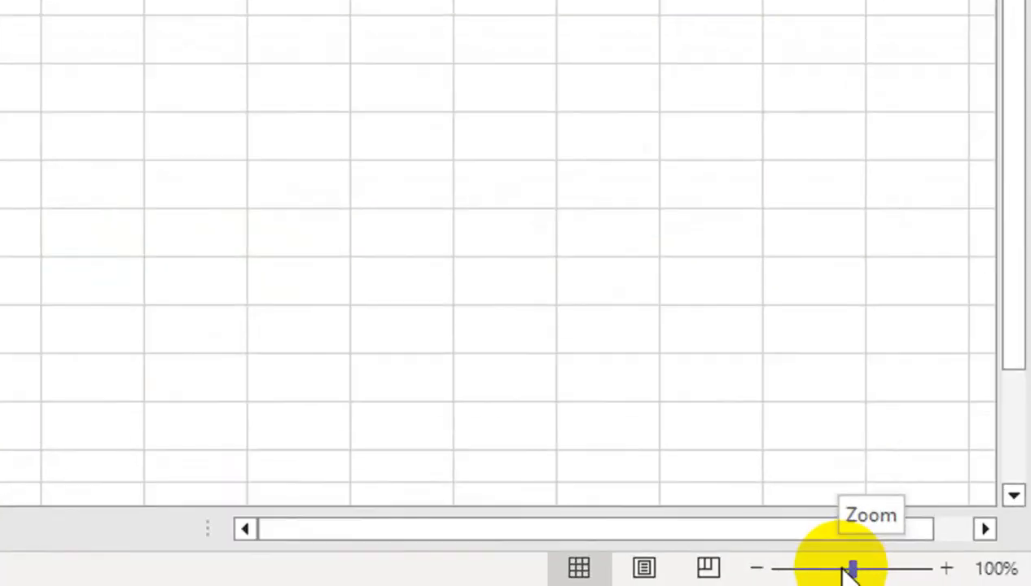
# Step: Make rows 5 to 14 taller again and raise their font size to 20
pyautogui.moveTo(939, 577); pyautogui.dragTo(932, 578)
pyautogui.moveTo(836, 575); pyautogui.dragTo(831, 575)
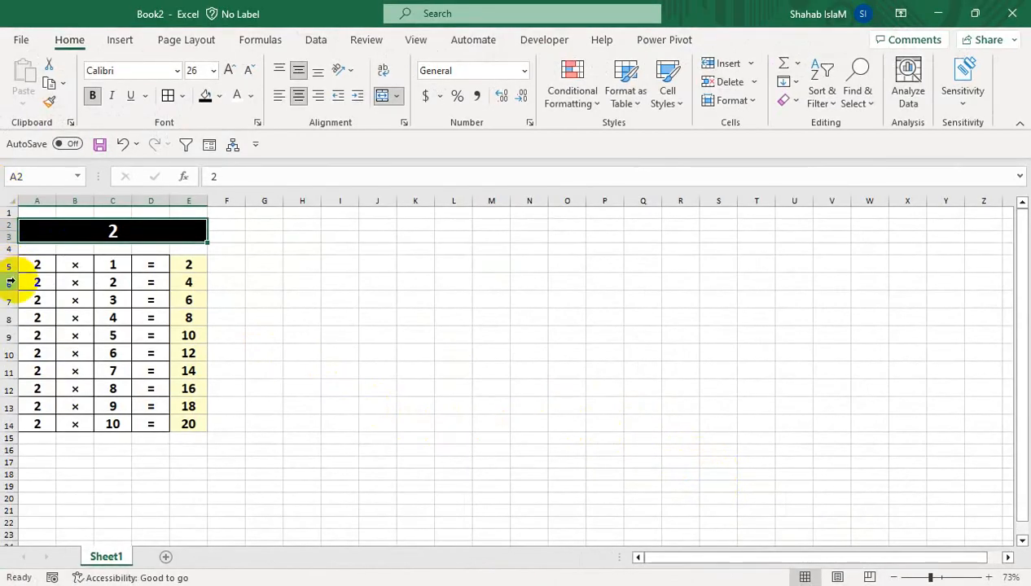
pyautogui.moveTo(8, 264); pyautogui.dragTo(13, 419)
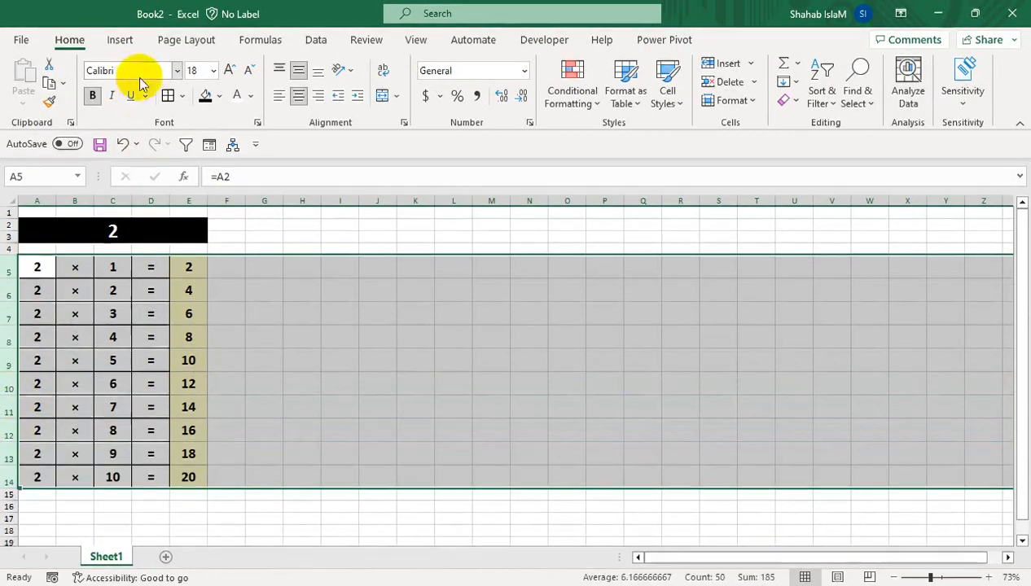
pyautogui.click(228, 70)
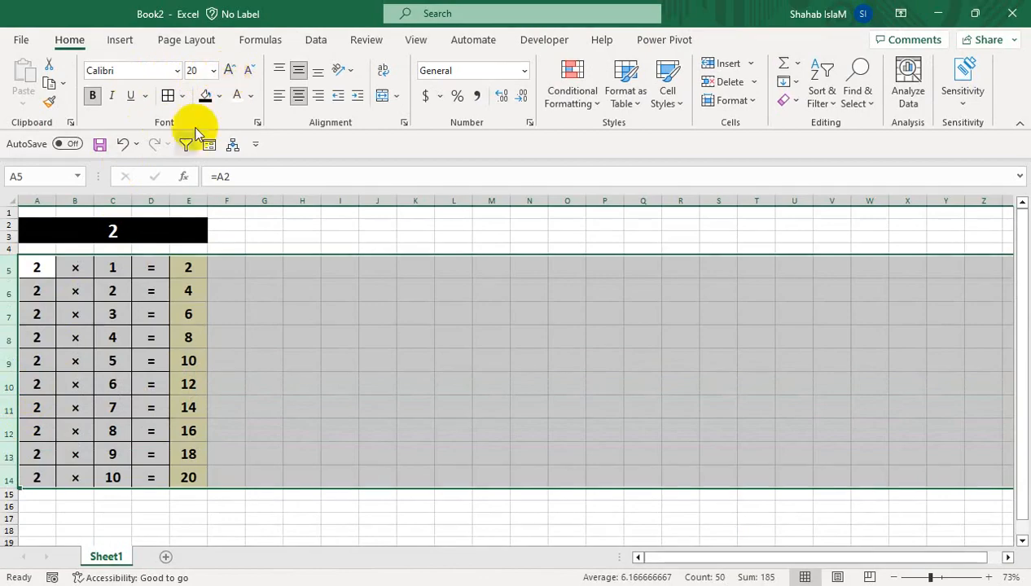
# Step: Make rows 2 and 3 slightly taller and raise the merged heading number's font size to 36
pyautogui.click(139, 229)
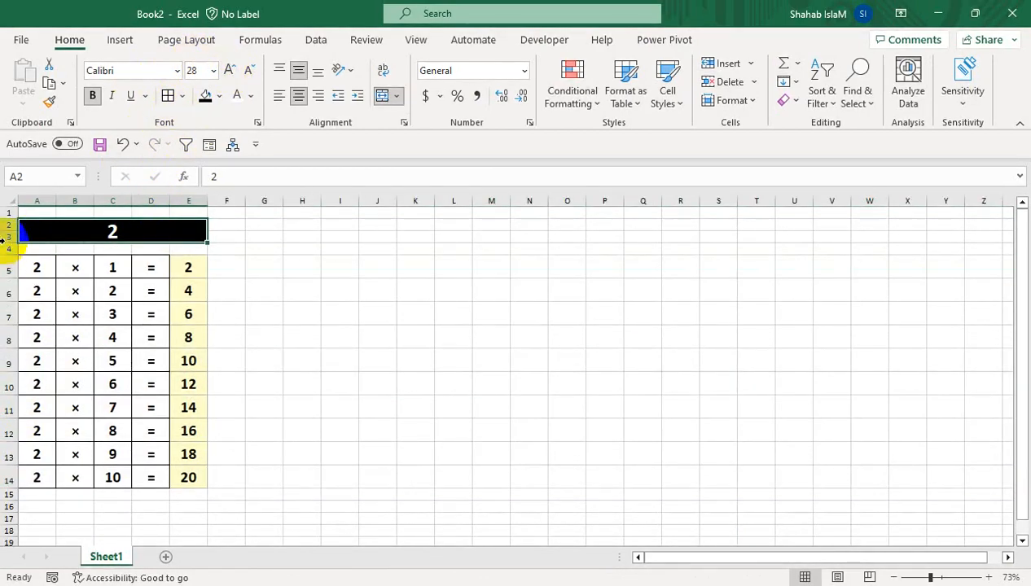
pyautogui.moveTo(6, 224)
pyautogui.mouseDown()
pyautogui.moveTo(10, 245)
pyautogui.moveTo(9, 234)
pyautogui.mouseUp()
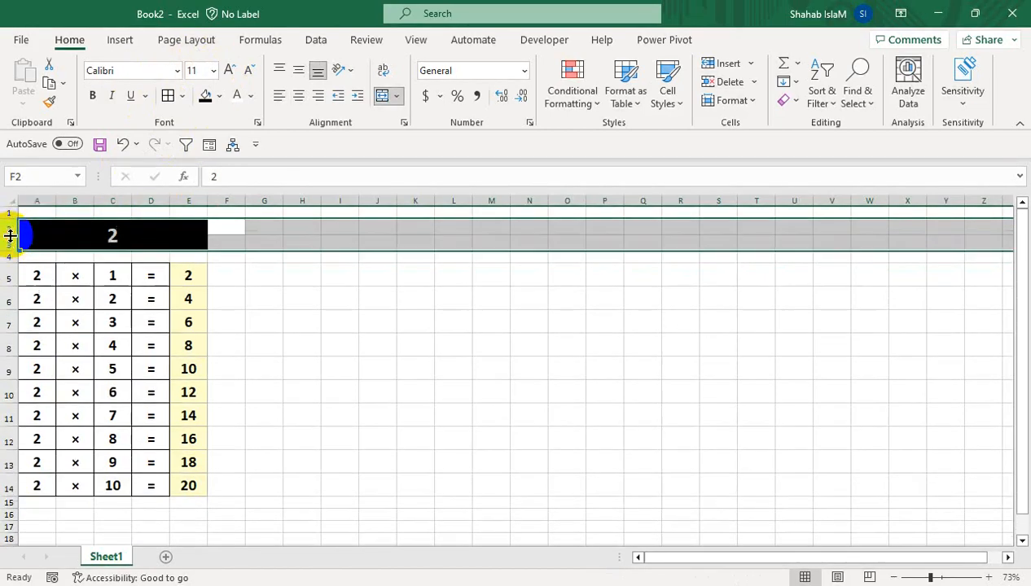
pyautogui.click(85, 229)
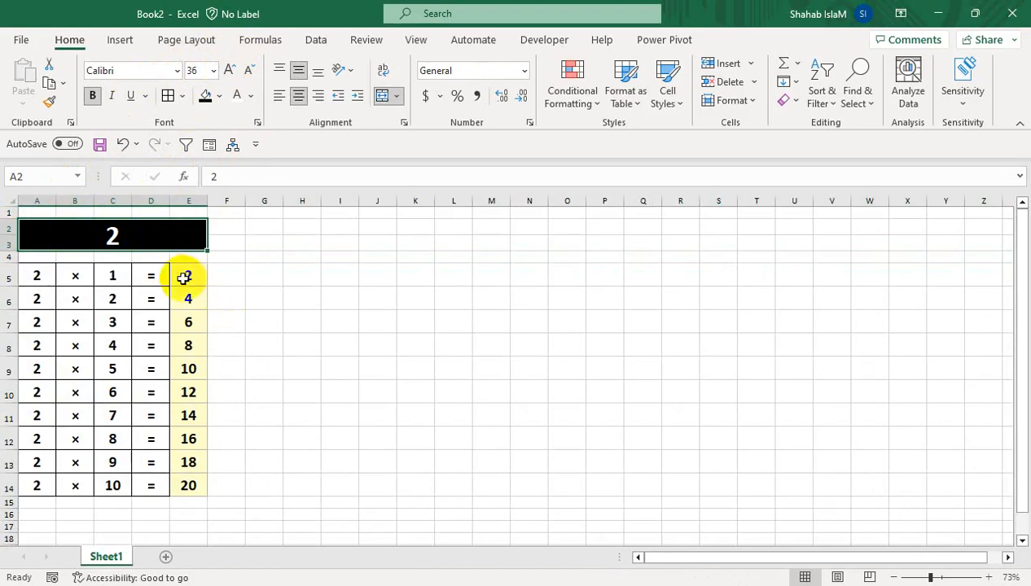
# Step: Fill the result cells E5:E14 with the standard orange colour
pyautogui.moveTo(184, 278); pyautogui.dragTo(189, 489)
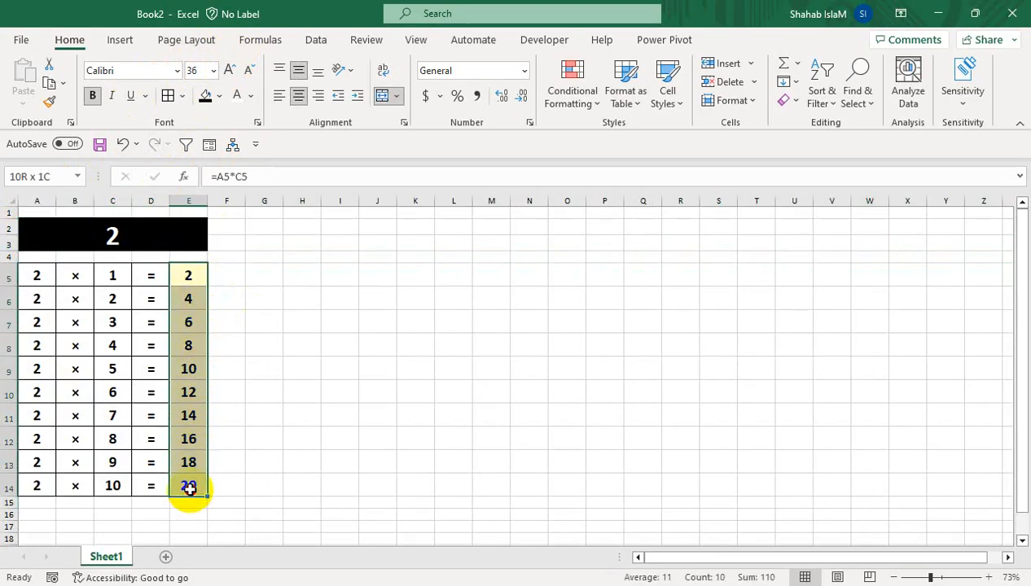
pyautogui.click(183, 95)
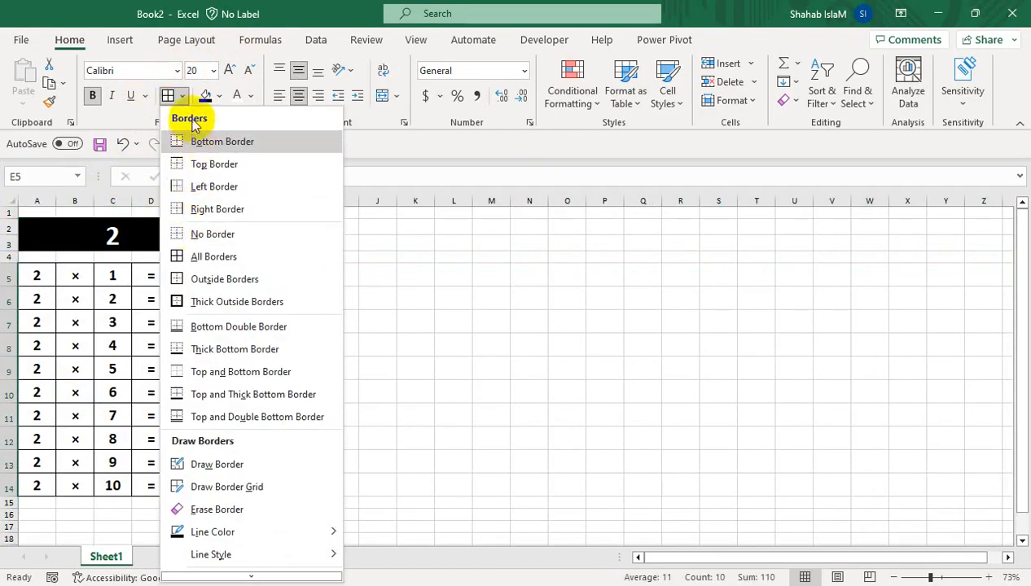
pyautogui.click(218, 95)
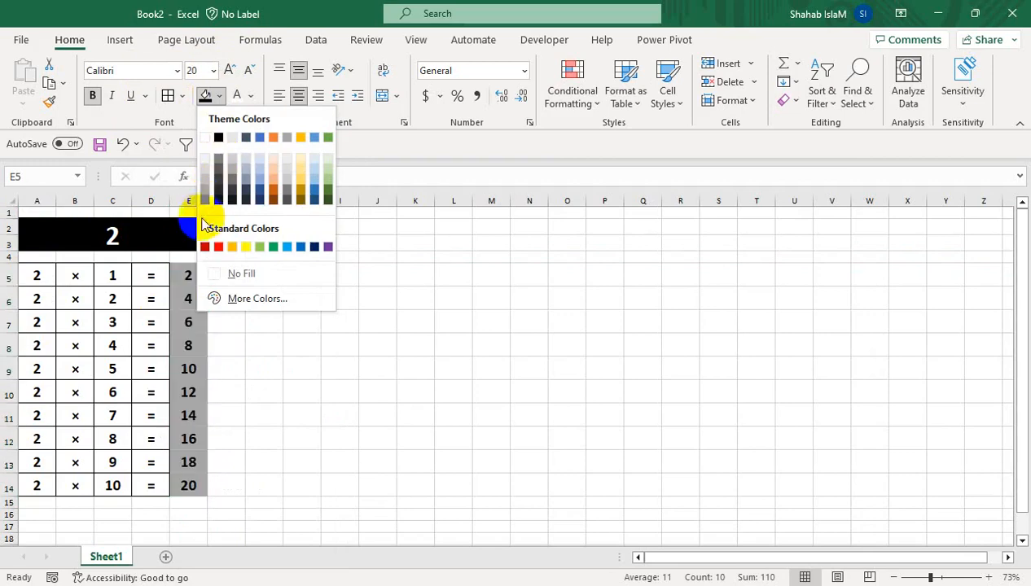
pyautogui.click(232, 247)
pyautogui.click(147, 257)
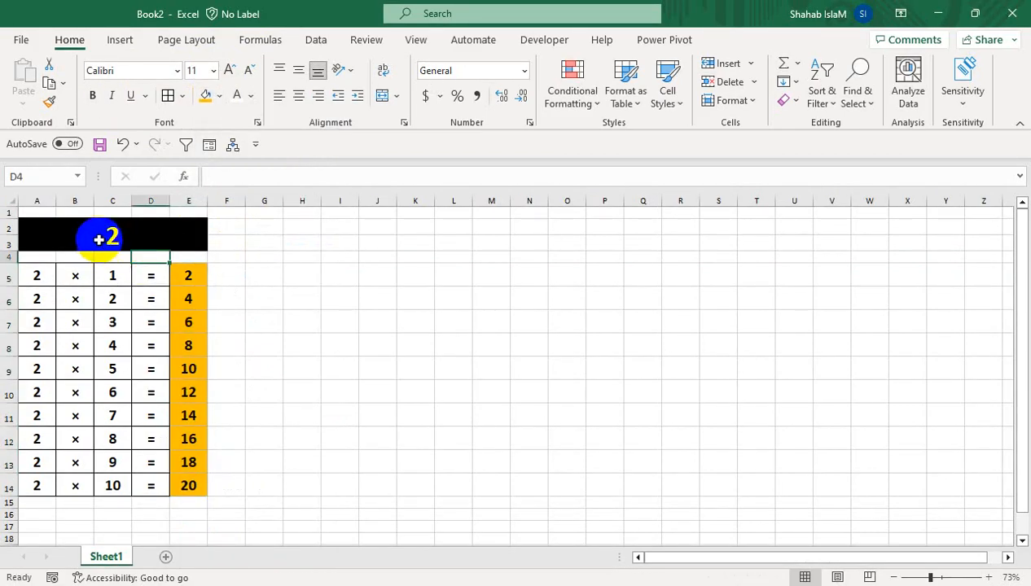
# Step: Fill the remaining table cells A5:D14 with the light gray theme colour
pyautogui.moveTo(33, 275); pyautogui.dragTo(134, 483)
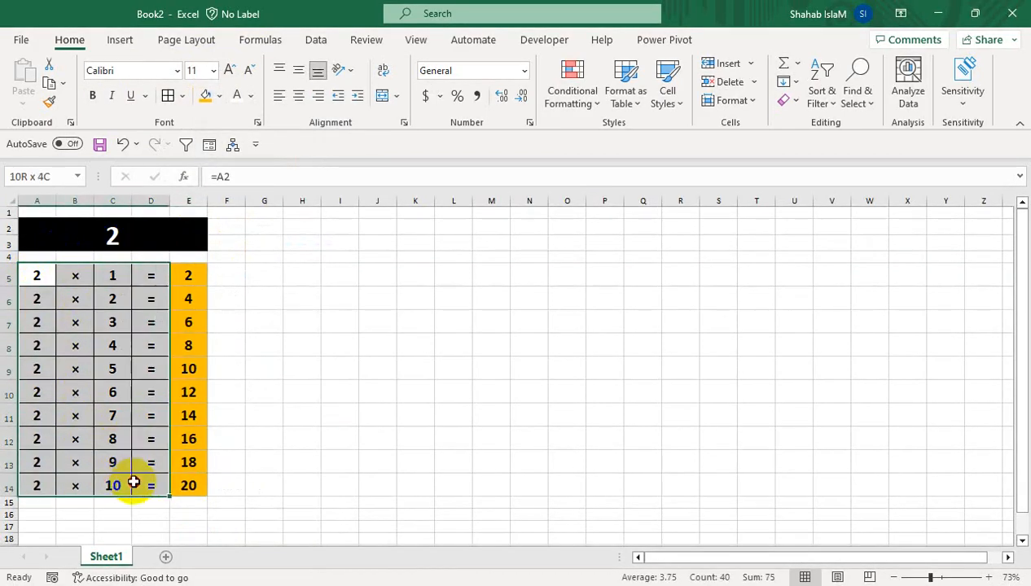
pyautogui.click(219, 96)
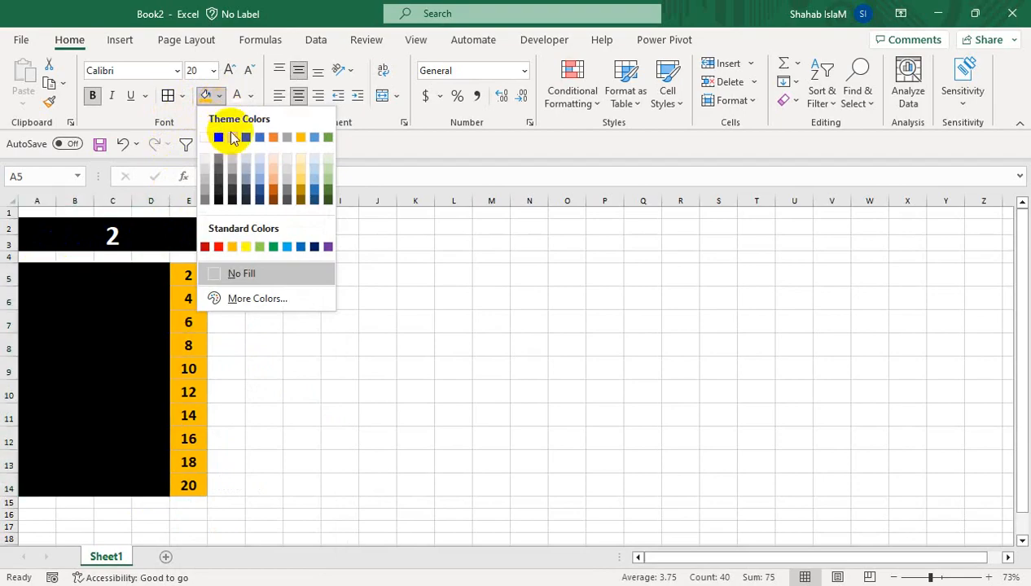
pyautogui.click(232, 139)
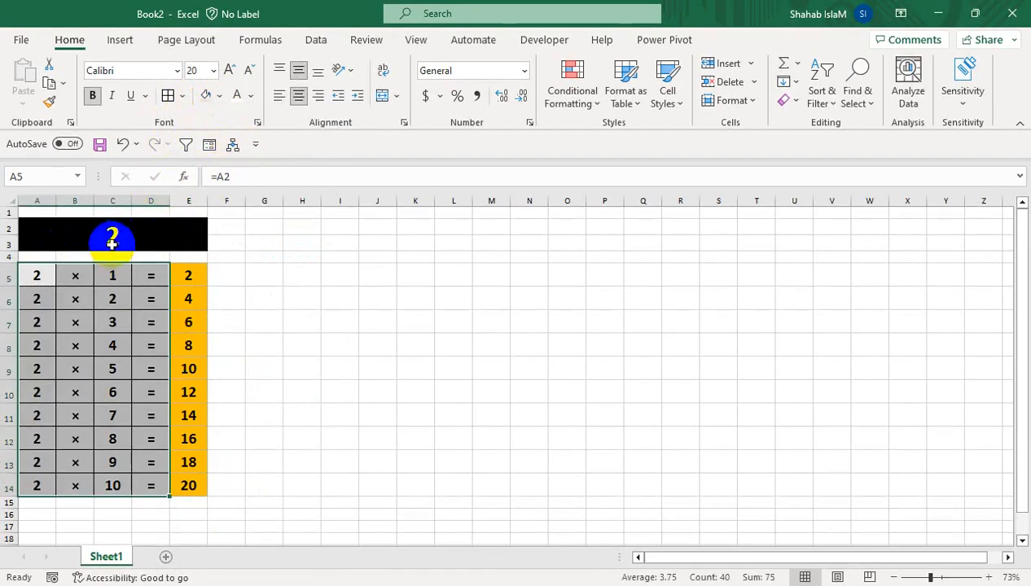
pyautogui.click(110, 256)
# Step: Select the whole table with its heading and the blank spacer column, A2:F14
pyautogui.moveTo(69, 236); pyautogui.dragTo(154, 478)
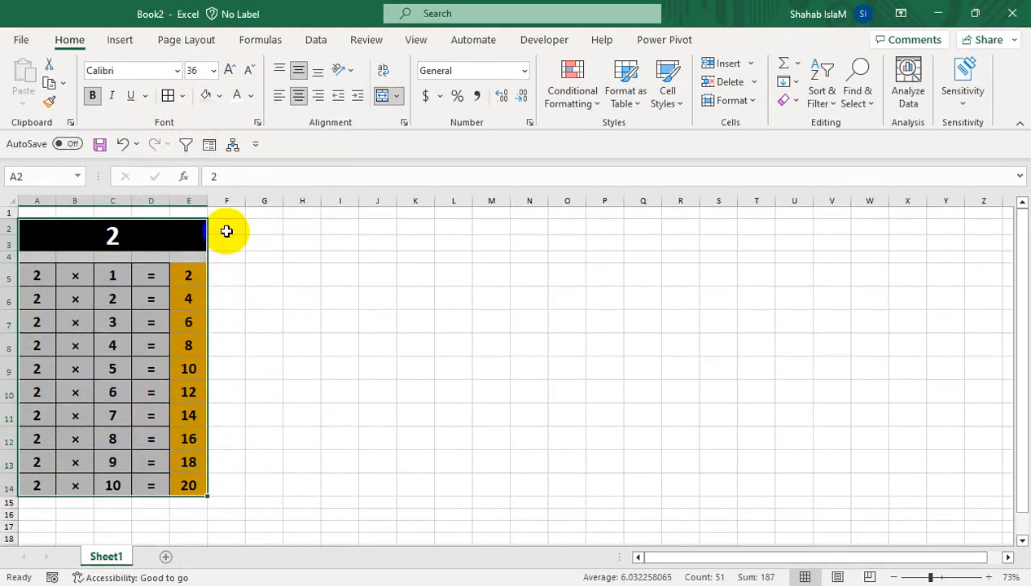
pyautogui.moveTo(227, 231); pyautogui.dragTo(226, 240)
pyautogui.moveTo(61, 224); pyautogui.dragTo(243, 494)
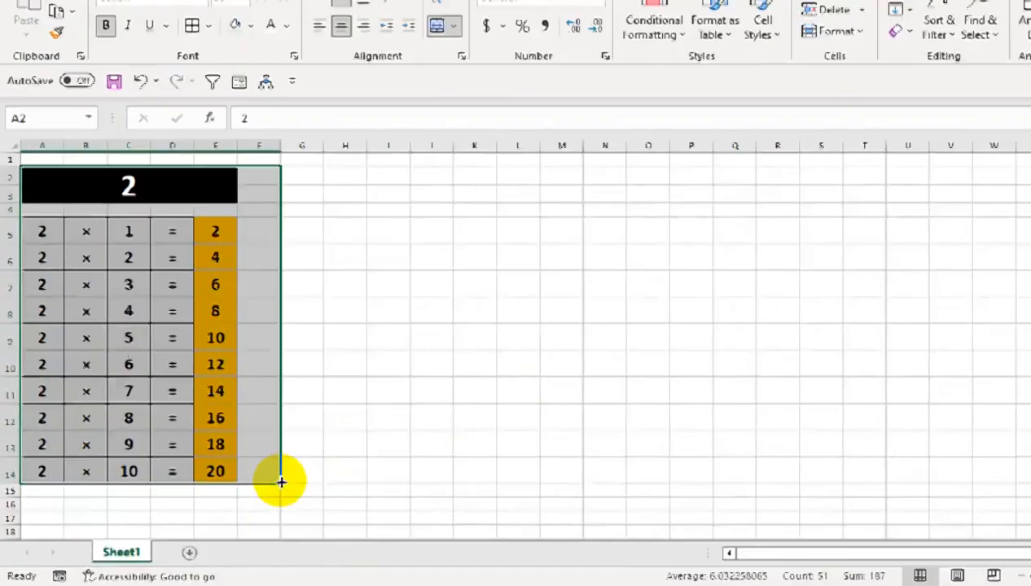
pyautogui.moveTo(492, 405); pyautogui.dragTo(492, 404)
# Step: Try auto-filling the selected table block across to column L, and undo the fill
pyautogui.moveTo(246, 495); pyautogui.dragTo(347, 483)
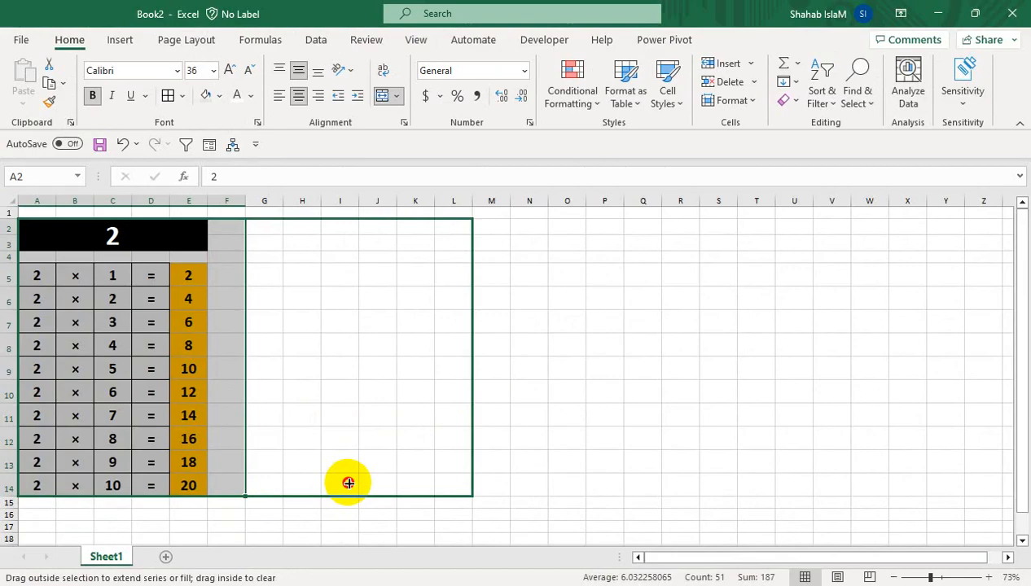
pyautogui.moveTo(347, 484); pyautogui.dragTo(348, 483)
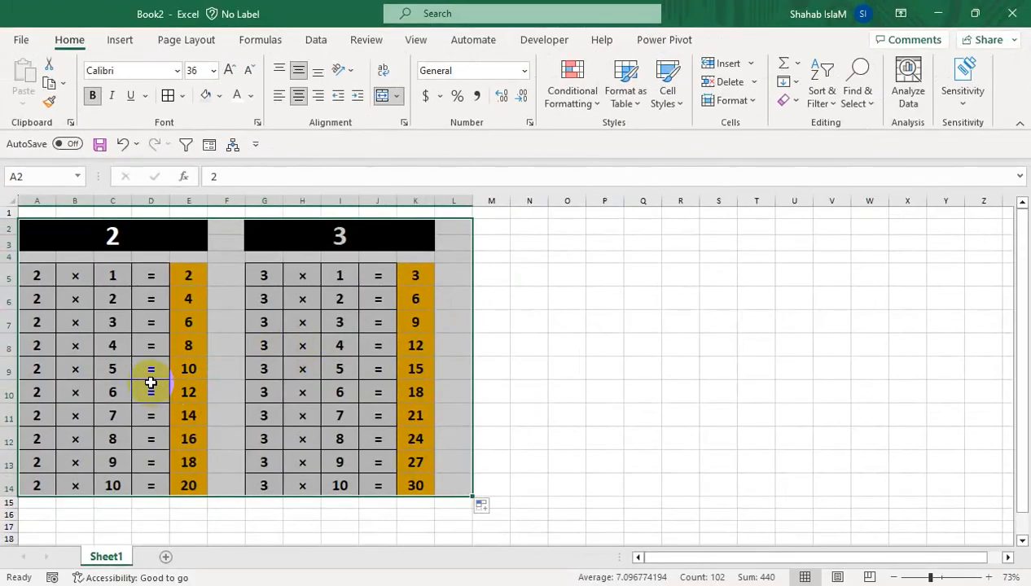
pyautogui.hotkey('ctrl', 'z')
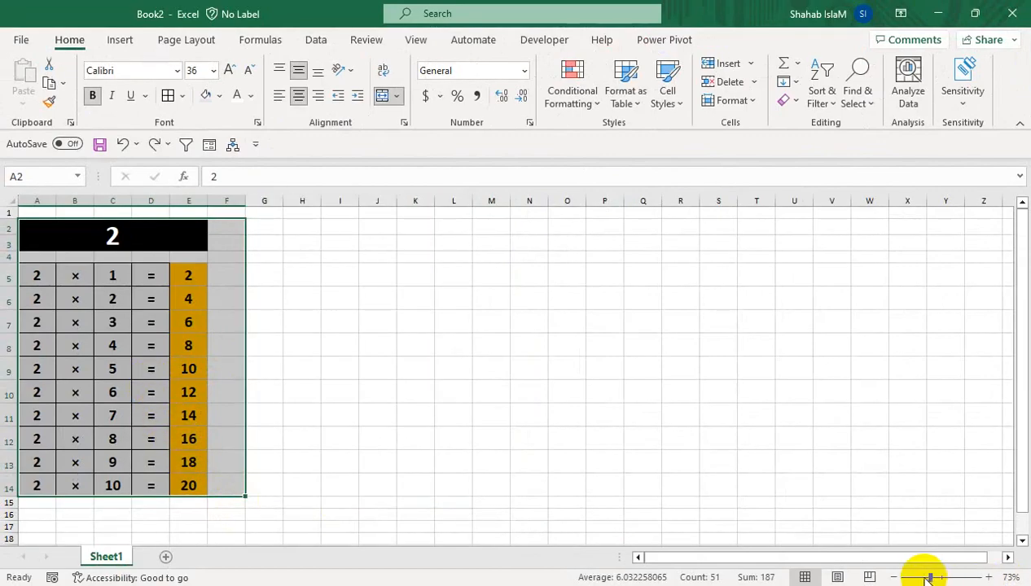
# Step: Zoom out to 51% and auto-fill the block A2:F14 across through column DP to generate the tables for 3 to 21
pyautogui.moveTo(928, 579); pyautogui.dragTo(918, 578)
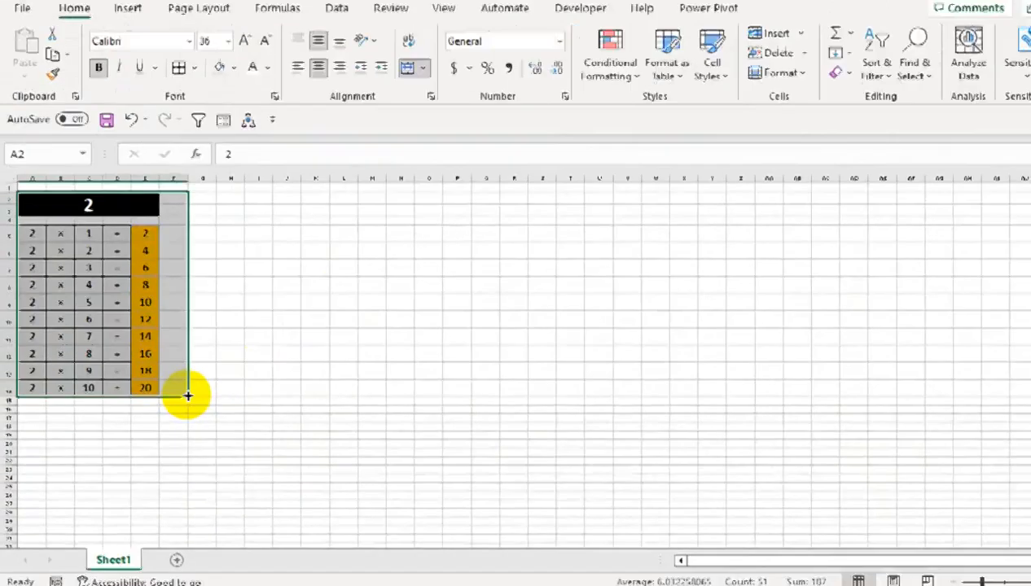
pyautogui.moveTo(352, 297); pyautogui.dragTo(503, 270)
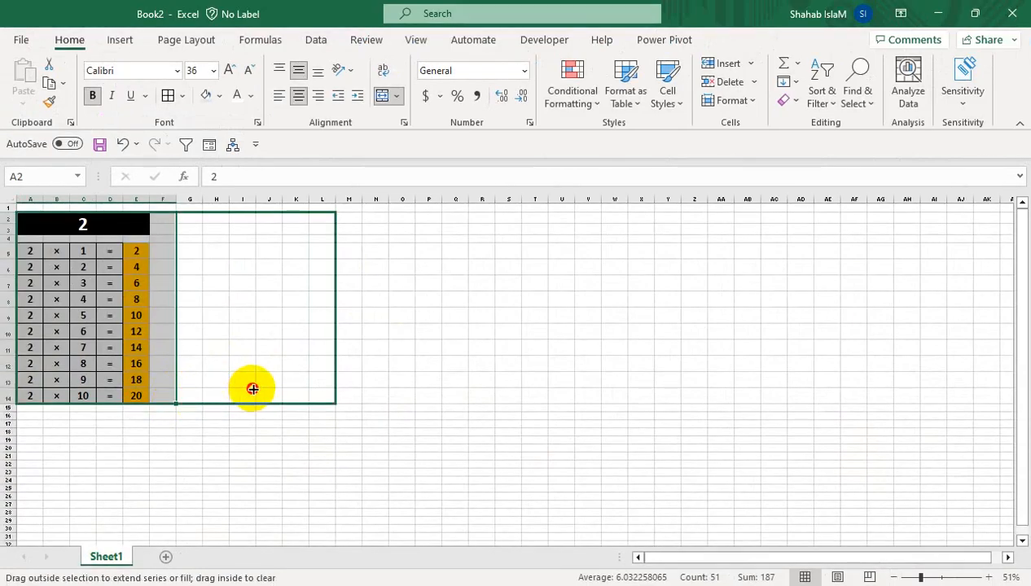
pyautogui.moveTo(252, 390); pyautogui.dragTo(1004, 390)
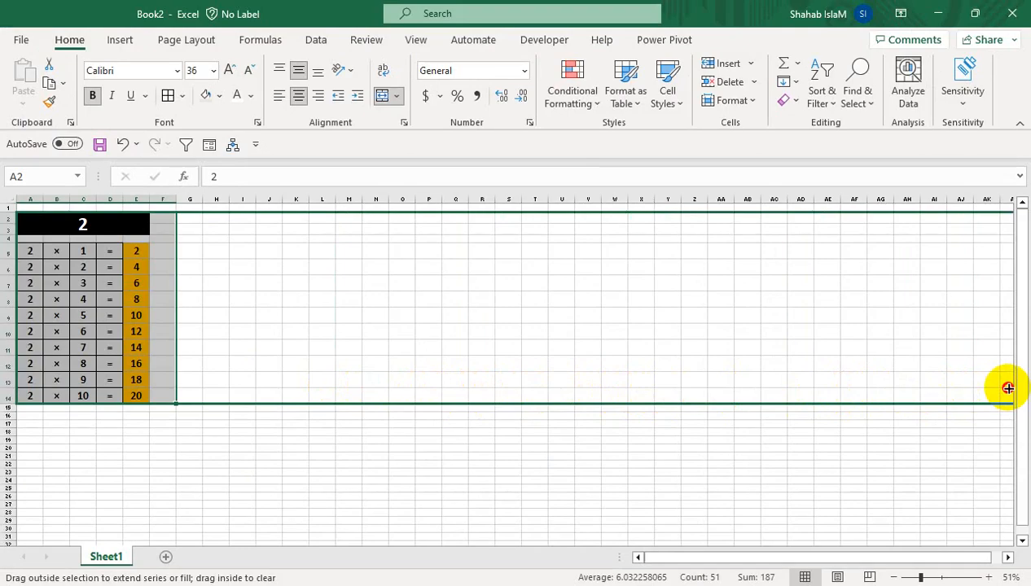
pyautogui.moveTo(1008, 389)
pyautogui.mouseDown()
pyautogui.moveTo(1028, 387)
pyautogui.moveTo(1012, 379)
pyautogui.mouseUp()
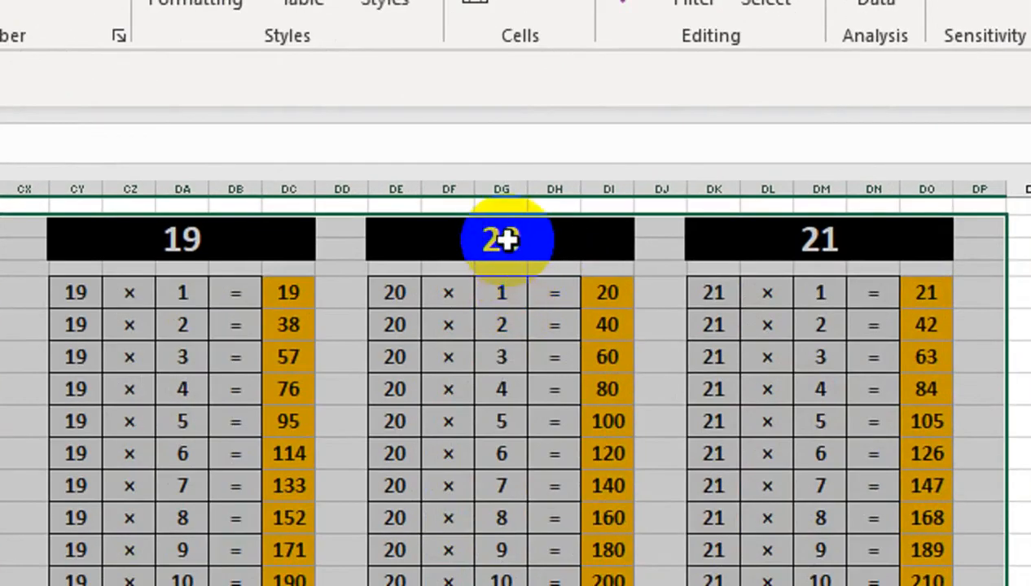
# Step: Delete columns DK to DO containing the multiplication table for 21
pyautogui.click(720, 239)
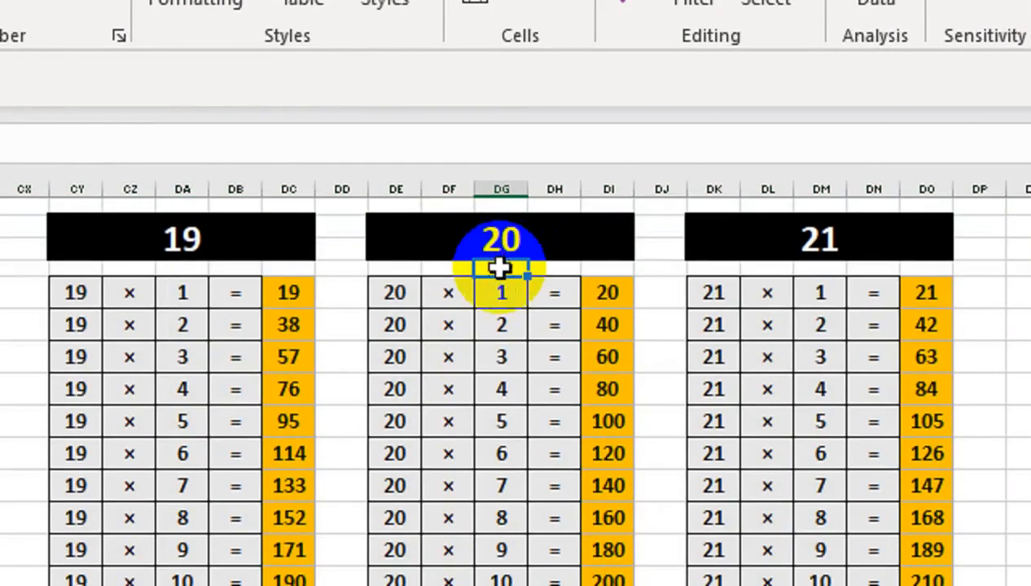
pyautogui.moveTo(716, 189); pyautogui.dragTo(873, 196)
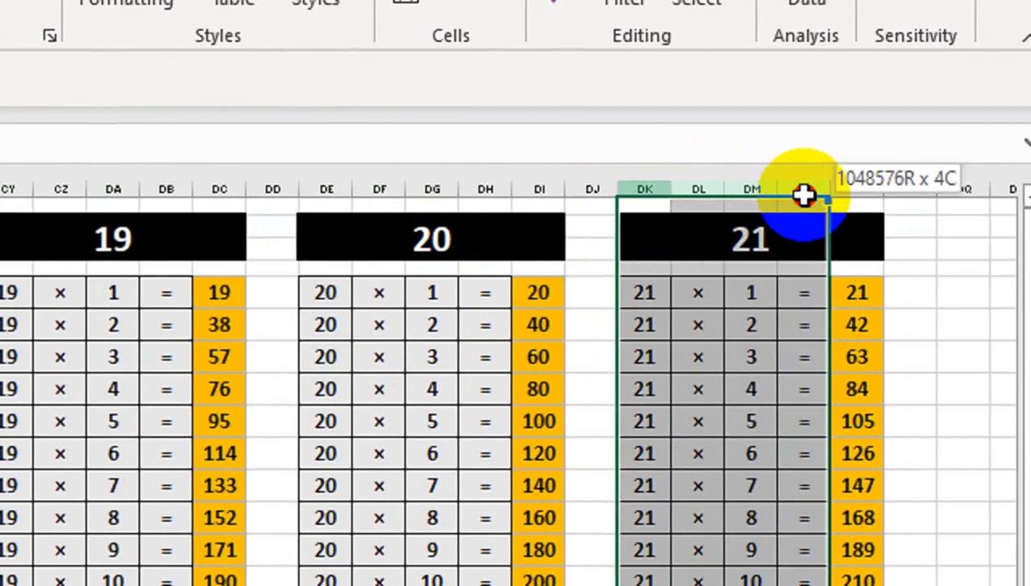
pyautogui.moveTo(804, 194); pyautogui.dragTo(838, 204)
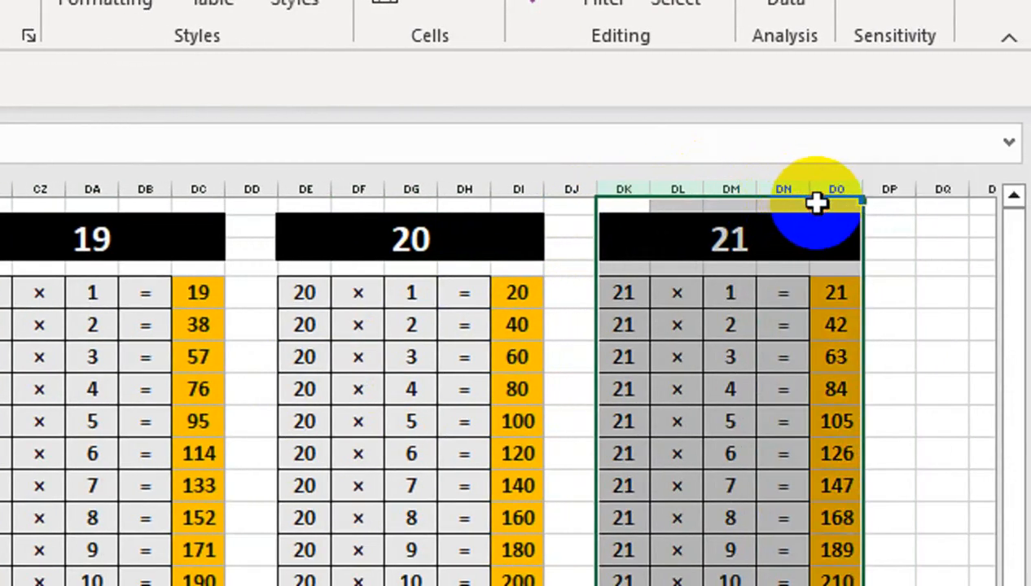
pyautogui.hotkey('ctrl', '-')
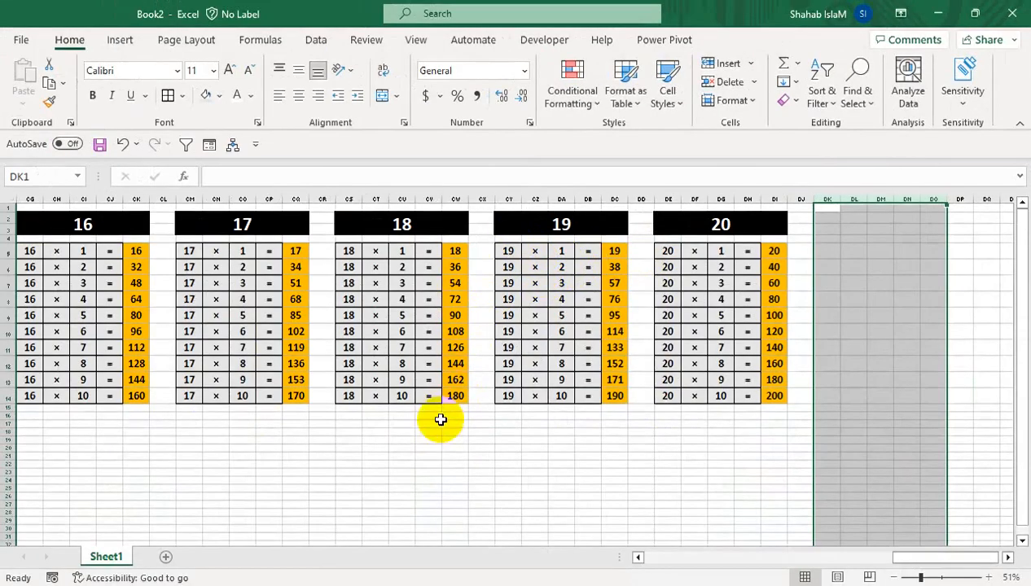
# Step: Hide the worksheet gridlines and return to the first tables at the start of the sheet
pyautogui.click(415, 39)
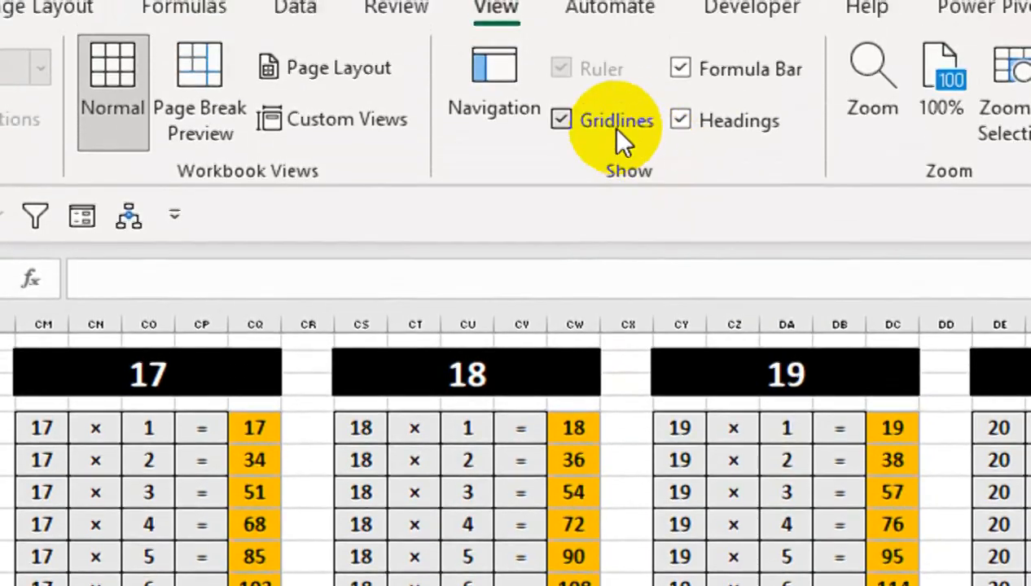
pyautogui.click(608, 124)
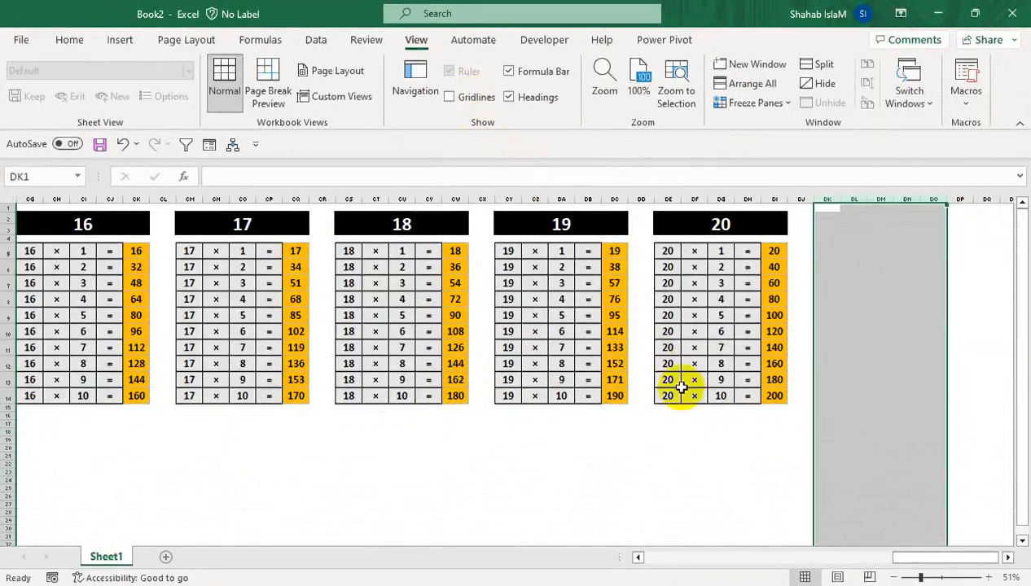
pyautogui.moveTo(906, 558); pyautogui.dragTo(615, 557)
pyautogui.click(397, 356)
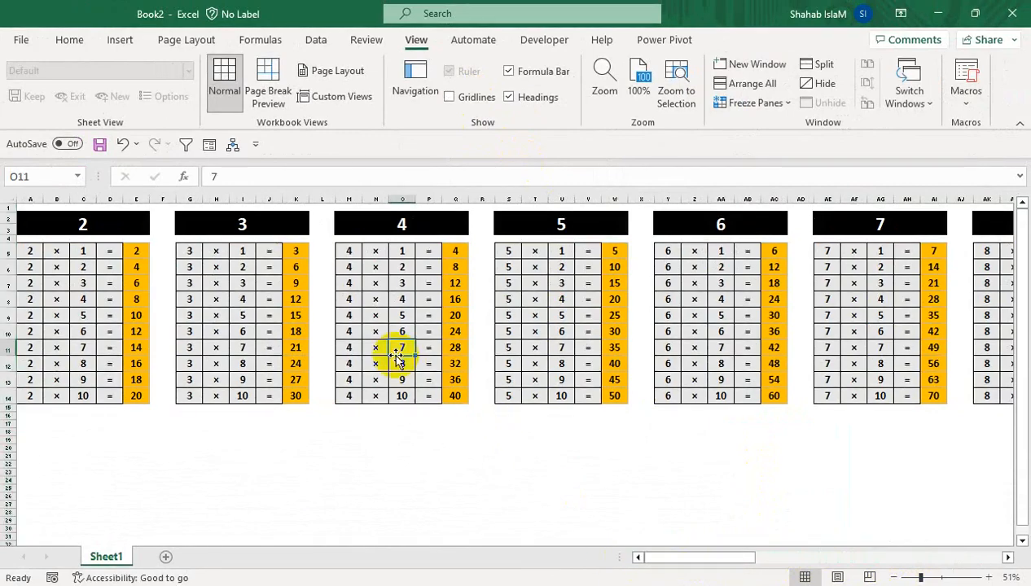
# Step: Test the table in columns S to W by changing its heading number to 25
pyautogui.click(616, 227)
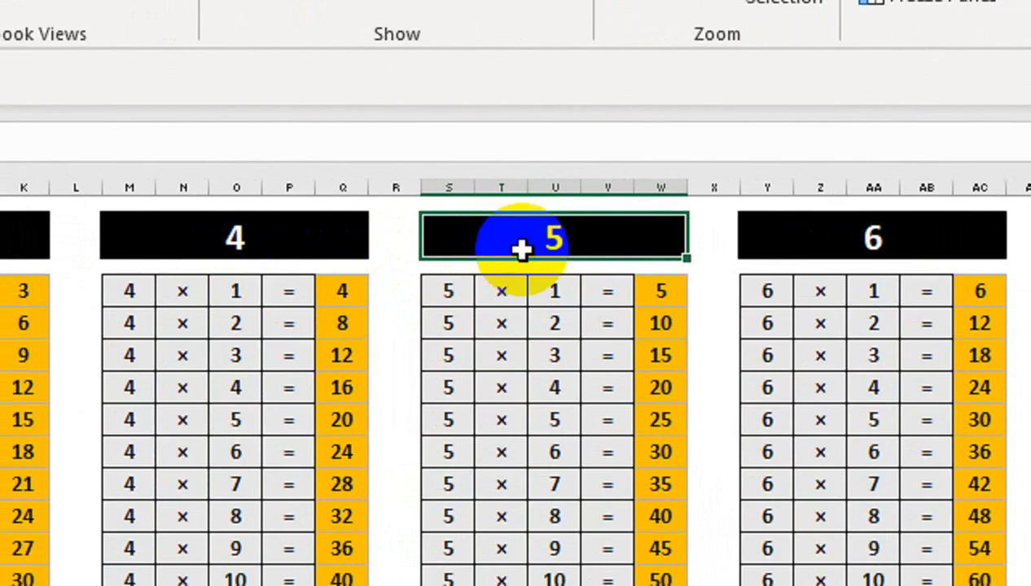
pyautogui.write('2')
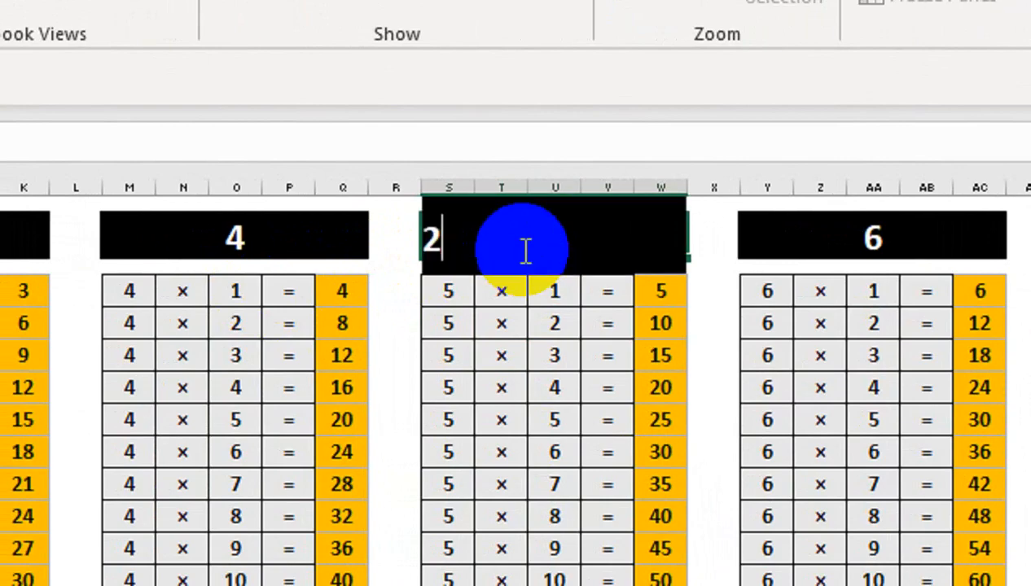
pyautogui.write('5')
pyautogui.press('Return')
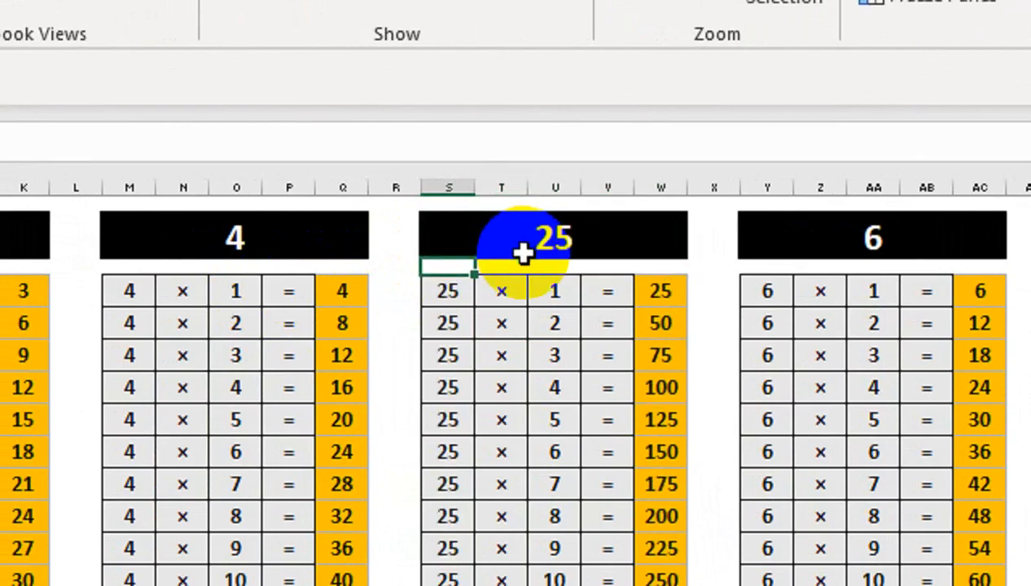
pyautogui.click(442, 292)
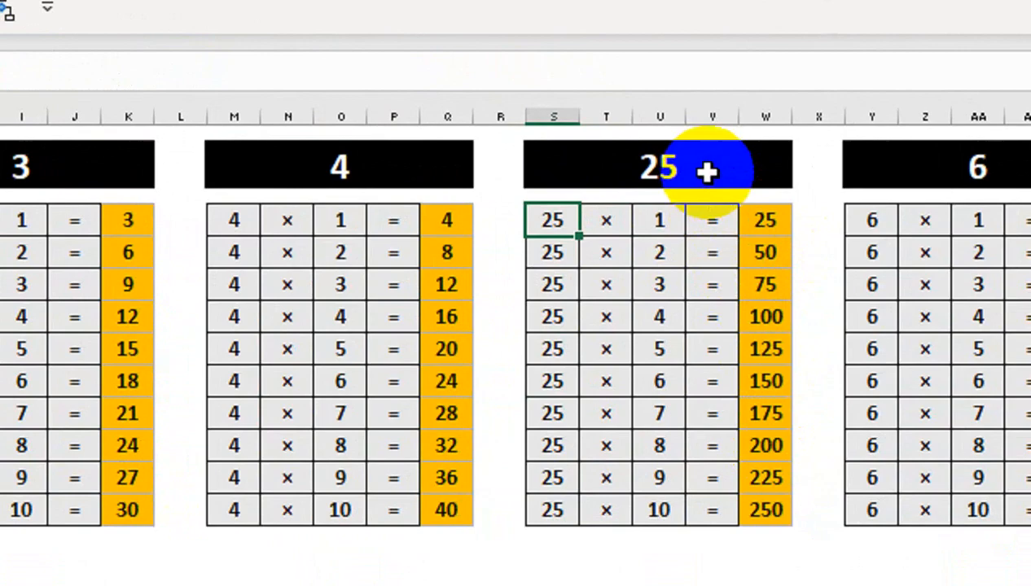
# Step: Test the same table with the heading numbers 50 and 100
pyautogui.click(706, 172)
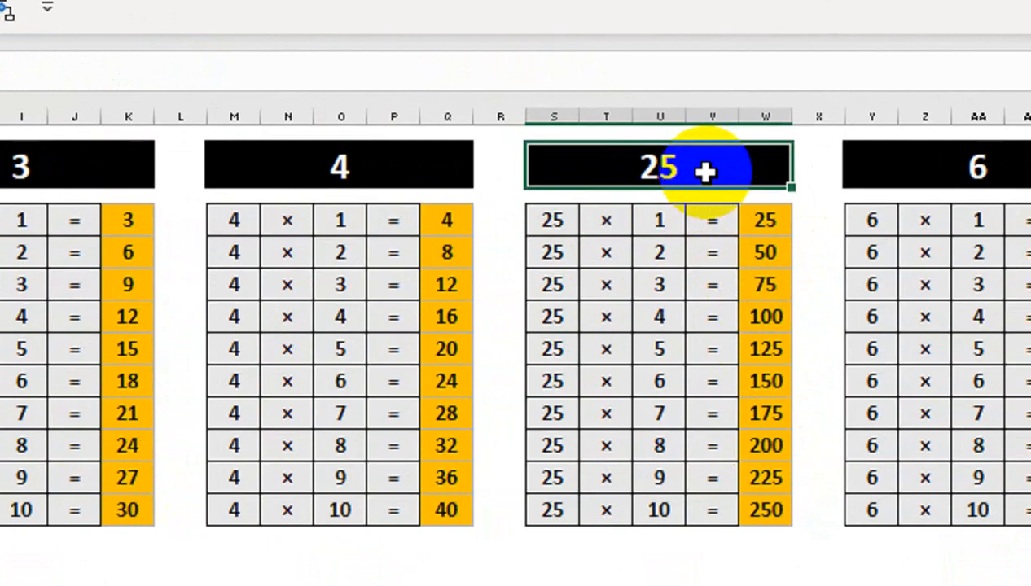
pyautogui.write('50')
pyautogui.press('Return')
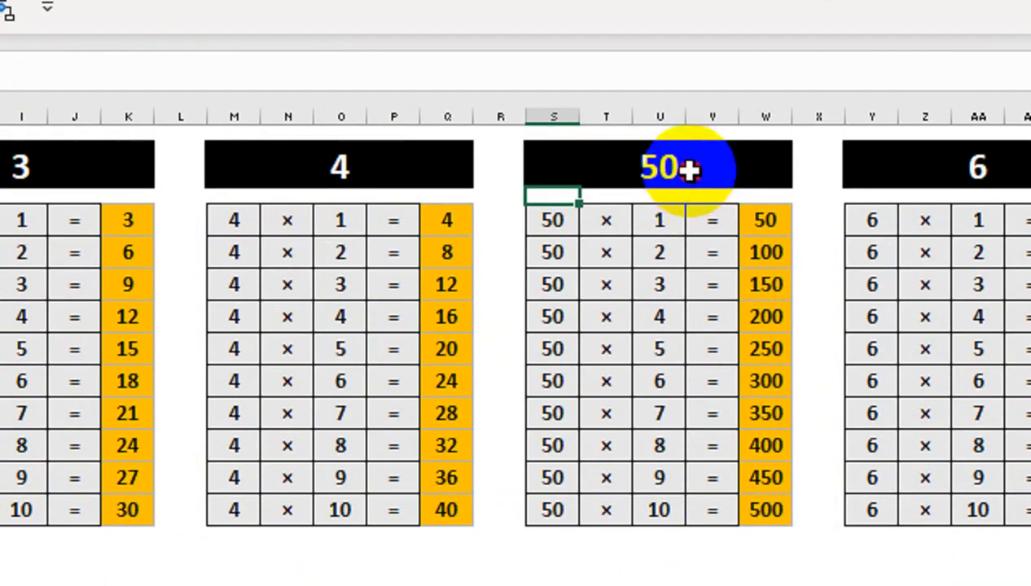
pyautogui.click(688, 167)
pyautogui.write('100')
pyautogui.press('Return')
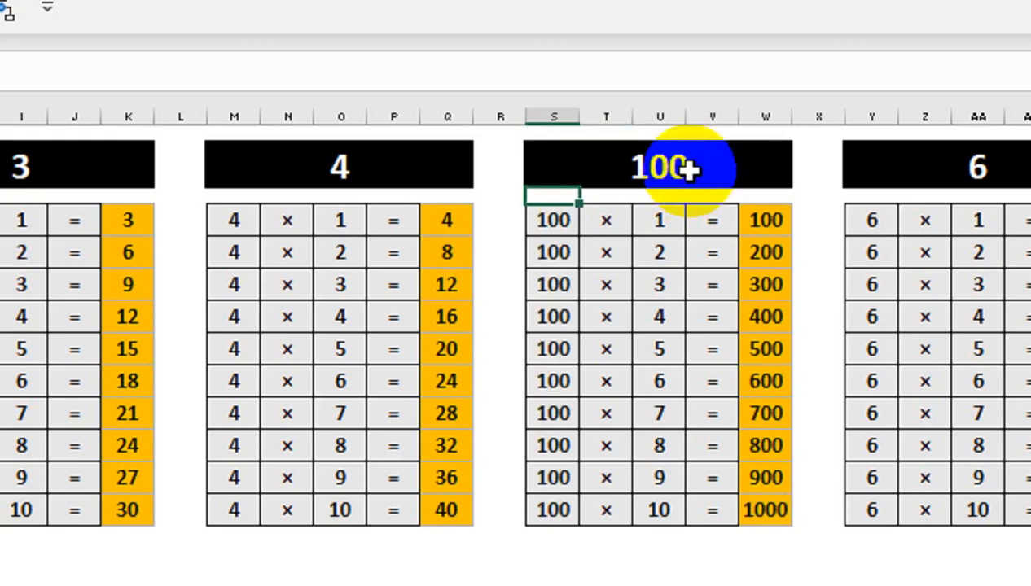
# Step: Set the heading number of the table in columns S to W back to 5
pyautogui.click(688, 180)
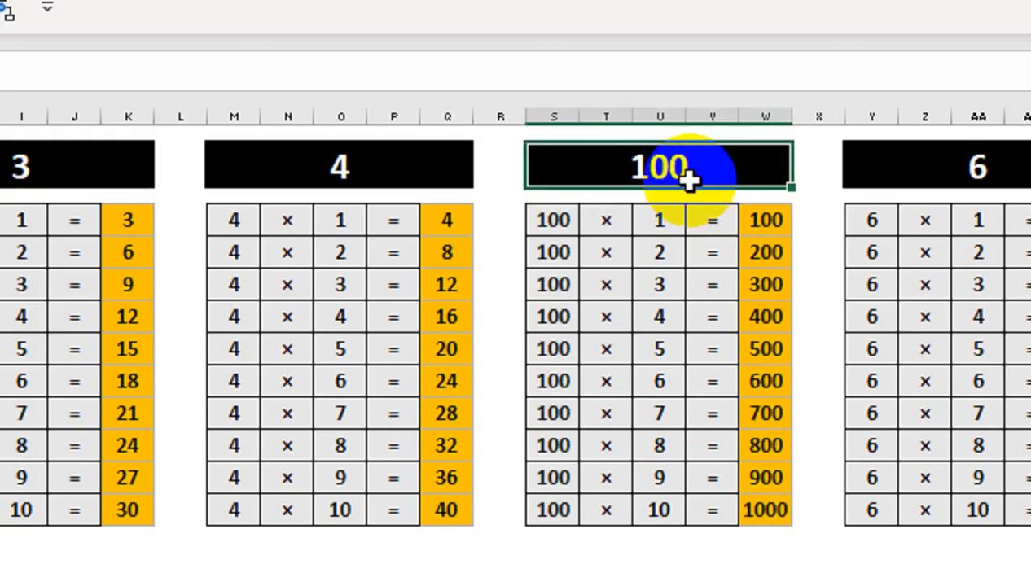
pyautogui.write('5')
pyautogui.press('Return')
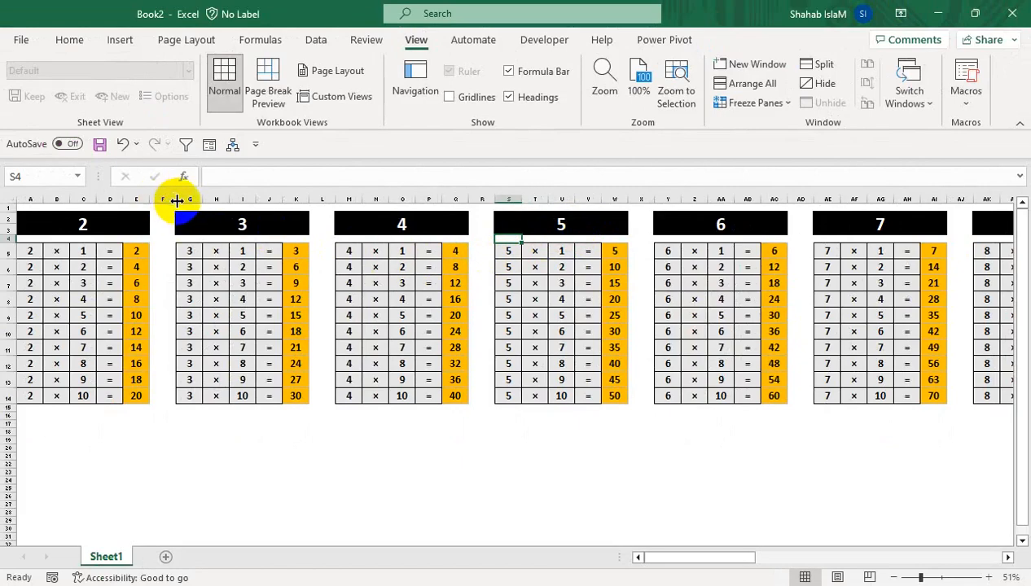
# Step: Narrow the blank spacer columns F, L, R, X and AD that separate the tables for 2 to 7
pyautogui.moveTo(177, 200); pyautogui.dragTo(162, 200)
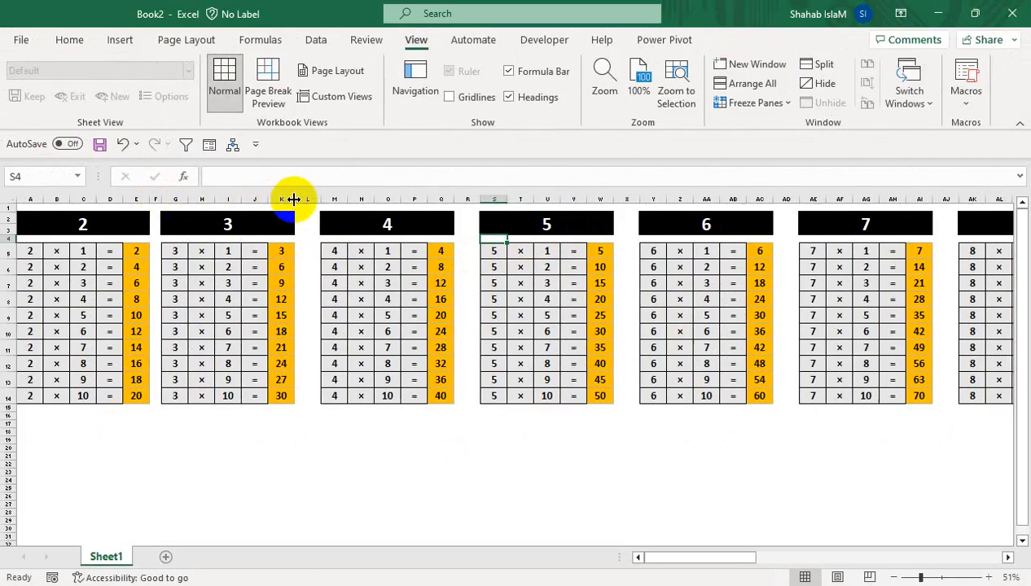
pyautogui.moveTo(320, 201); pyautogui.dragTo(294, 202)
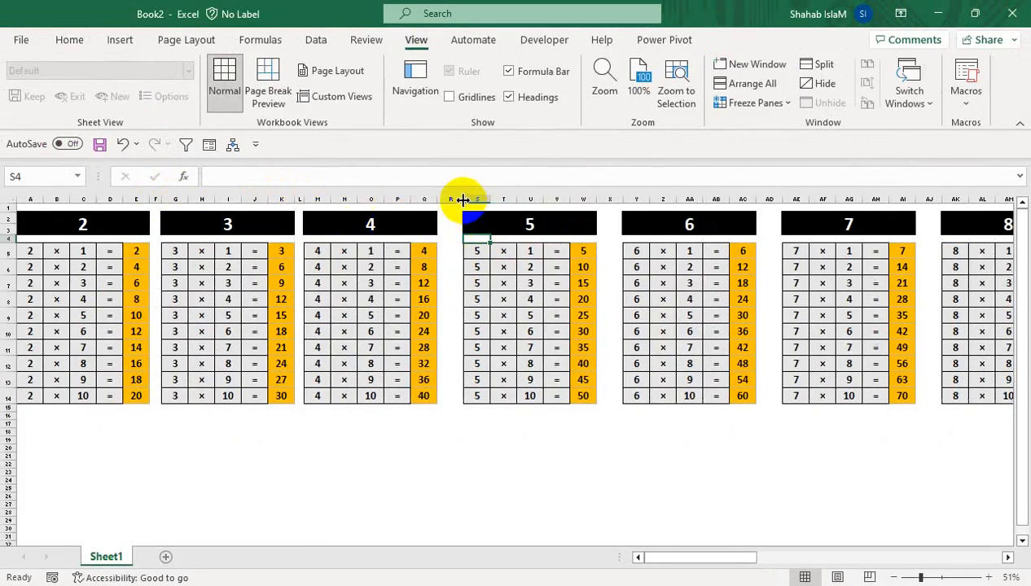
pyautogui.moveTo(463, 199); pyautogui.dragTo(448, 200)
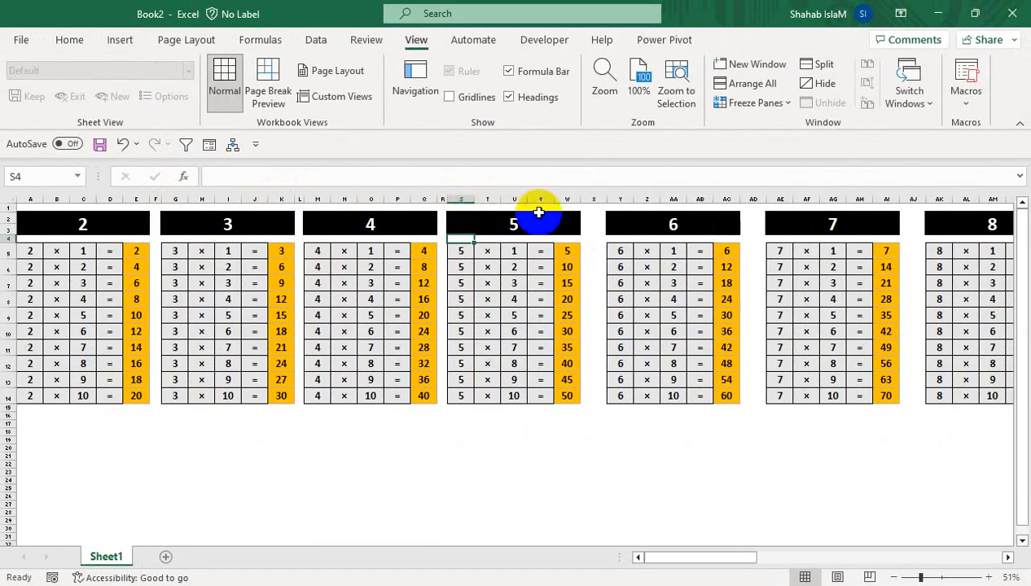
pyautogui.moveTo(607, 199); pyautogui.dragTo(594, 203)
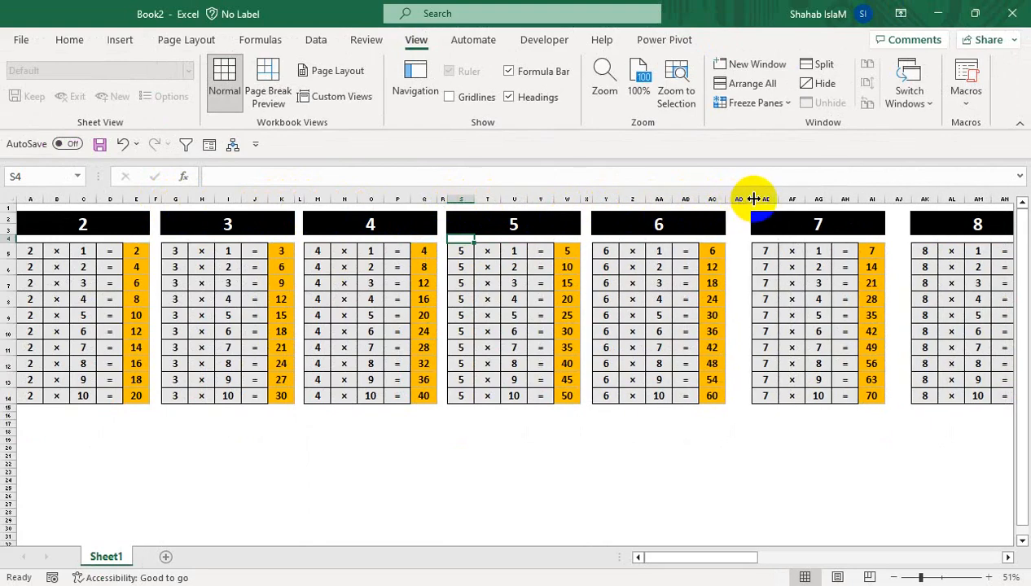
pyautogui.moveTo(754, 199); pyautogui.dragTo(737, 199)
# Step: Copy the tables for 7 to 13 and paste them below the first row of tables, starting at cell A16
pyautogui.moveTo(790, 228); pyautogui.dragTo(870, 396)
pyautogui.hotkey('ctrl', 'c')
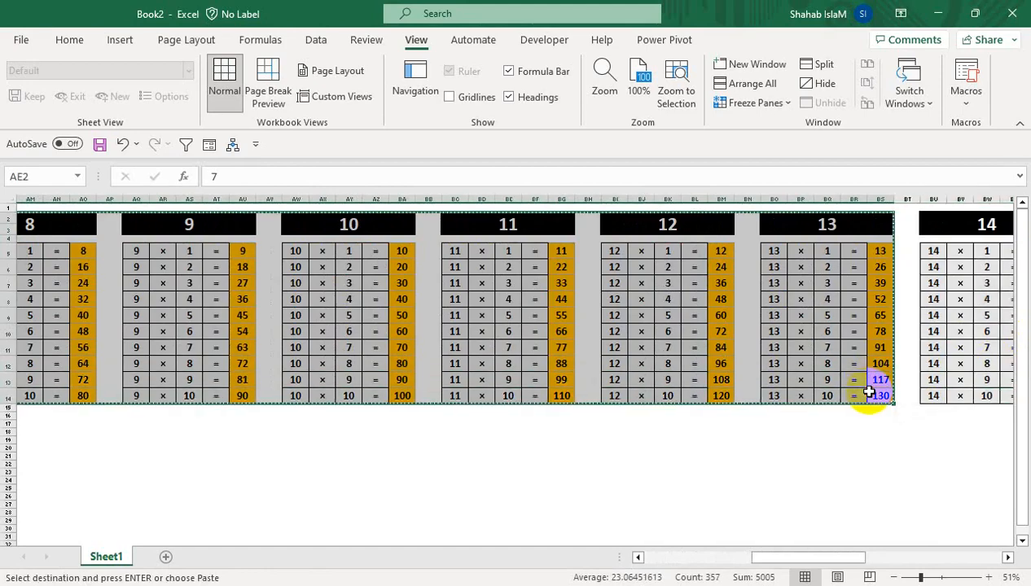
pyautogui.moveTo(801, 555); pyautogui.dragTo(621, 561)
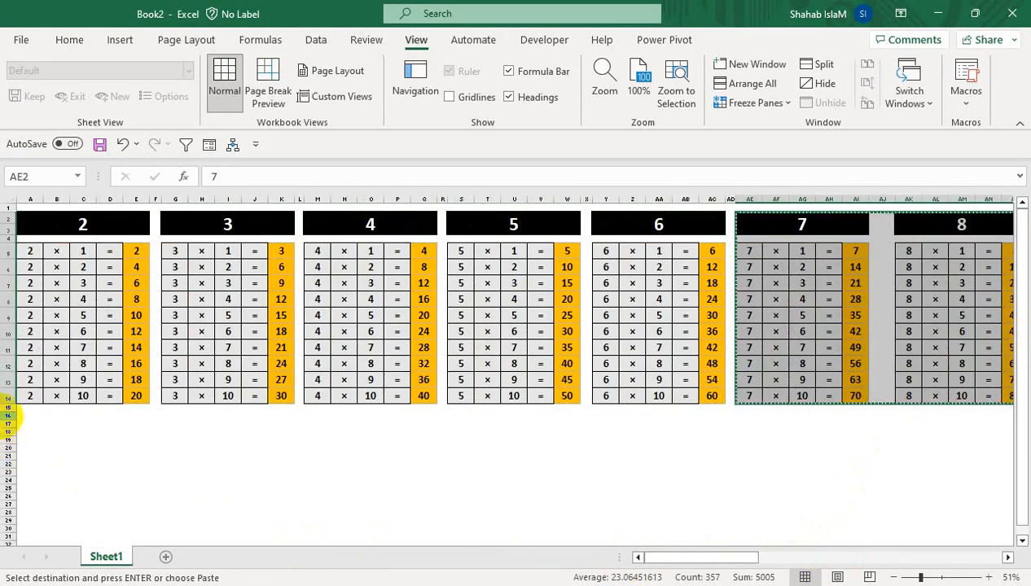
pyautogui.click(29, 420)
pyautogui.hotkey('ctrl', 'v')
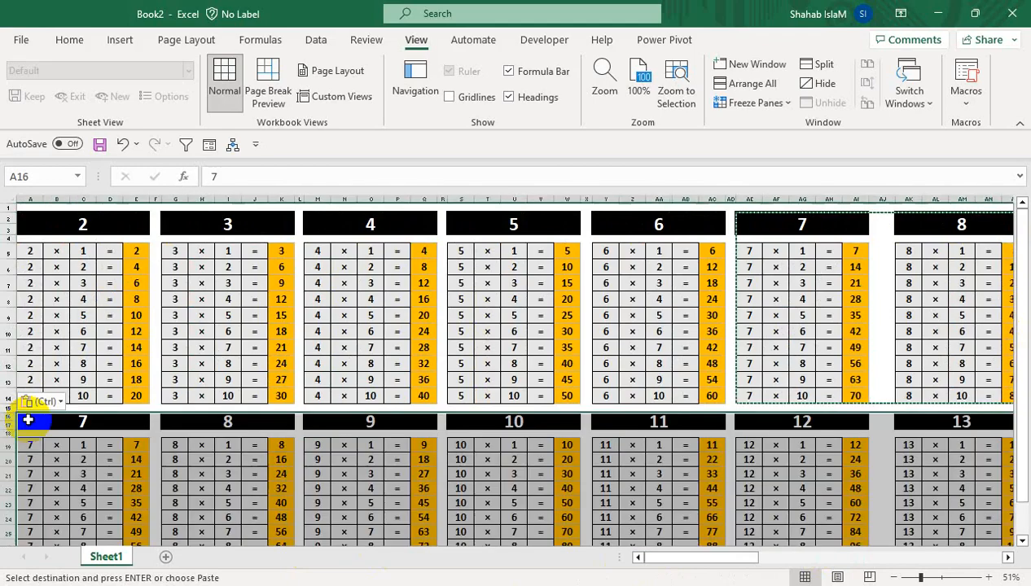
# Step: Try adjusting the row height of rows 16 and 17, which hold the pasted table headings
pyautogui.moveTo(18, 425)
pyautogui.mouseDown()
pyautogui.moveTo(64, 322)
pyautogui.moveTo(11, 223)
pyautogui.moveTo(10, 234)
pyautogui.mouseUp()
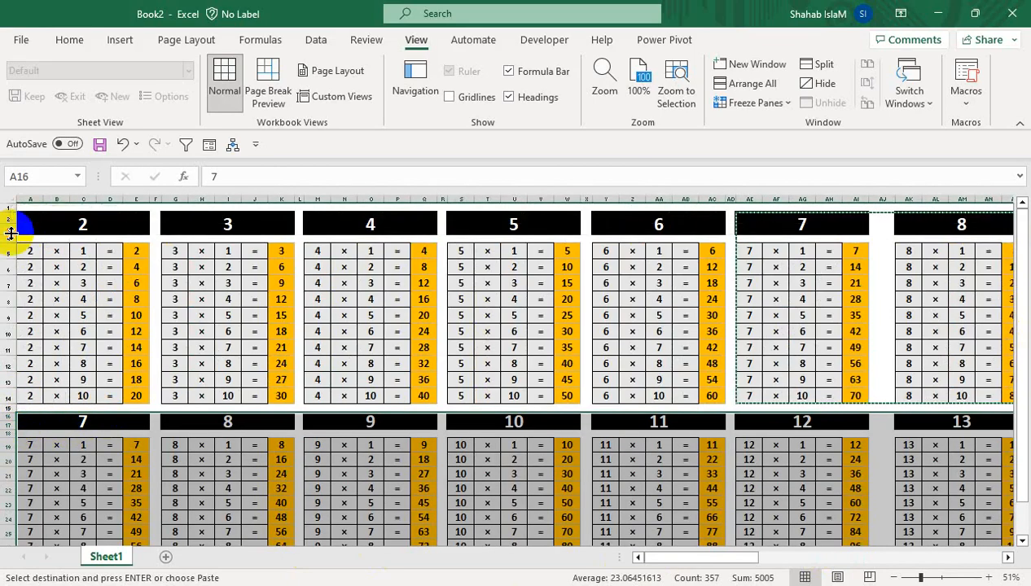
pyautogui.click(9, 421)
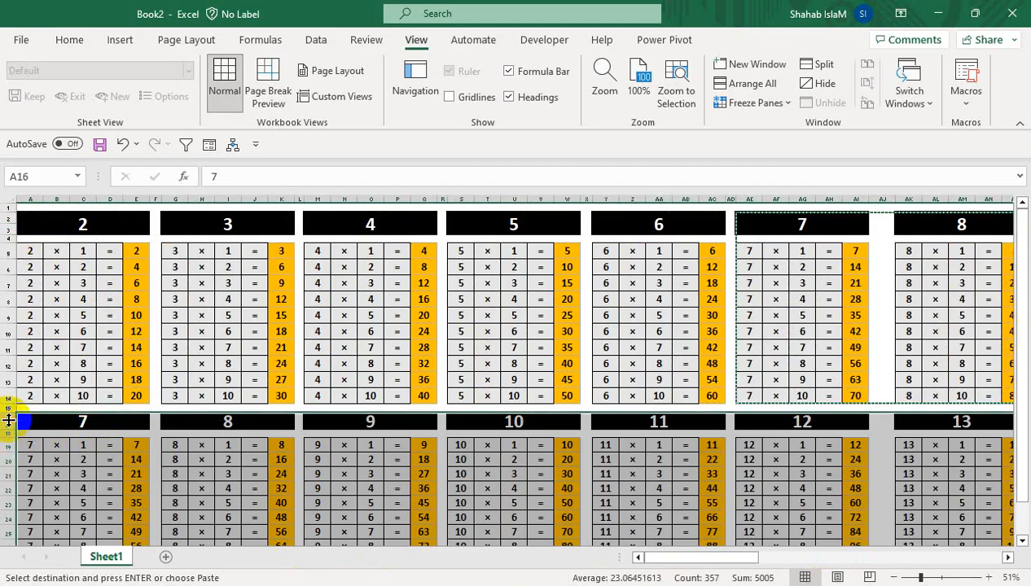
pyautogui.moveTo(9, 417); pyautogui.dragTo(9, 429)
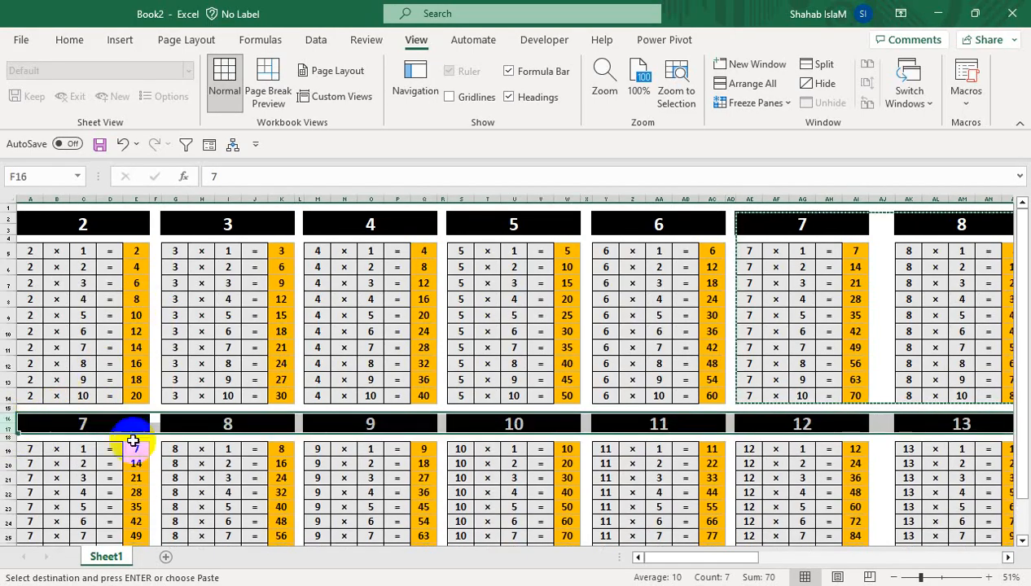
pyautogui.click(71, 40)
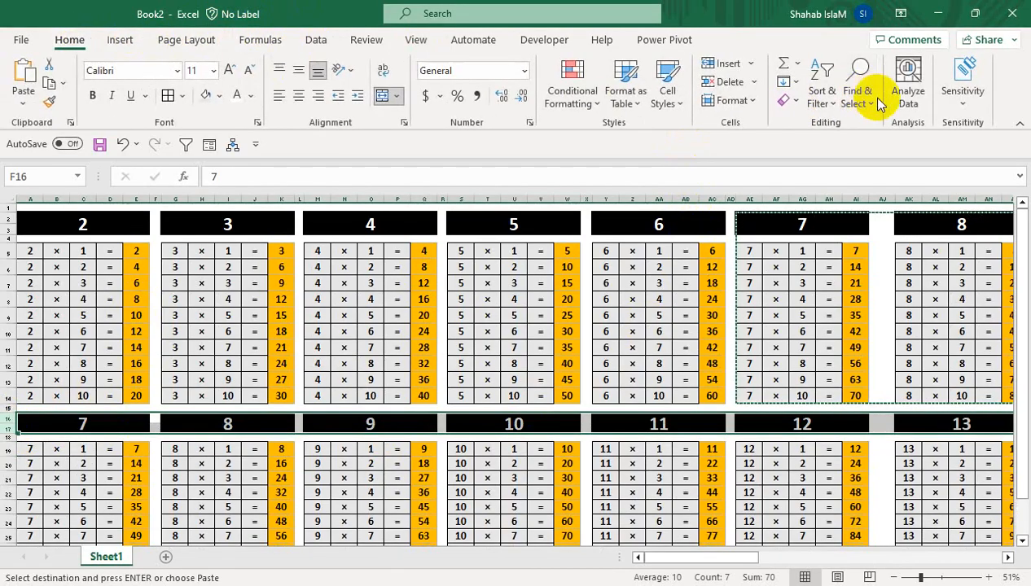
pyautogui.click(737, 100)
pyautogui.click(742, 143)
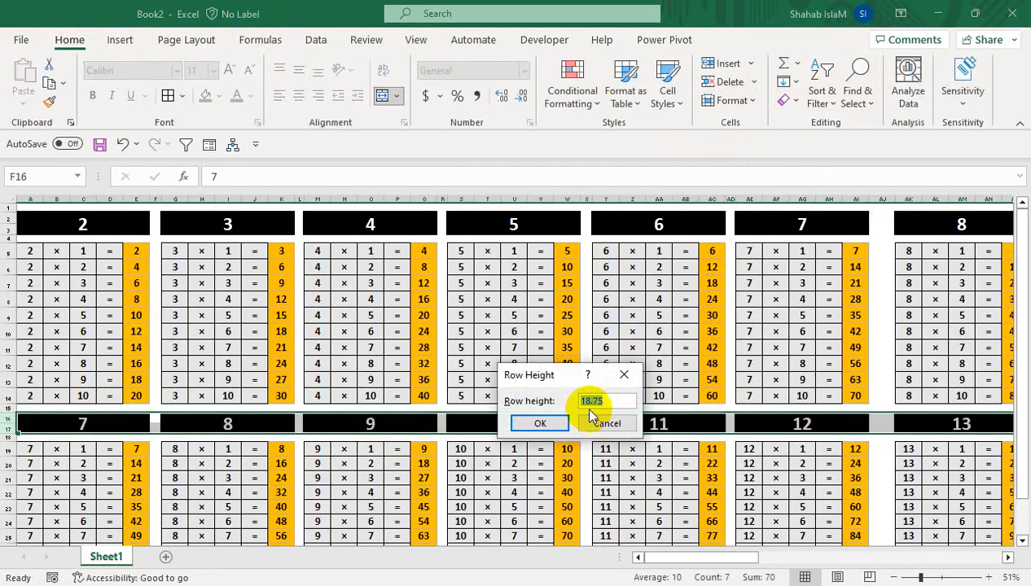
pyautogui.press('Return')
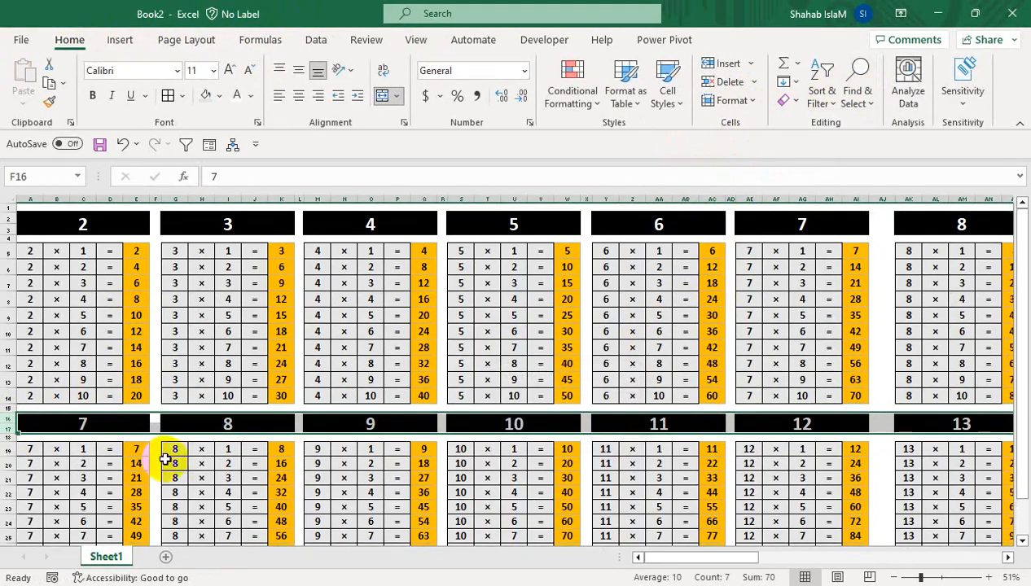
# Step: Set the row height of heading rows 16 and 17 to 20.75
pyautogui.moveTo(7, 417)
pyautogui.mouseDown()
pyautogui.moveTo(9, 430)
pyautogui.moveTo(9, 414)
pyautogui.mouseUp()
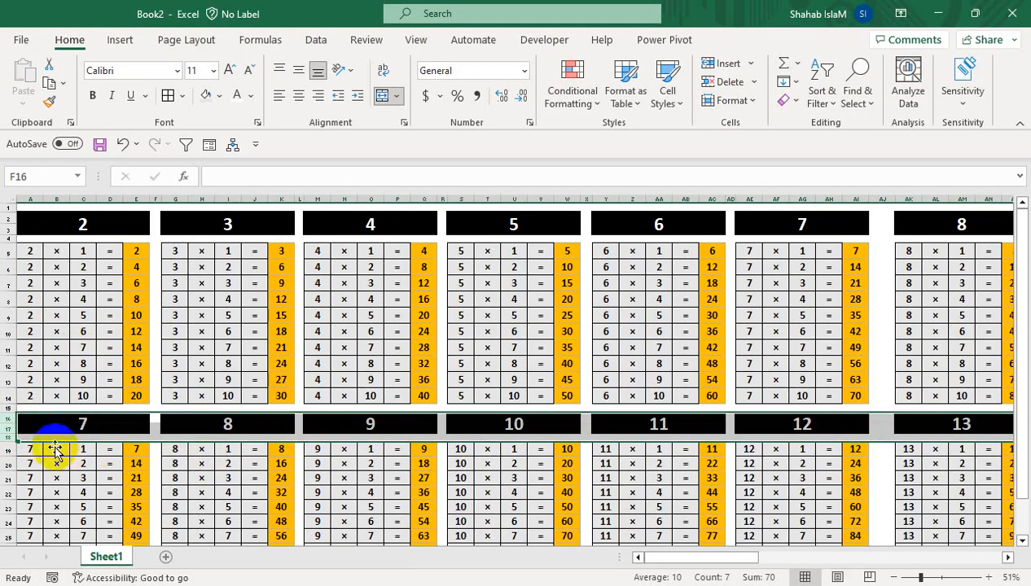
pyautogui.click(9, 423)
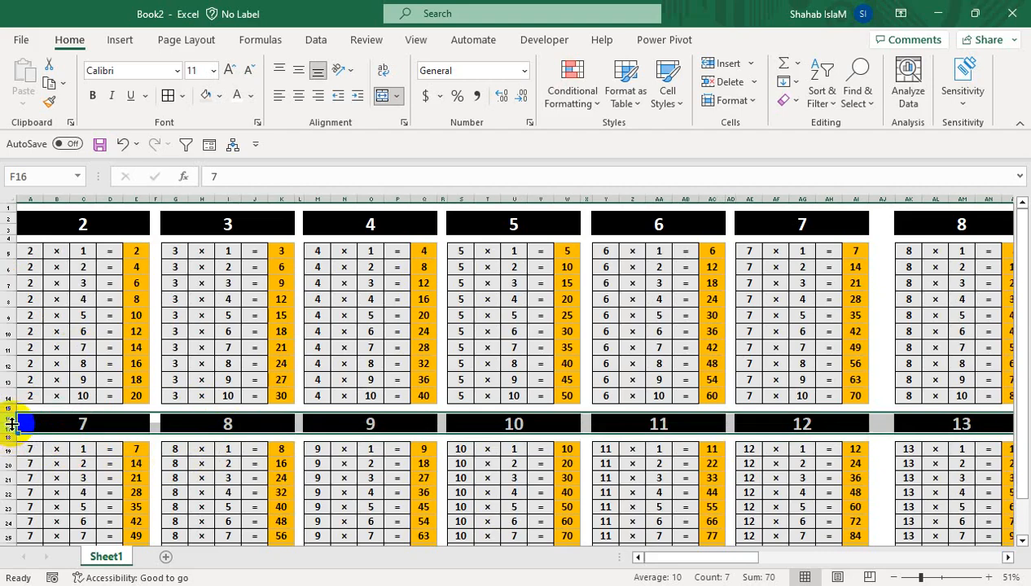
pyautogui.moveTo(7, 419); pyautogui.dragTo(7, 430)
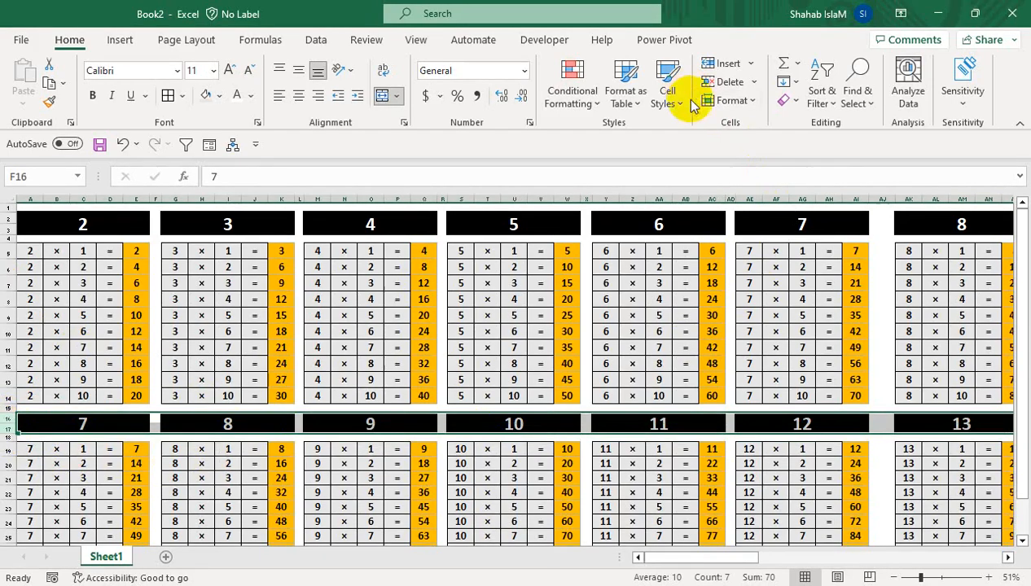
pyautogui.click(746, 104)
pyautogui.click(713, 141)
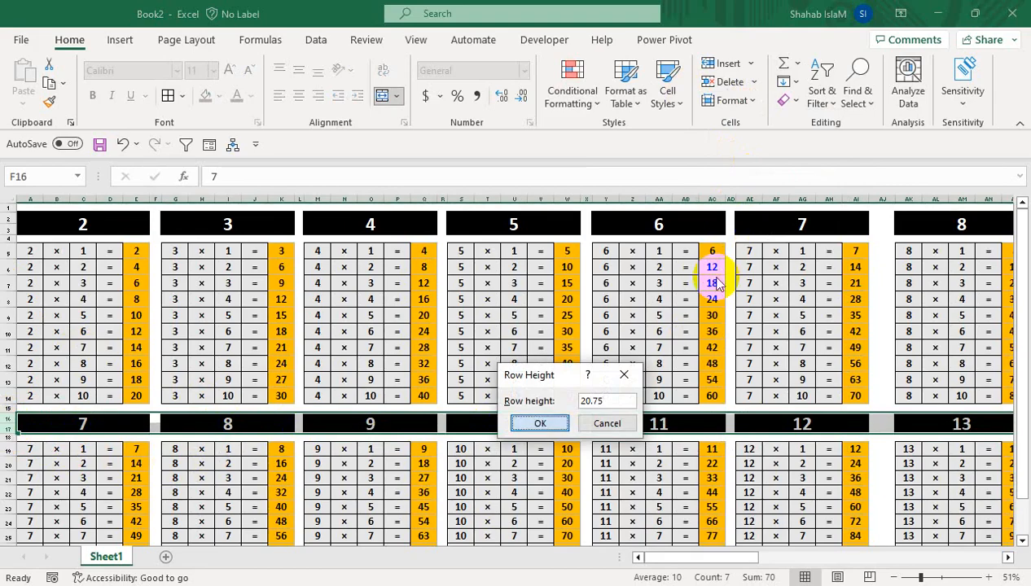
pyautogui.press('Return')
pyautogui.moveTo(344, 480); pyautogui.dragTo(344, 495)
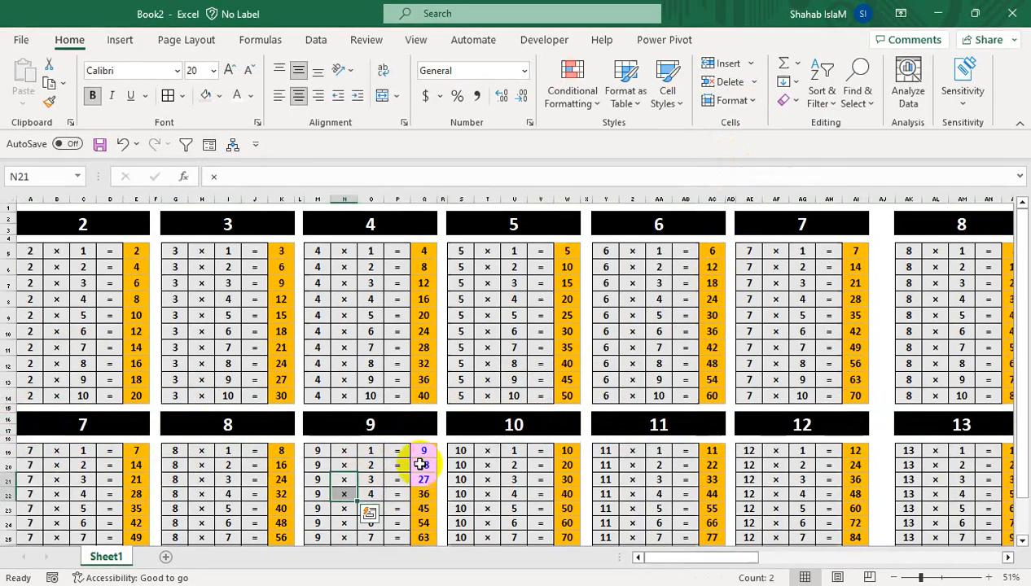
pyautogui.click(419, 299)
pyautogui.click(718, 331)
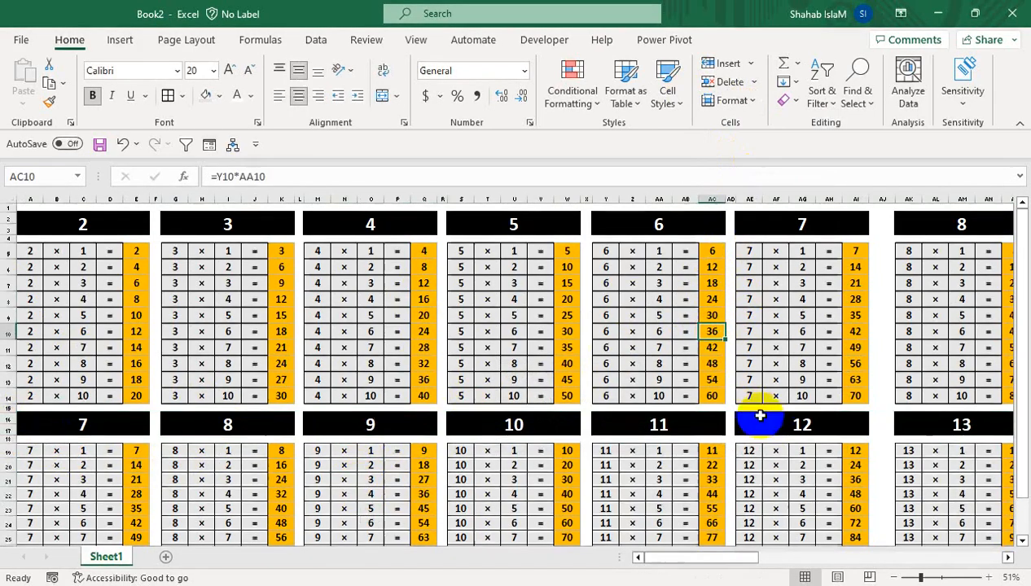
# Step: Delete columns AQ to BS, which hold the original tables for 9 to 13
pyautogui.moveTo(659, 557); pyautogui.dragTo(753, 568)
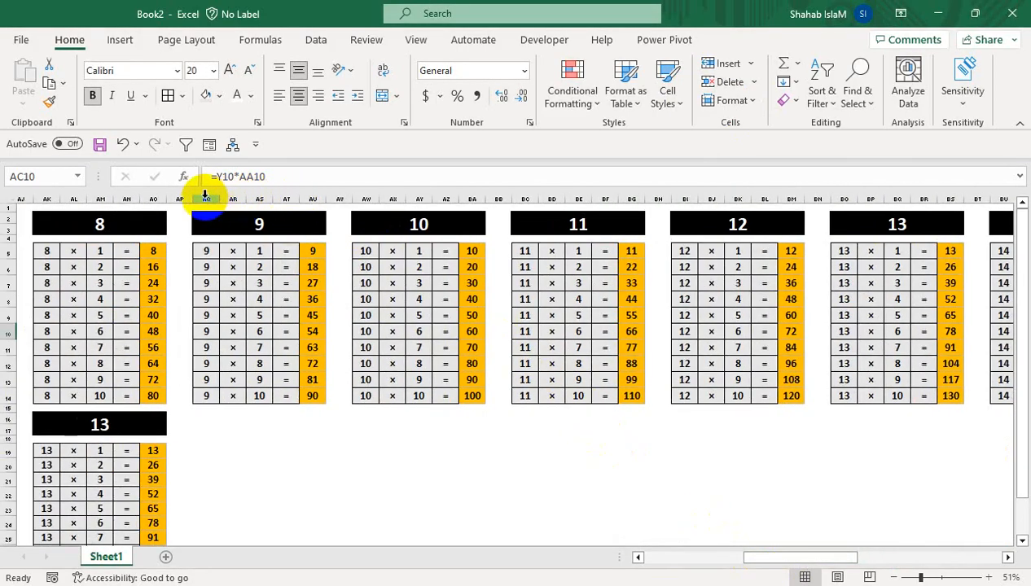
pyautogui.moveTo(206, 195); pyautogui.dragTo(946, 241)
pyautogui.hotkey('ctrl', '0')
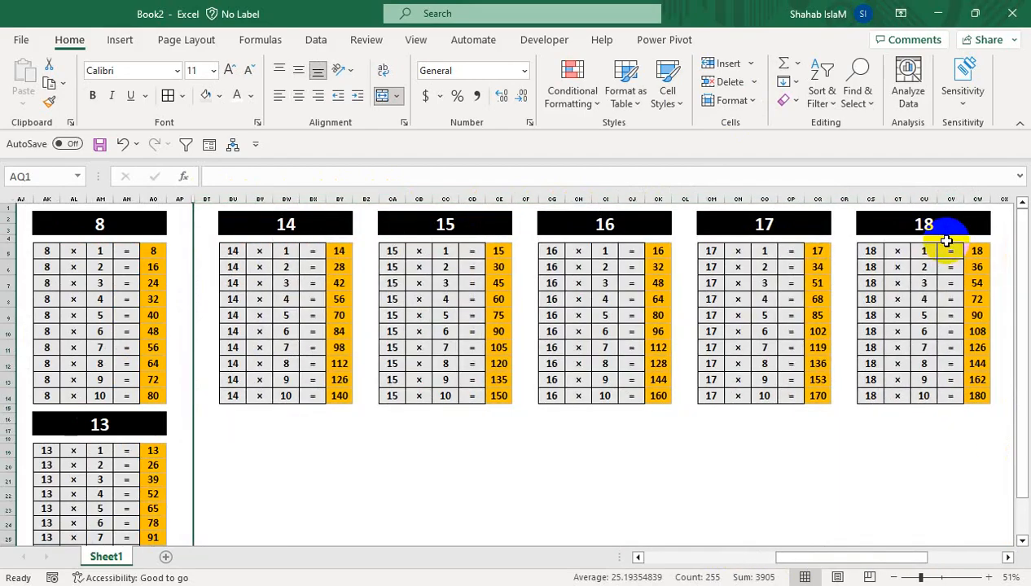
pyautogui.hotkey('ctrl', 'z')
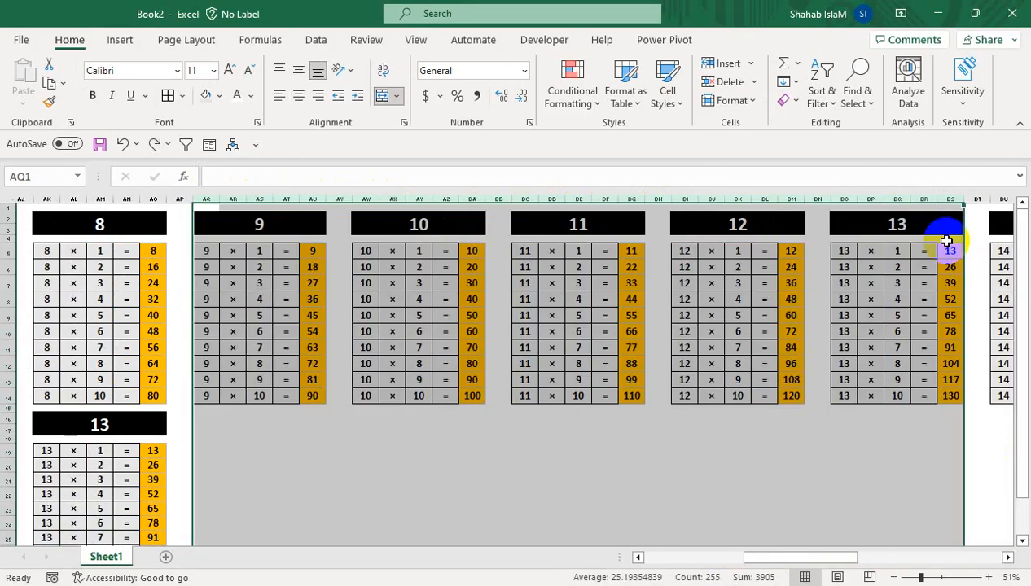
pyautogui.hotkey('ctrl', 'y')
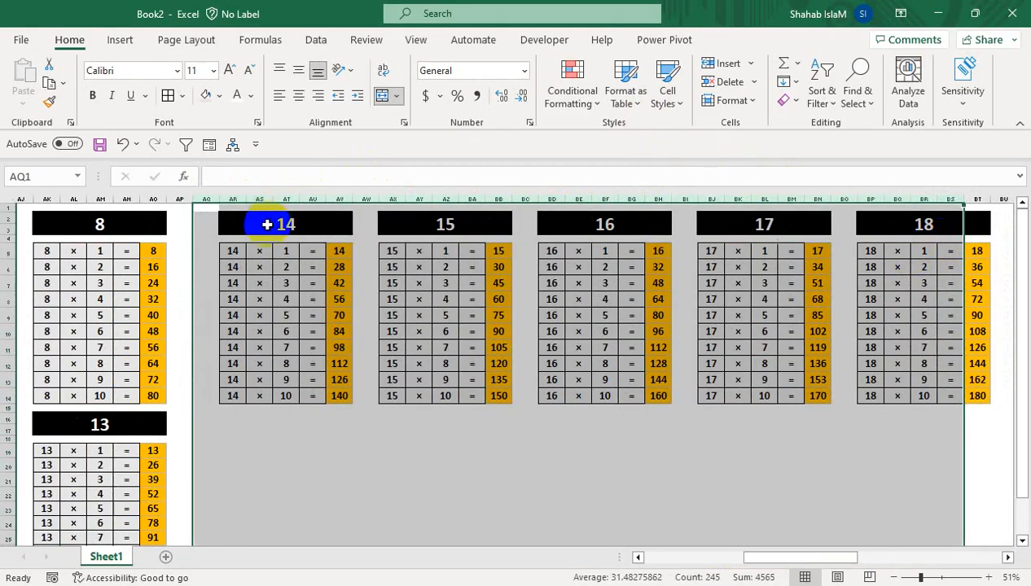
# Step: Copy the tables for 14 to 20 and paste them as a third row of tables starting at cell A30
pyautogui.moveTo(265, 223); pyautogui.dragTo(881, 396)
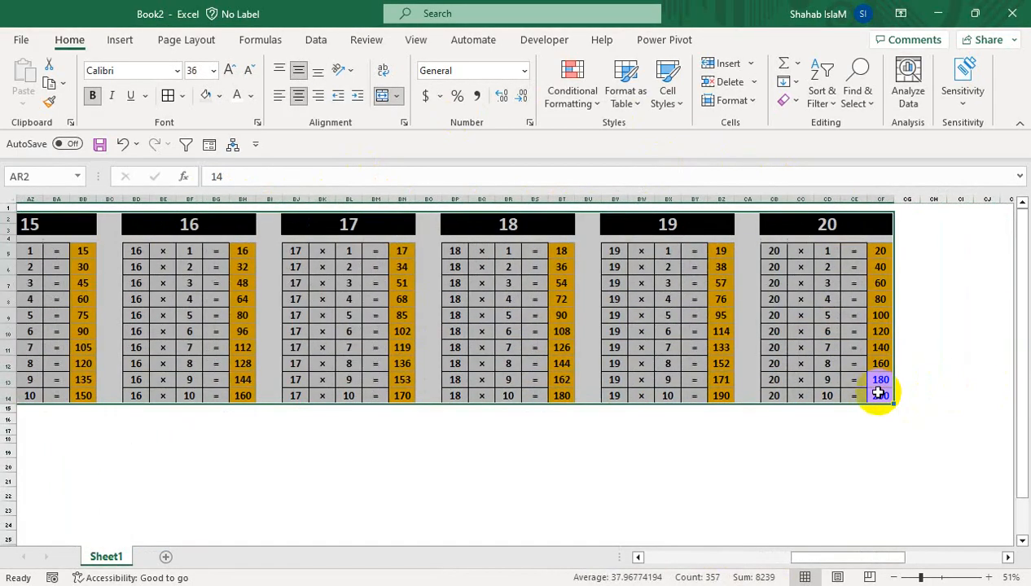
pyautogui.hotkey('ctrl', 'c')
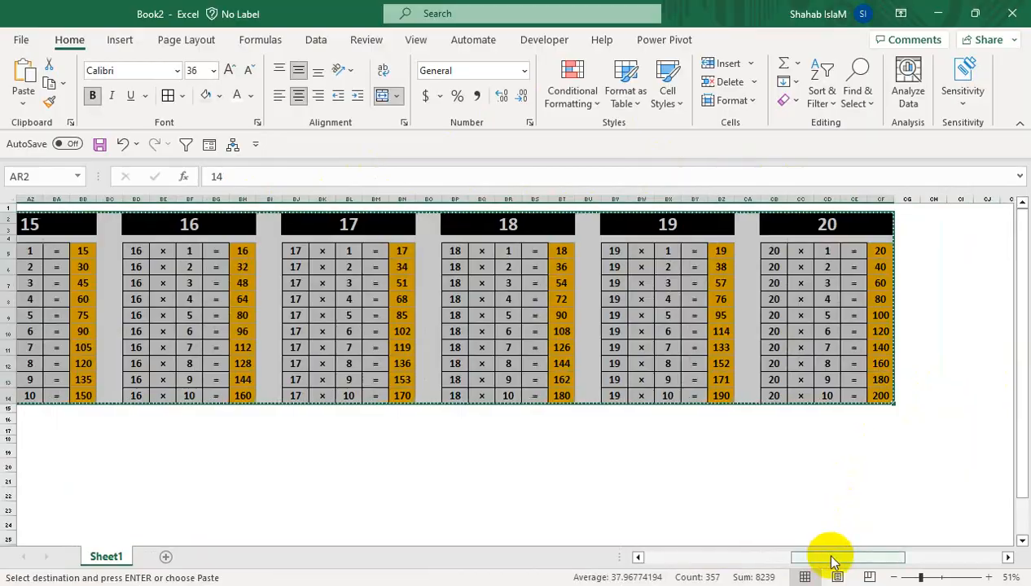
pyautogui.moveTo(833, 559); pyautogui.dragTo(666, 568)
pyautogui.moveTo(344, 508); pyautogui.dragTo(364, 578)
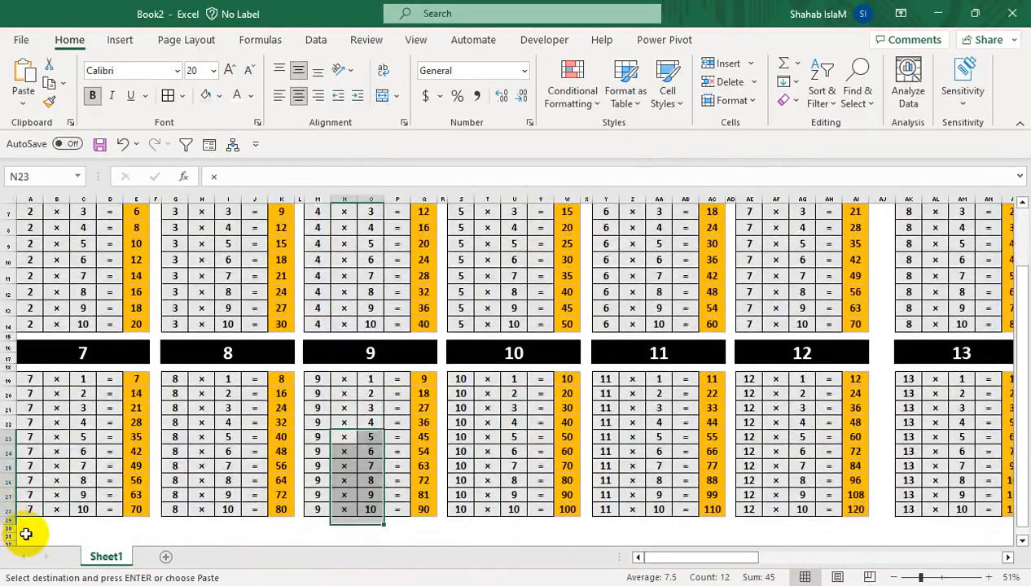
pyautogui.click(26, 533)
pyautogui.hotkey('ctrl', 'v')
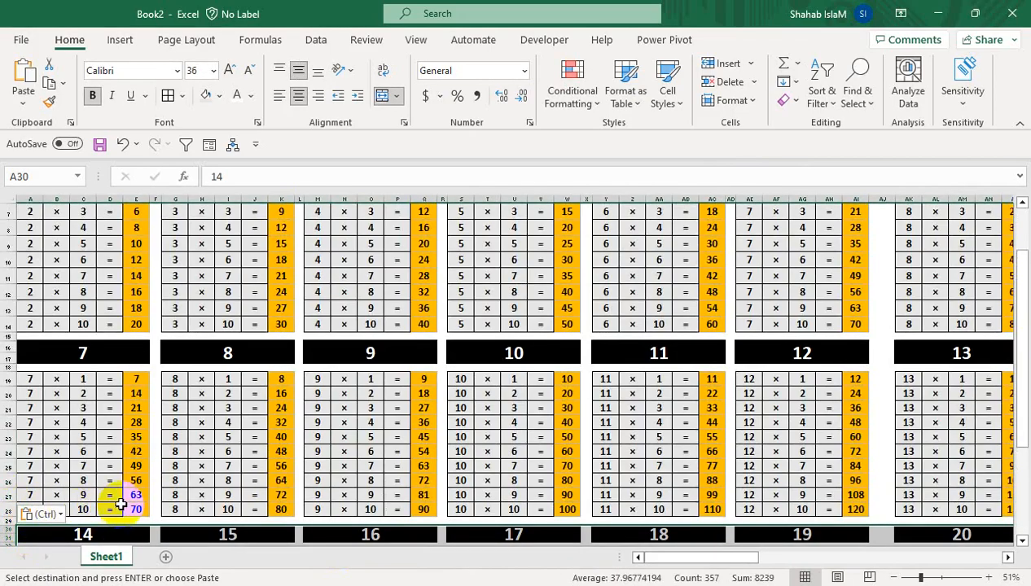
# Step: Increase the row height of heading rows 30 and 31 to match heading rows 16 and 17
pyautogui.click(6, 534)
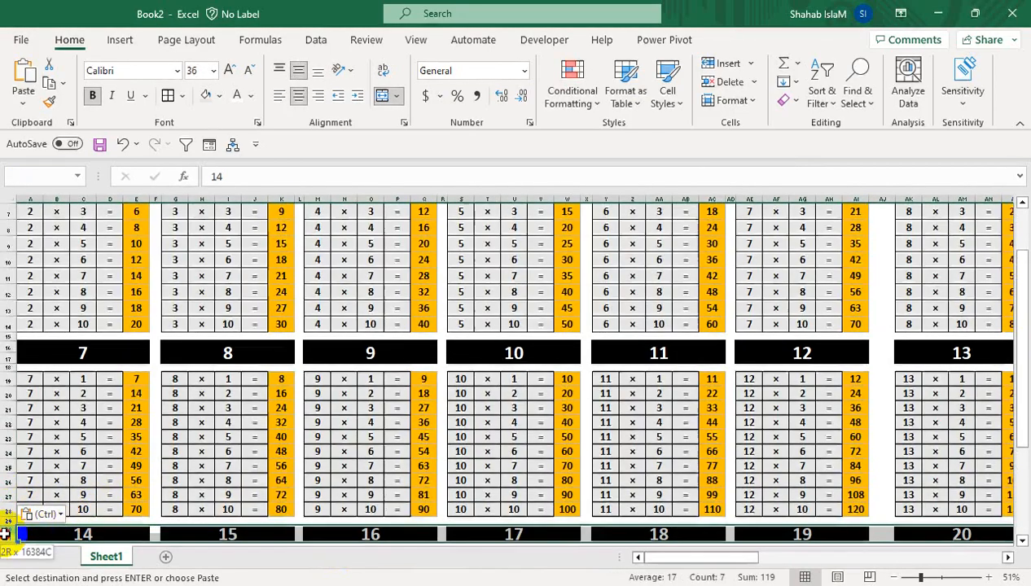
pyautogui.click(745, 102)
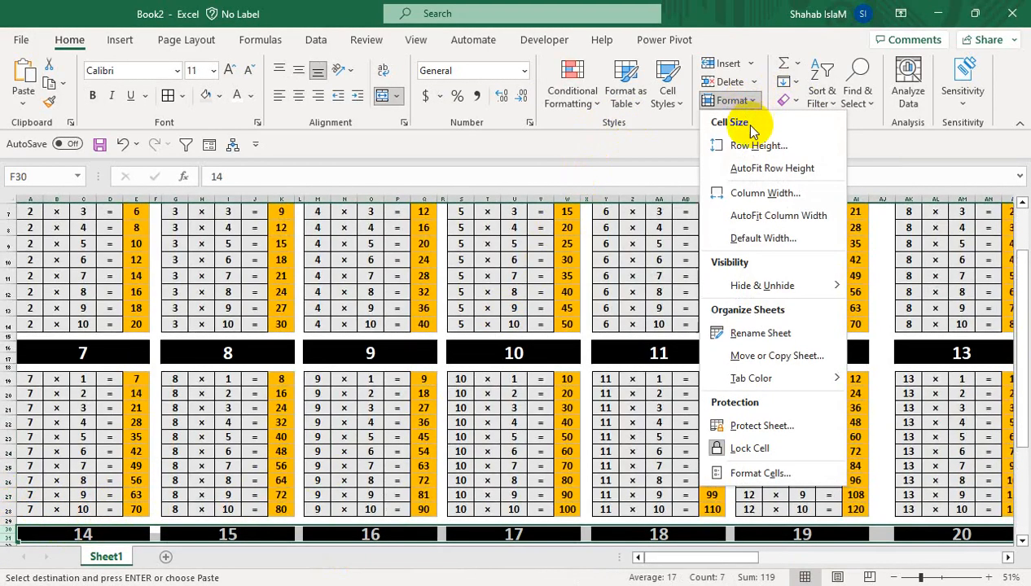
pyautogui.click(757, 144)
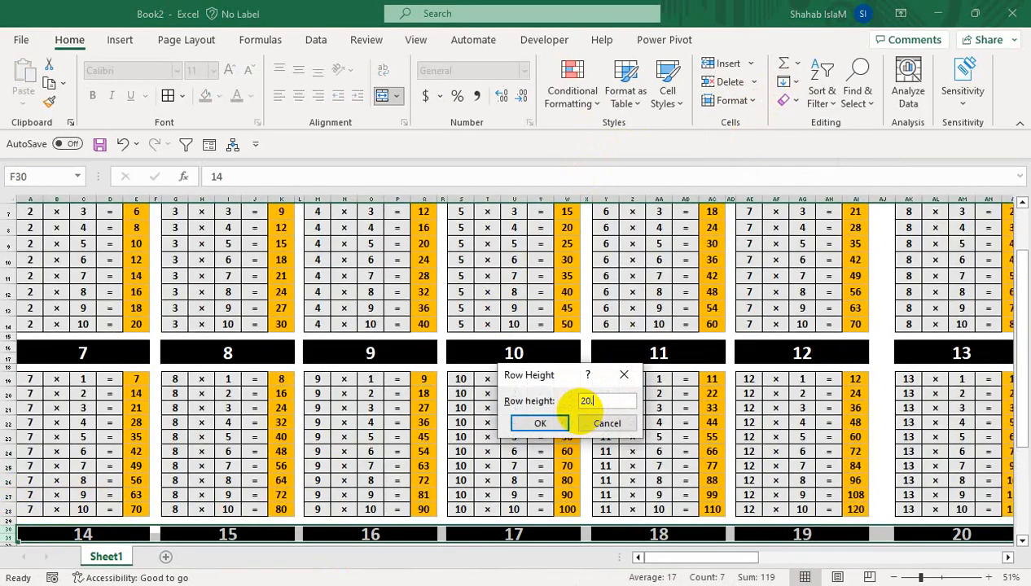
pyautogui.click(558, 423)
pyautogui.click(567, 408)
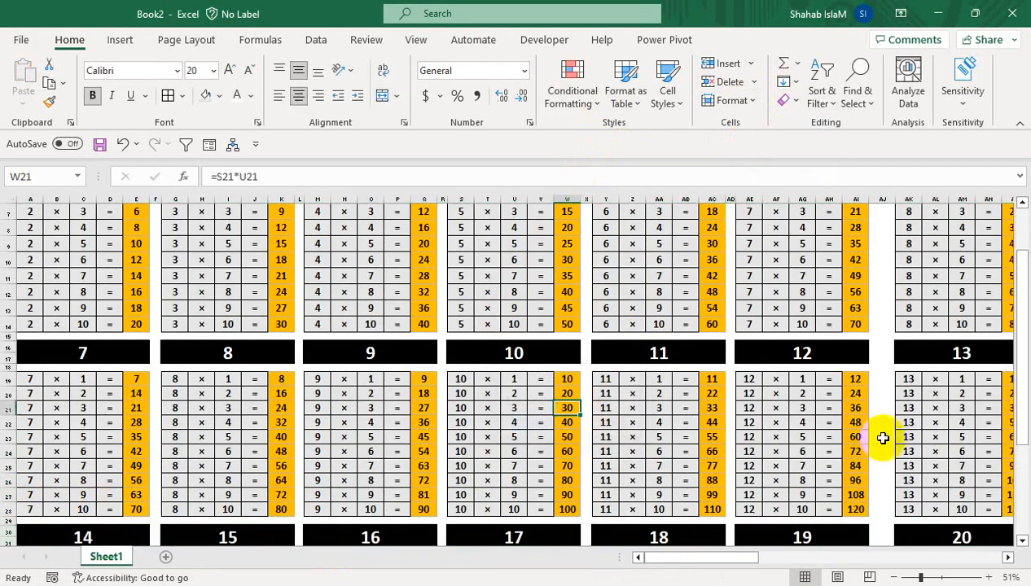
# Step: Delete the columns from AR onward that hold the original tables for 14 to 20
pyautogui.moveTo(748, 555); pyautogui.dragTo(815, 554)
pyautogui.moveTo(694, 466); pyautogui.dragTo(674, 147)
pyautogui.moveTo(516, 198); pyautogui.dragTo(1022, 211)
pyautogui.hotkey('ctrl', '-')
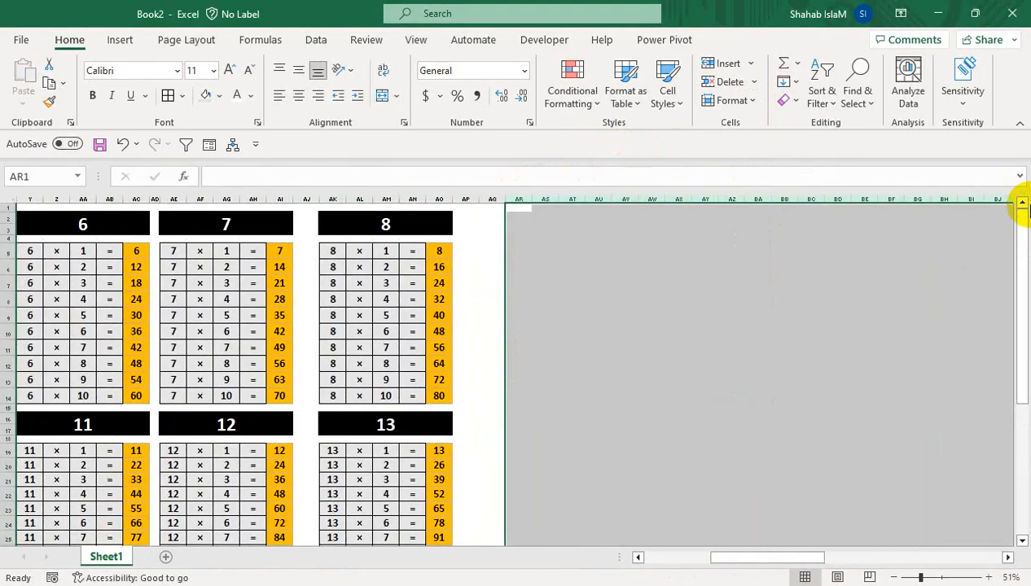
# Step: Review the stacked rows of tables down to the tables for 14 to 20, ending at column A
pyautogui.press('Down')
pyautogui.press('Down')
pyautogui.press('Down')
pyautogui.press('Down')
pyautogui.press('Down')
pyautogui.press('Down')
pyautogui.press('Down')
pyautogui.press('Down')
pyautogui.press('Down')
pyautogui.press('Down')
pyautogui.press('Down')
pyautogui.press('Down')
pyautogui.press('Down')
pyautogui.press('Down')
pyautogui.press('Down')
pyautogui.press('Down')
pyautogui.press('Down')
pyautogui.press('Down')
pyautogui.press('Down')
pyautogui.press('Down')
pyautogui.press('Down')
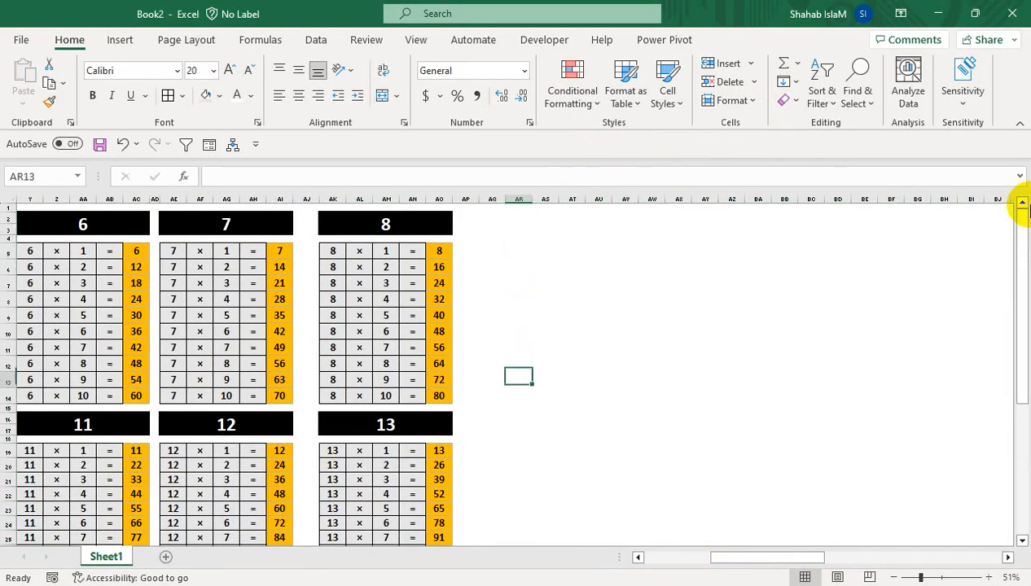
pyautogui.press('Left')
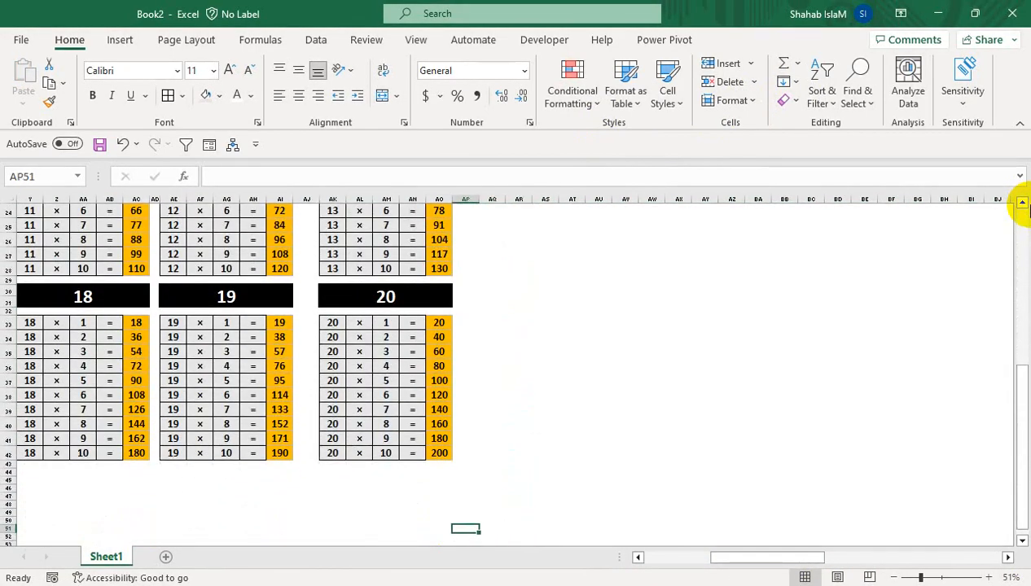
pyautogui.press('Home')
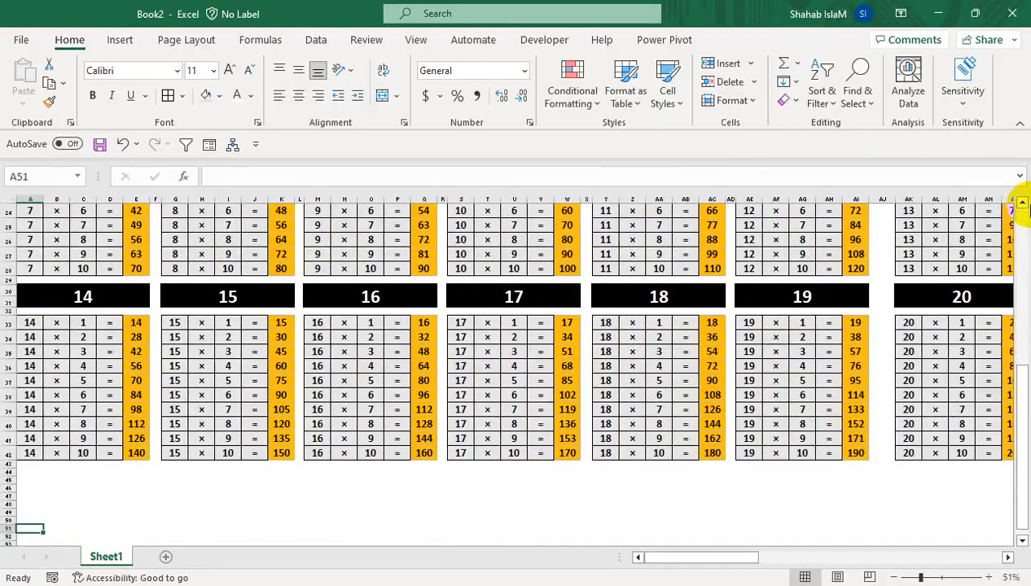
# Step: Review the stacked multiplication tables back up to cell A1, finishing with the first multiplicand cell of the 5 table selected
pyautogui.press('Up')
pyautogui.press('Up')
pyautogui.press('Up')
pyautogui.press('Up')
pyautogui.press('Up')
pyautogui.press('Up')
pyautogui.press('Up')
pyautogui.press('Up')
pyautogui.press('Up')
pyautogui.press('Up')
pyautogui.press('Up')
pyautogui.press('Up')
pyautogui.press('Up')
pyautogui.press('Up')
pyautogui.press('Up')
pyautogui.press('Up')
pyautogui.press('Up')
pyautogui.press('Up')
pyautogui.press('Up')
pyautogui.press('Up')
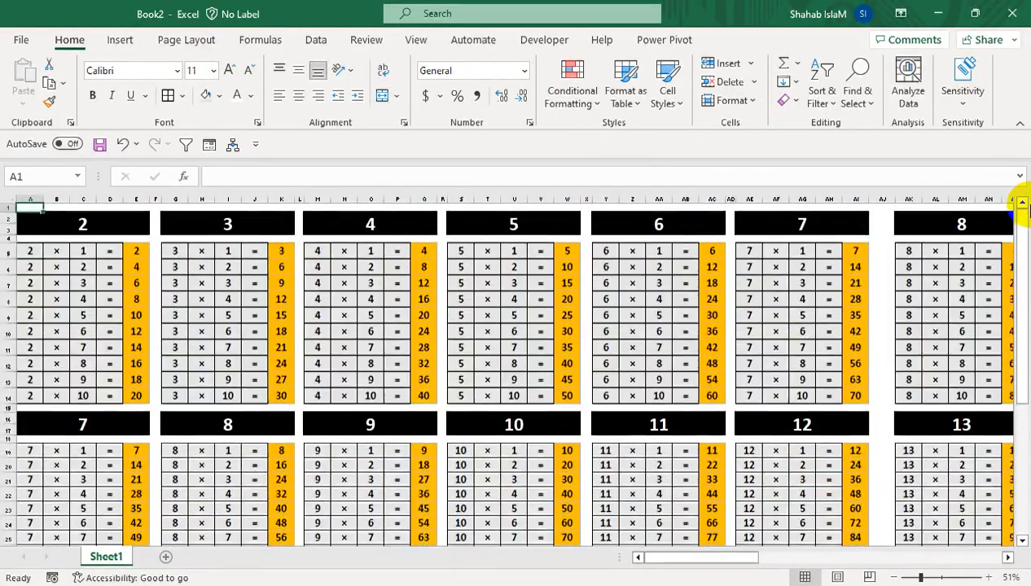
pyautogui.press('Down')
pyautogui.click(459, 247)
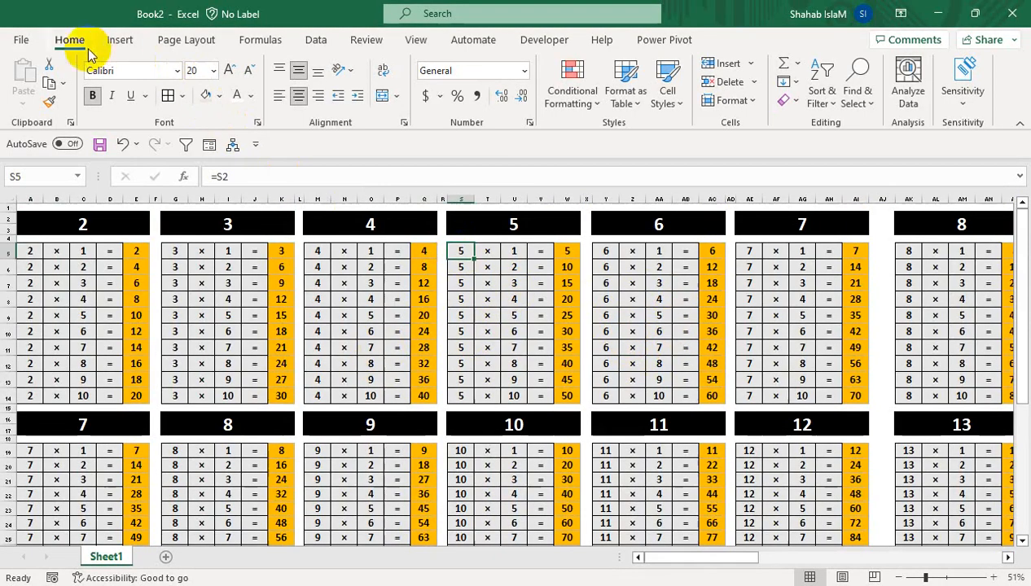
# Step: Open the workbook's print settings and try portrait orientation before setting the page back to landscape
pyautogui.click(22, 41)
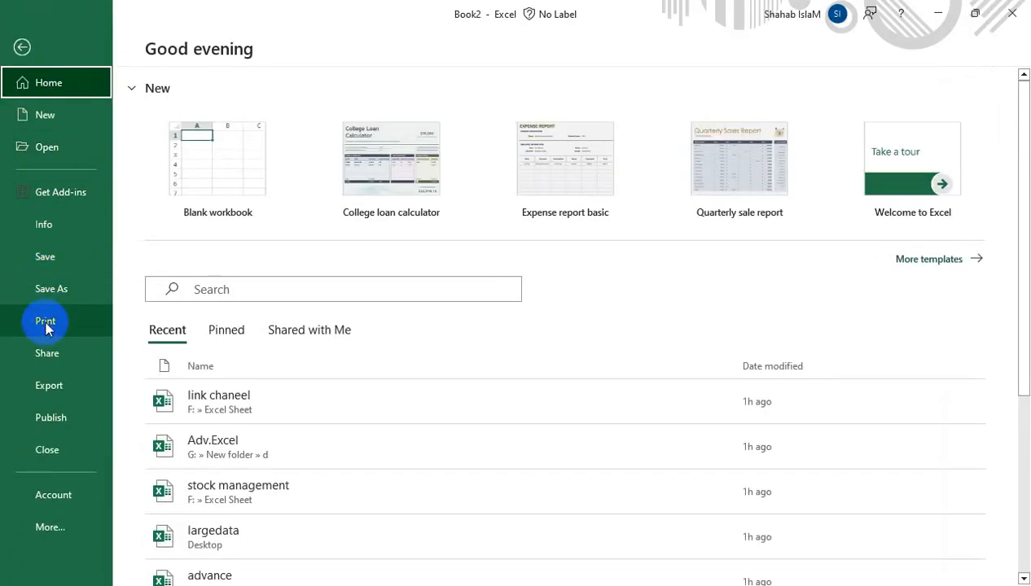
pyautogui.click(46, 323)
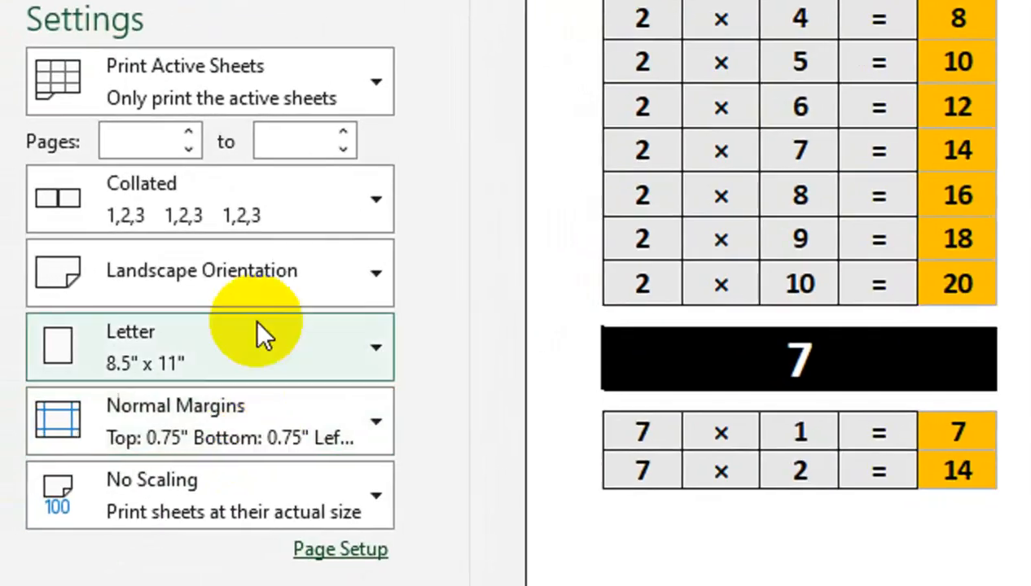
pyautogui.click(262, 396)
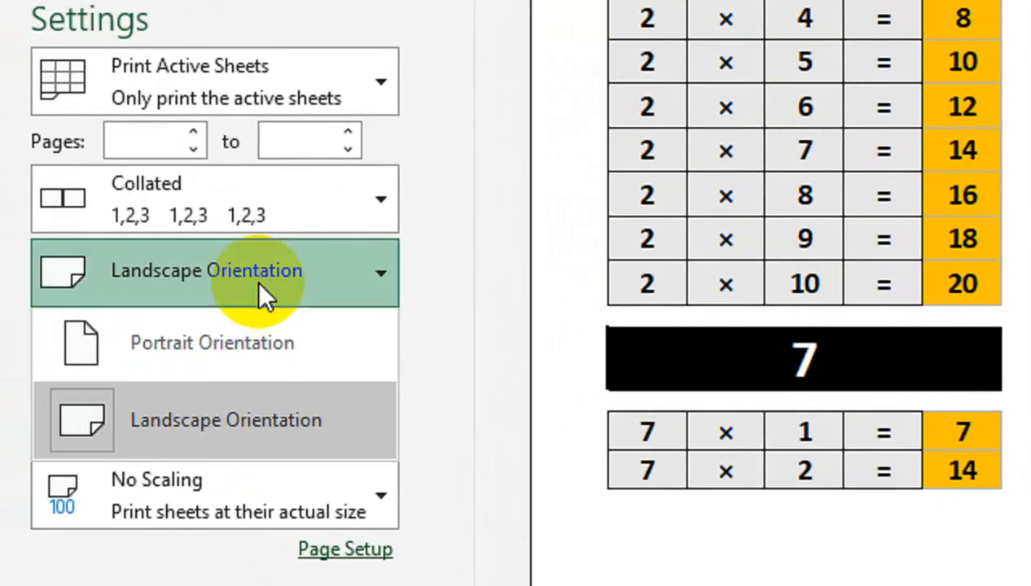
pyautogui.click(223, 368)
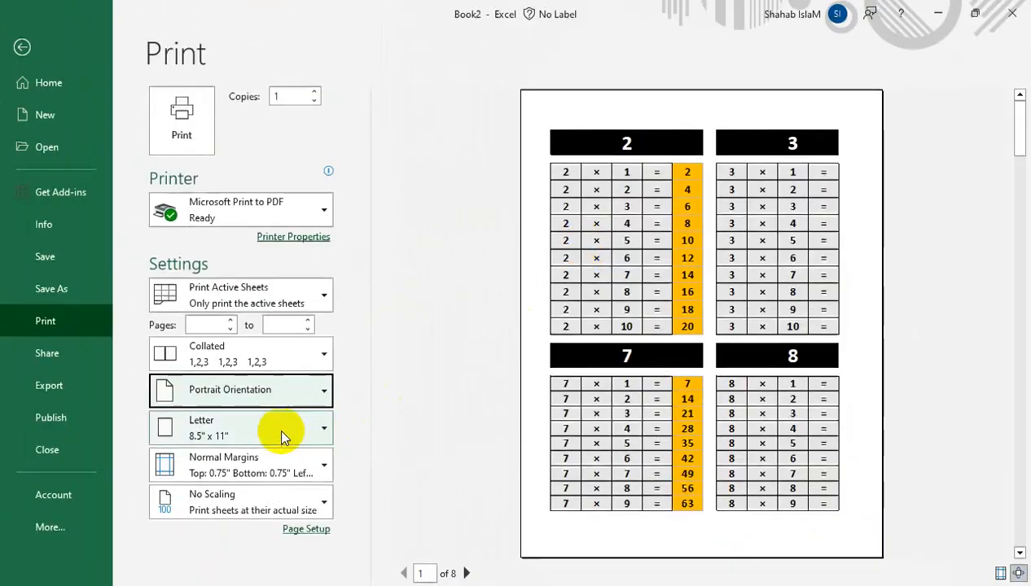
pyautogui.click(326, 275)
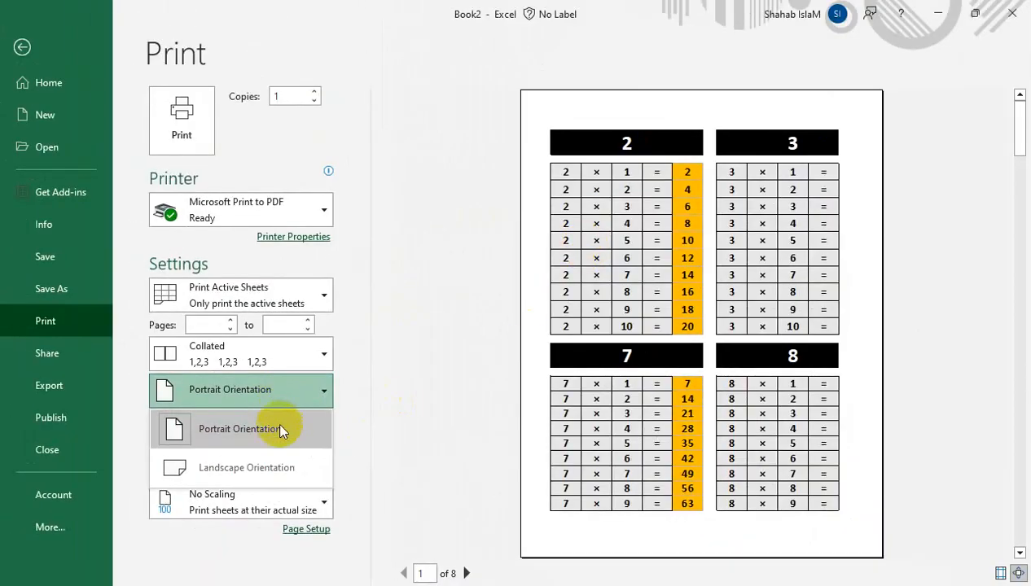
pyautogui.click(244, 467)
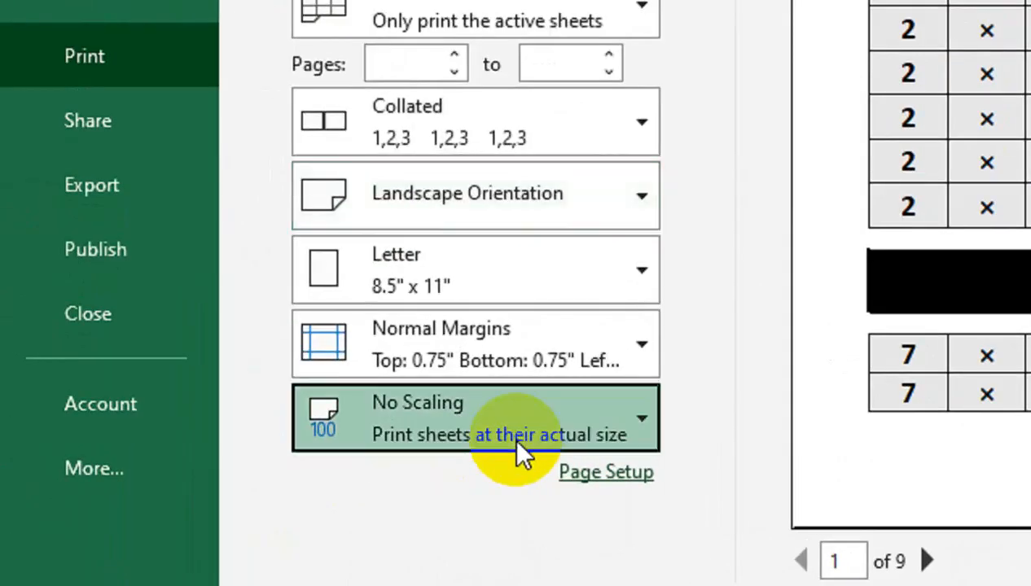
# Step: Scale the printout to fit the sheet on one page and center it both horizontally and vertically
pyautogui.click(516, 444)
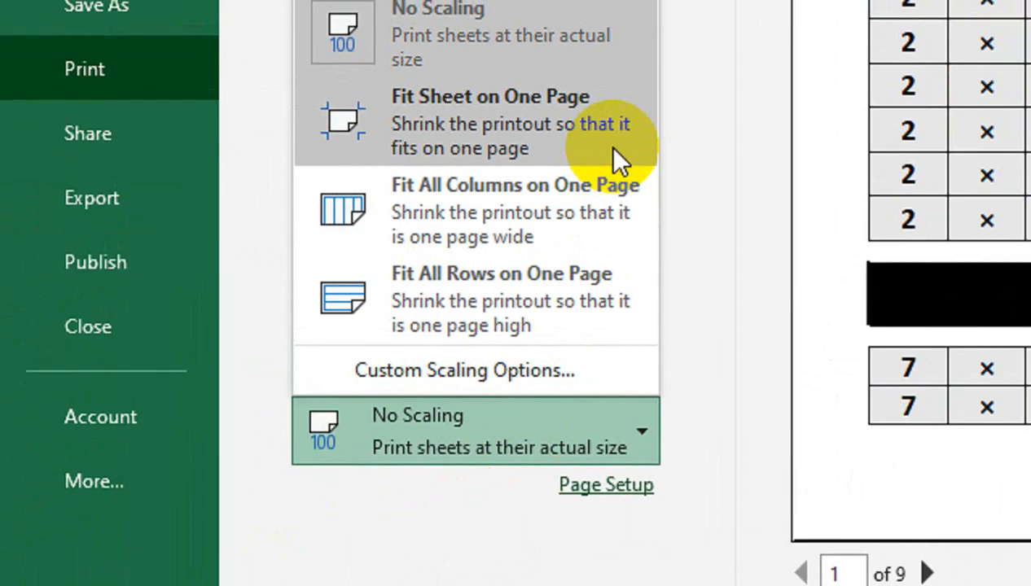
pyautogui.click(617, 157)
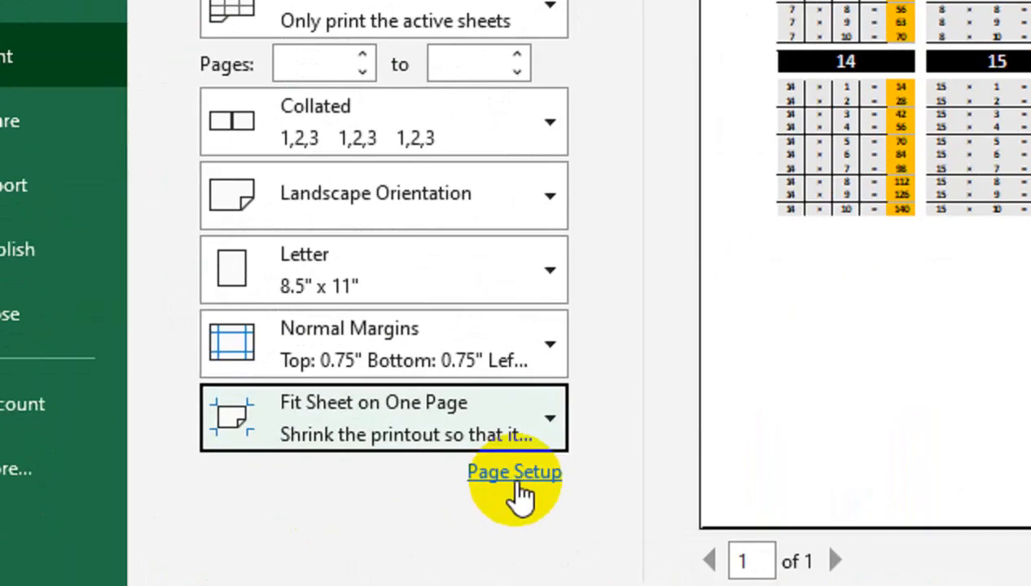
pyautogui.click(306, 529)
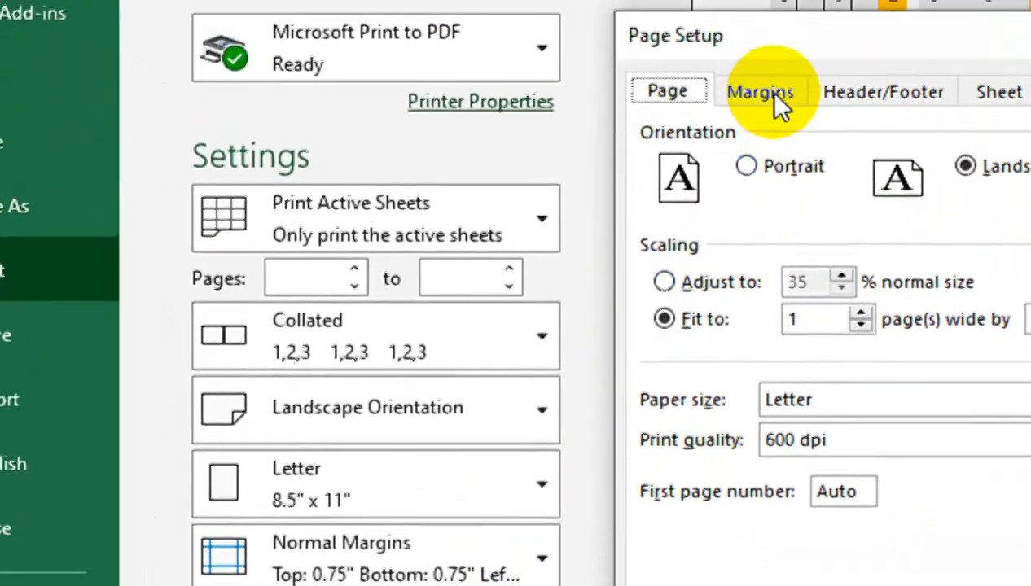
pyautogui.click(773, 94)
pyautogui.click(662, 445)
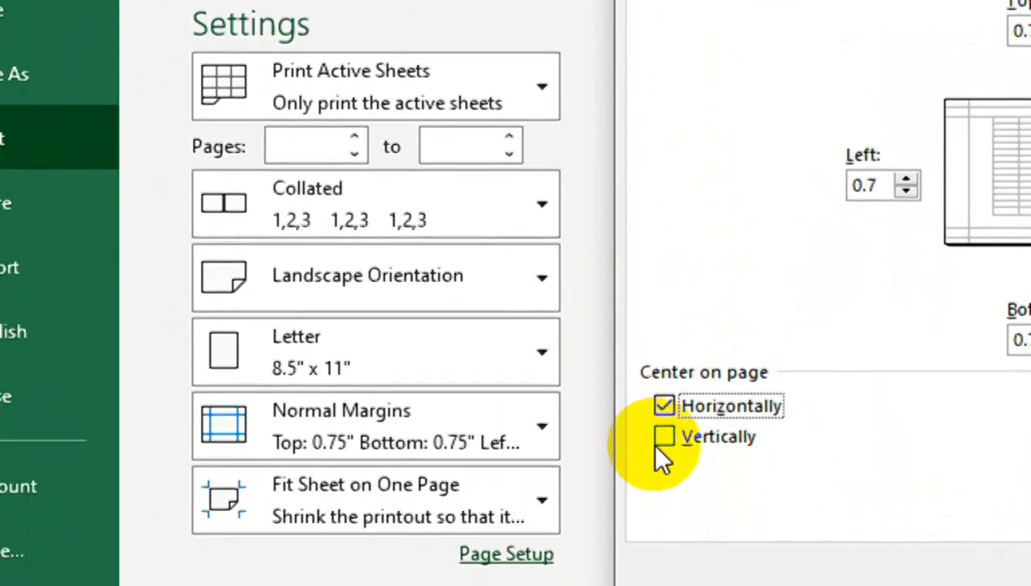
pyautogui.click(657, 441)
pyautogui.click(694, 539)
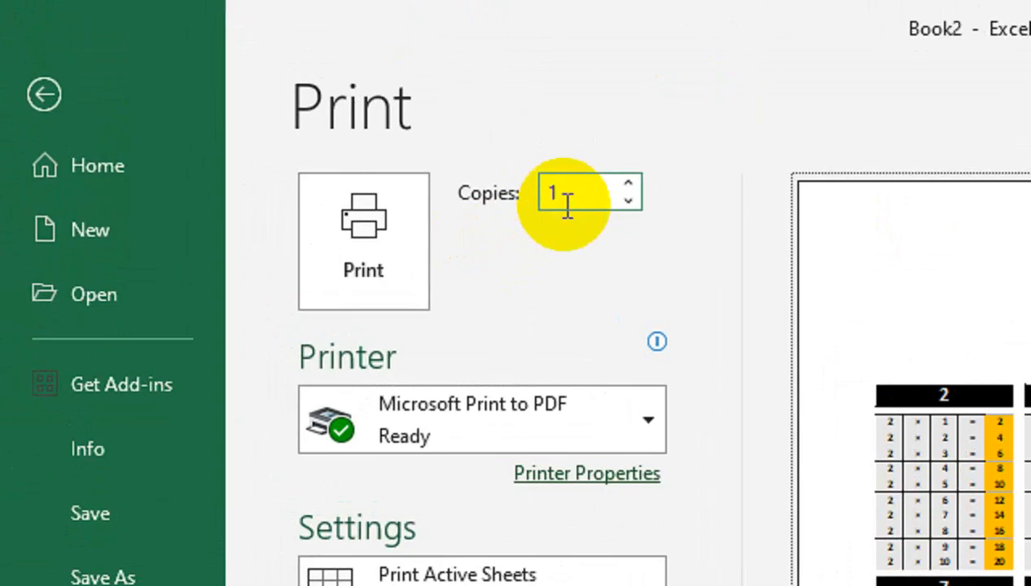
# Step: Check the list of available printers without changing the selected one, and return to the worksheet
pyautogui.click(554, 440)
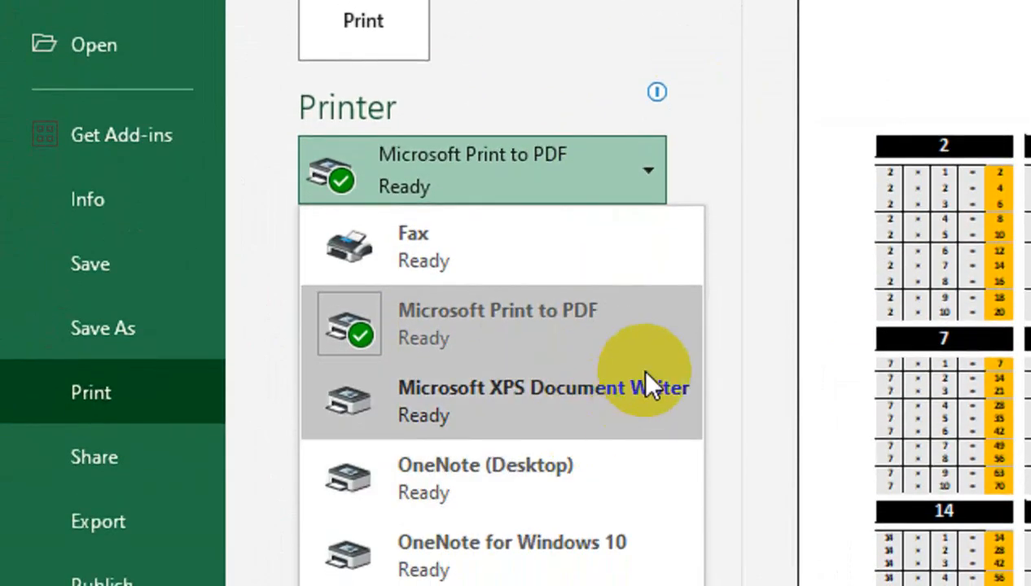
pyautogui.click(743, 329)
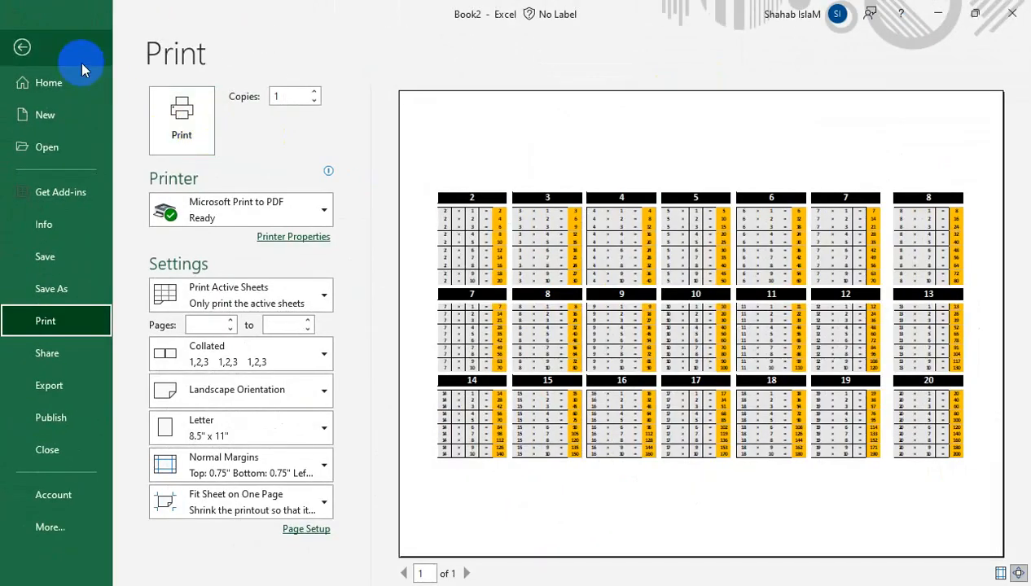
pyautogui.click(23, 48)
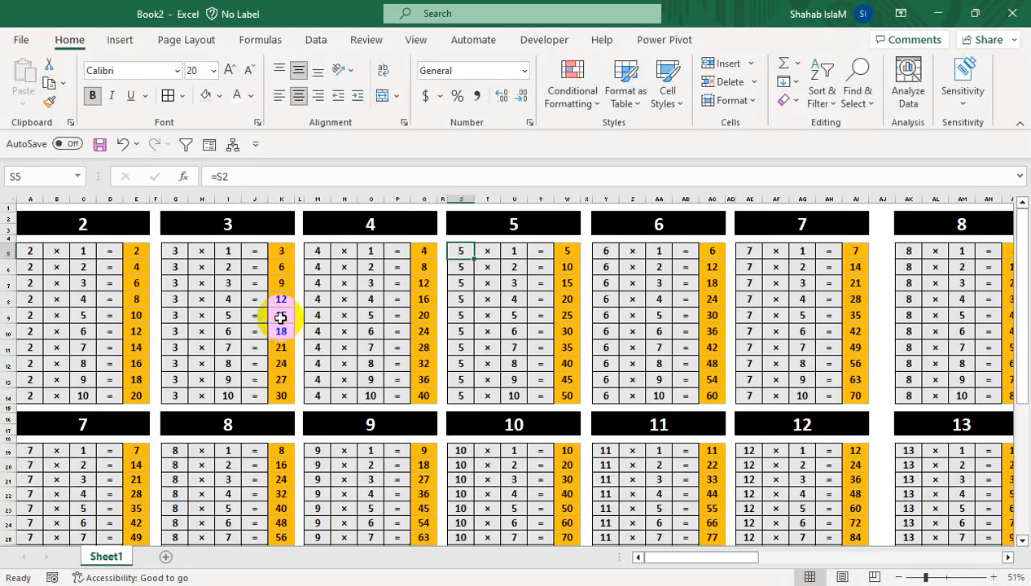